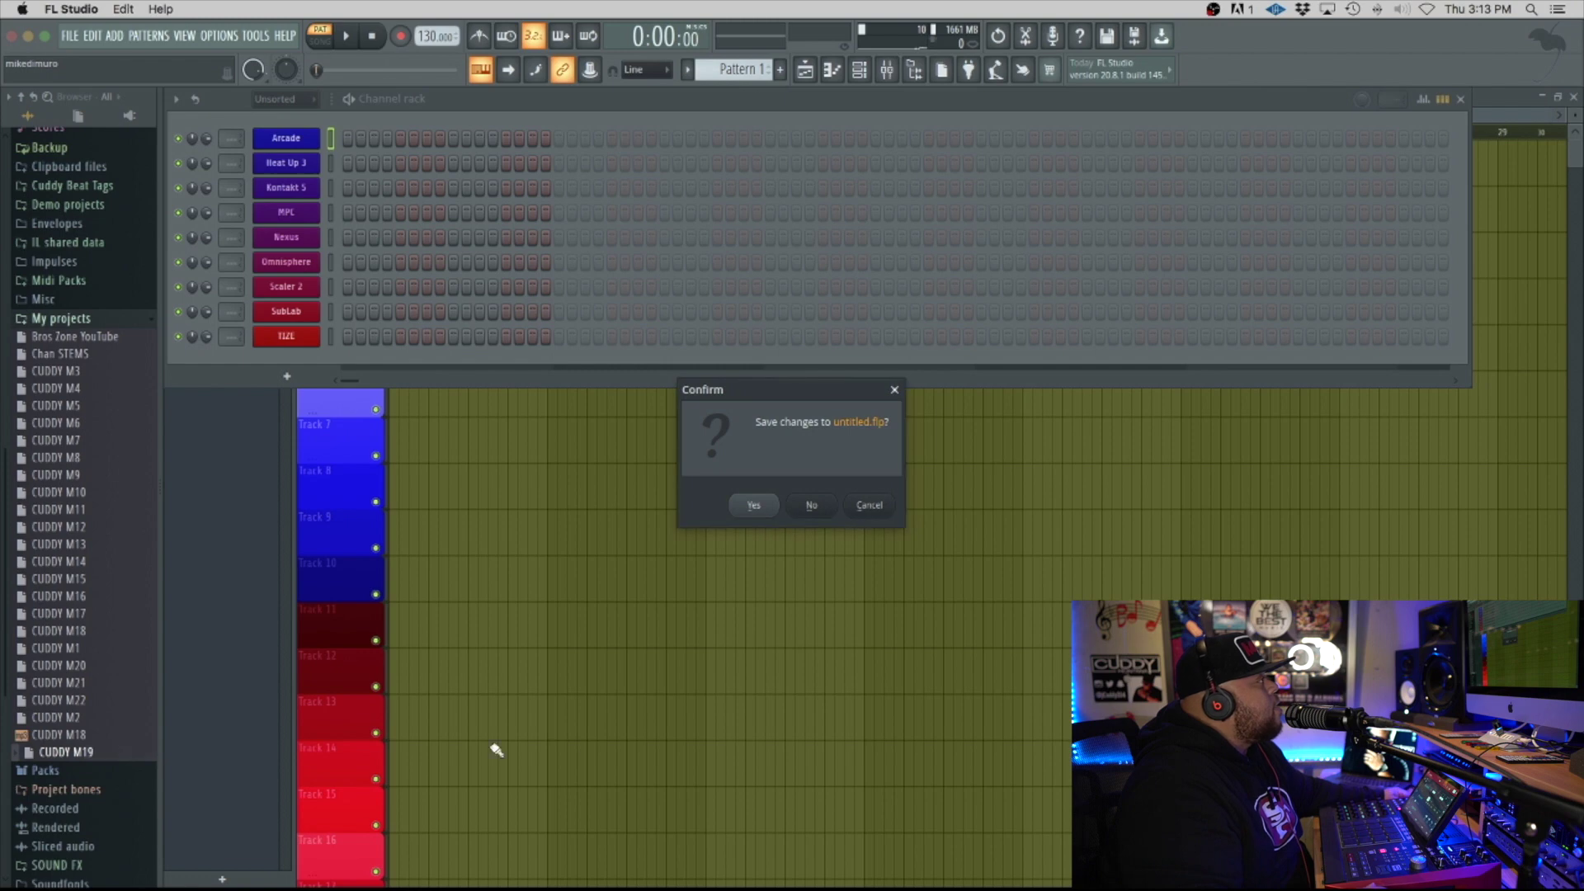
Step: Open the CUDDY M19 project without saving the untitled one, collapse the My projects folder and play back Pattern 1
{"action": "left_click", "coordinate": [812, 506]}
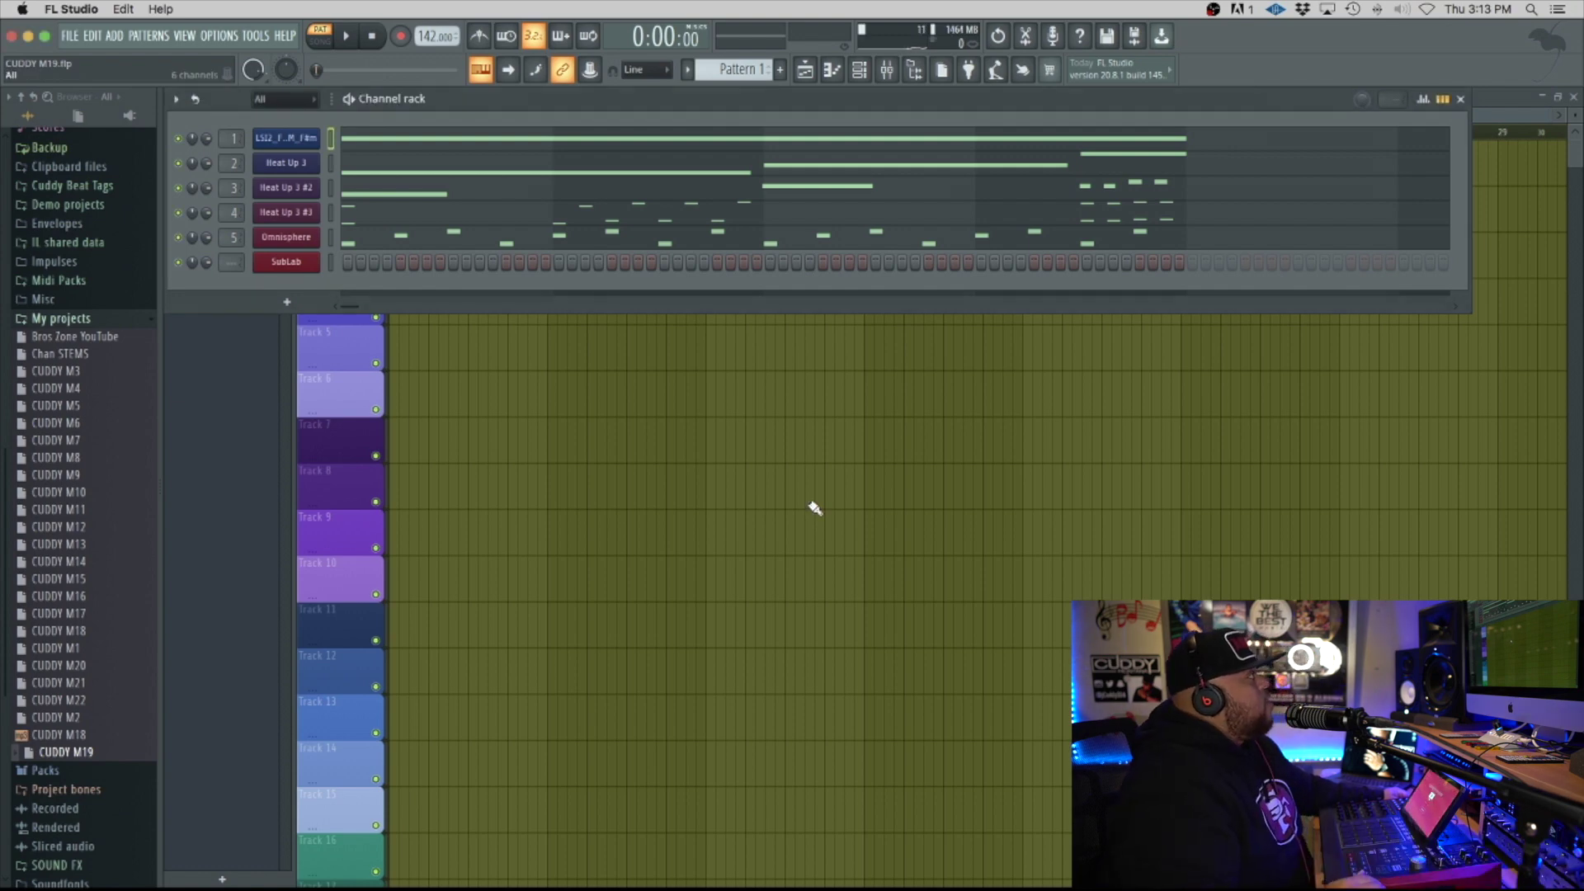
{"action": "left_click", "coordinate": [63, 320]}
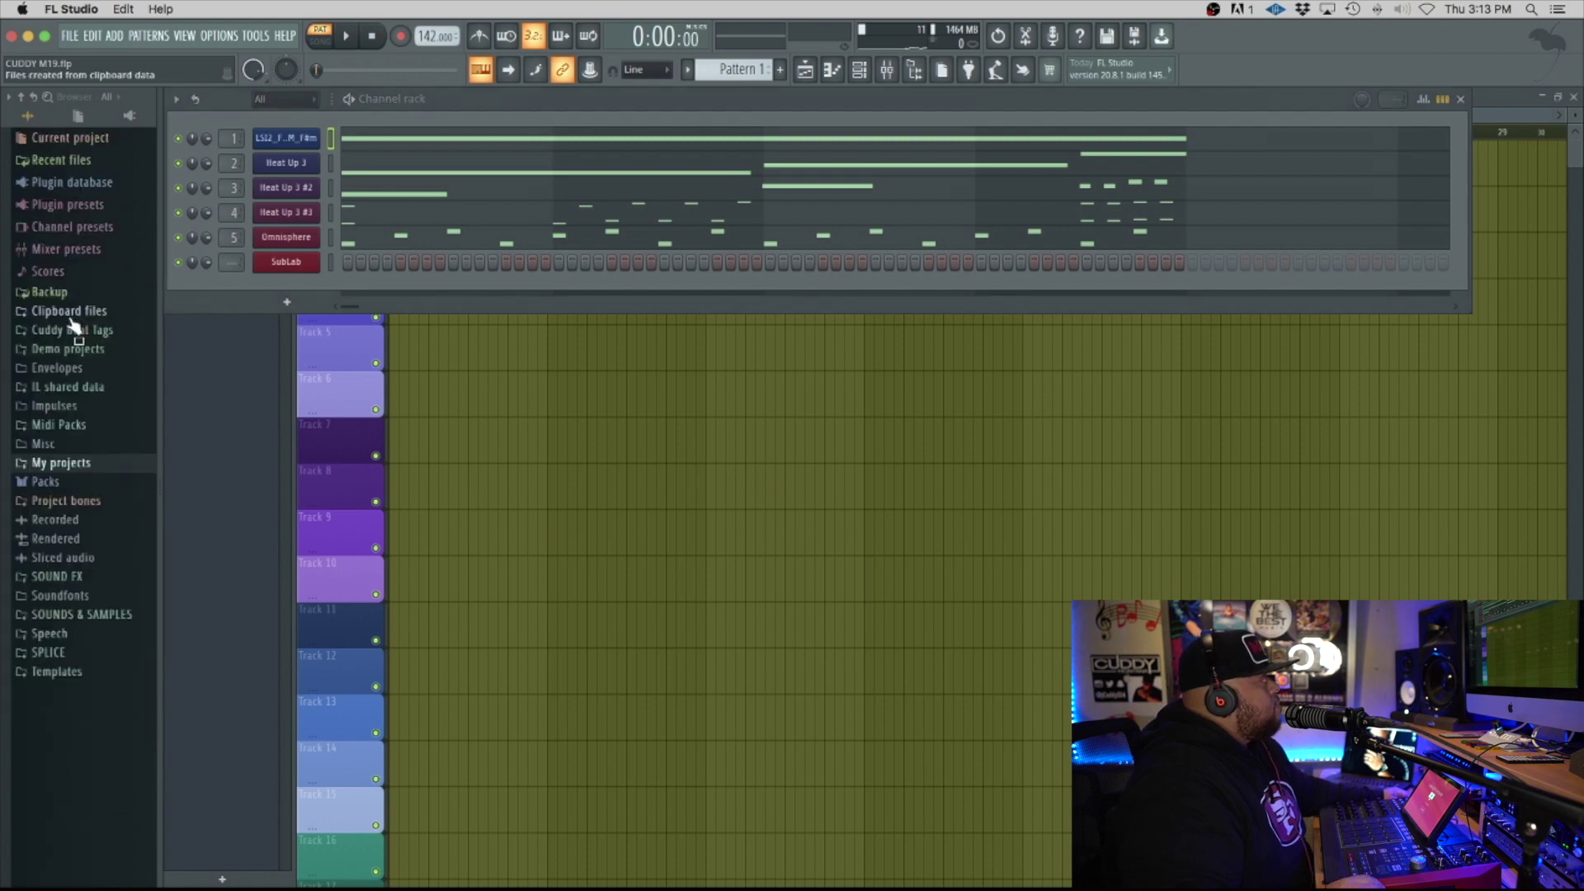
{"action": "left_click", "coordinate": [355, 41]}
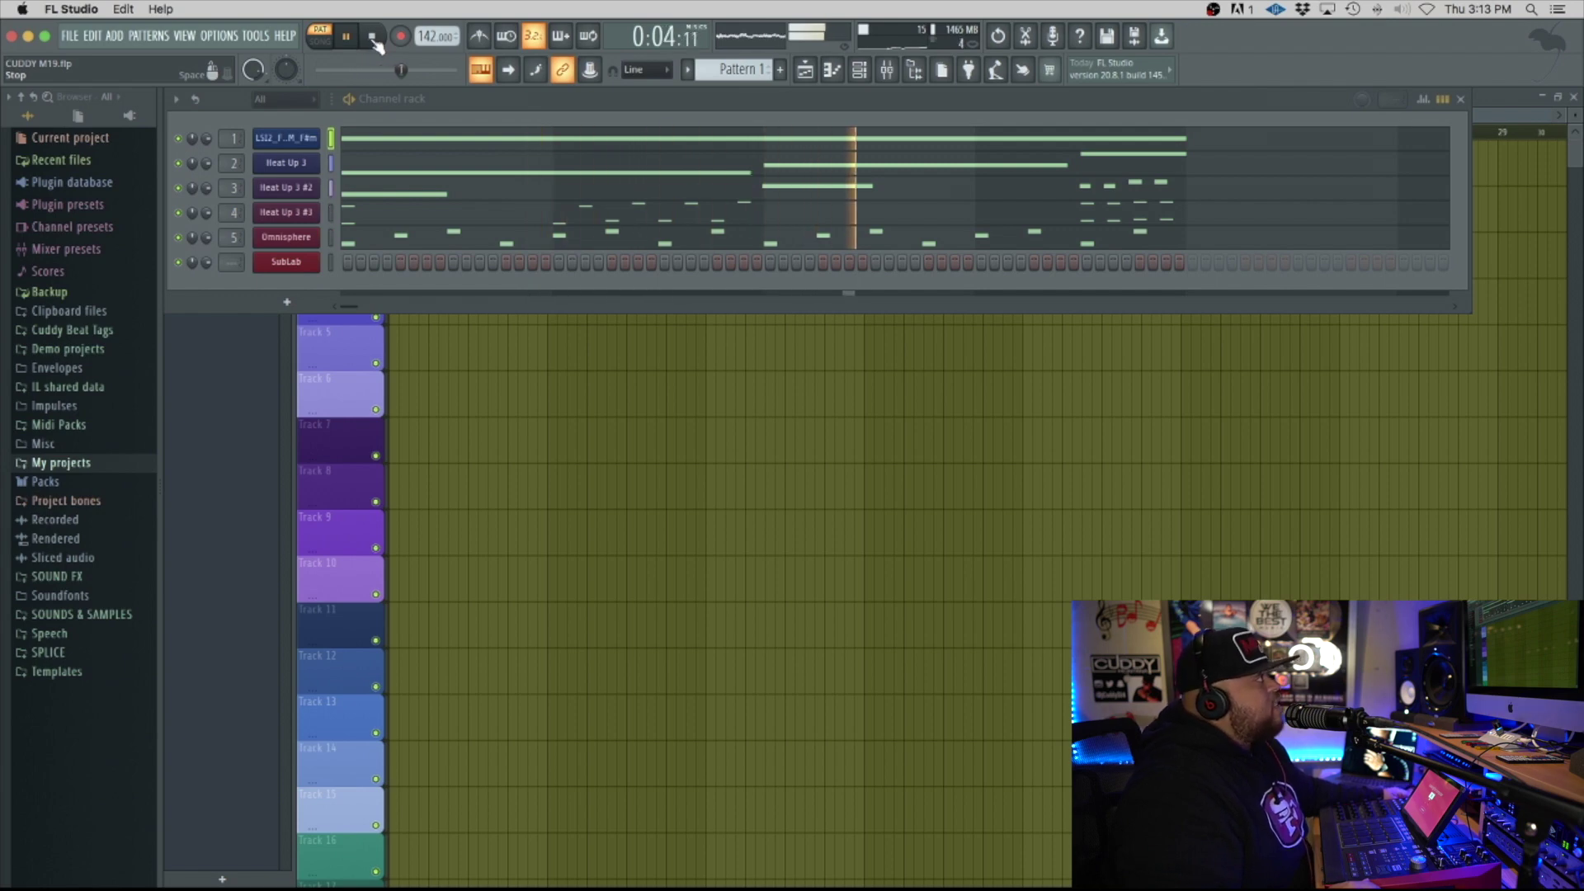
{"action": "left_click", "coordinate": [373, 40]}
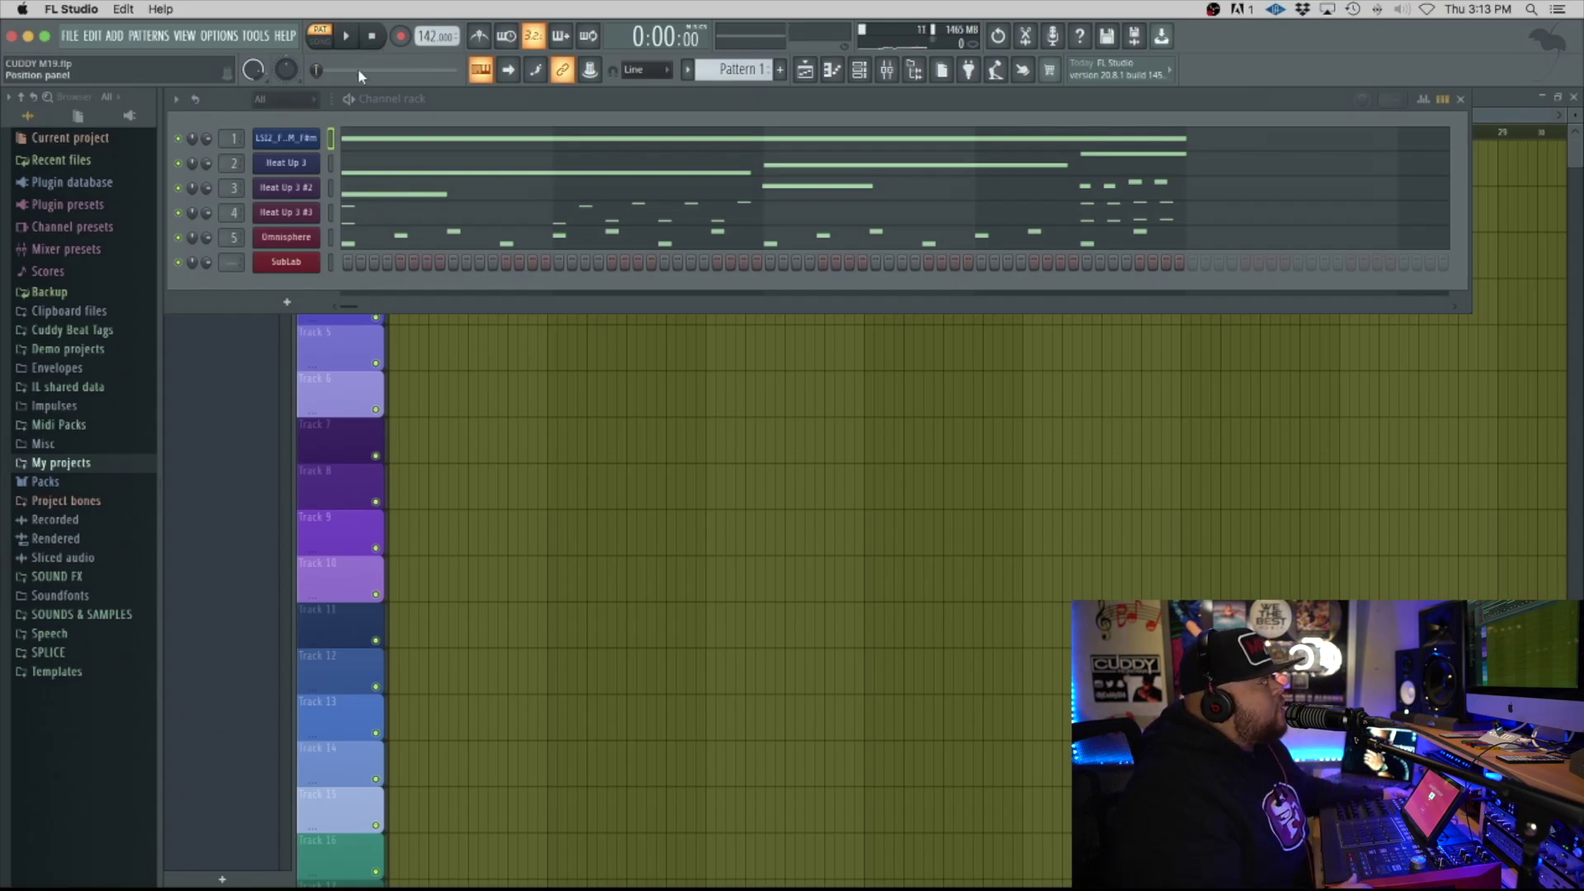
Step: Add an MPC instrument channel to the channel rack and position its plugin window so the whole interface fits on screen
{"action": "left_click", "coordinate": [288, 304]}
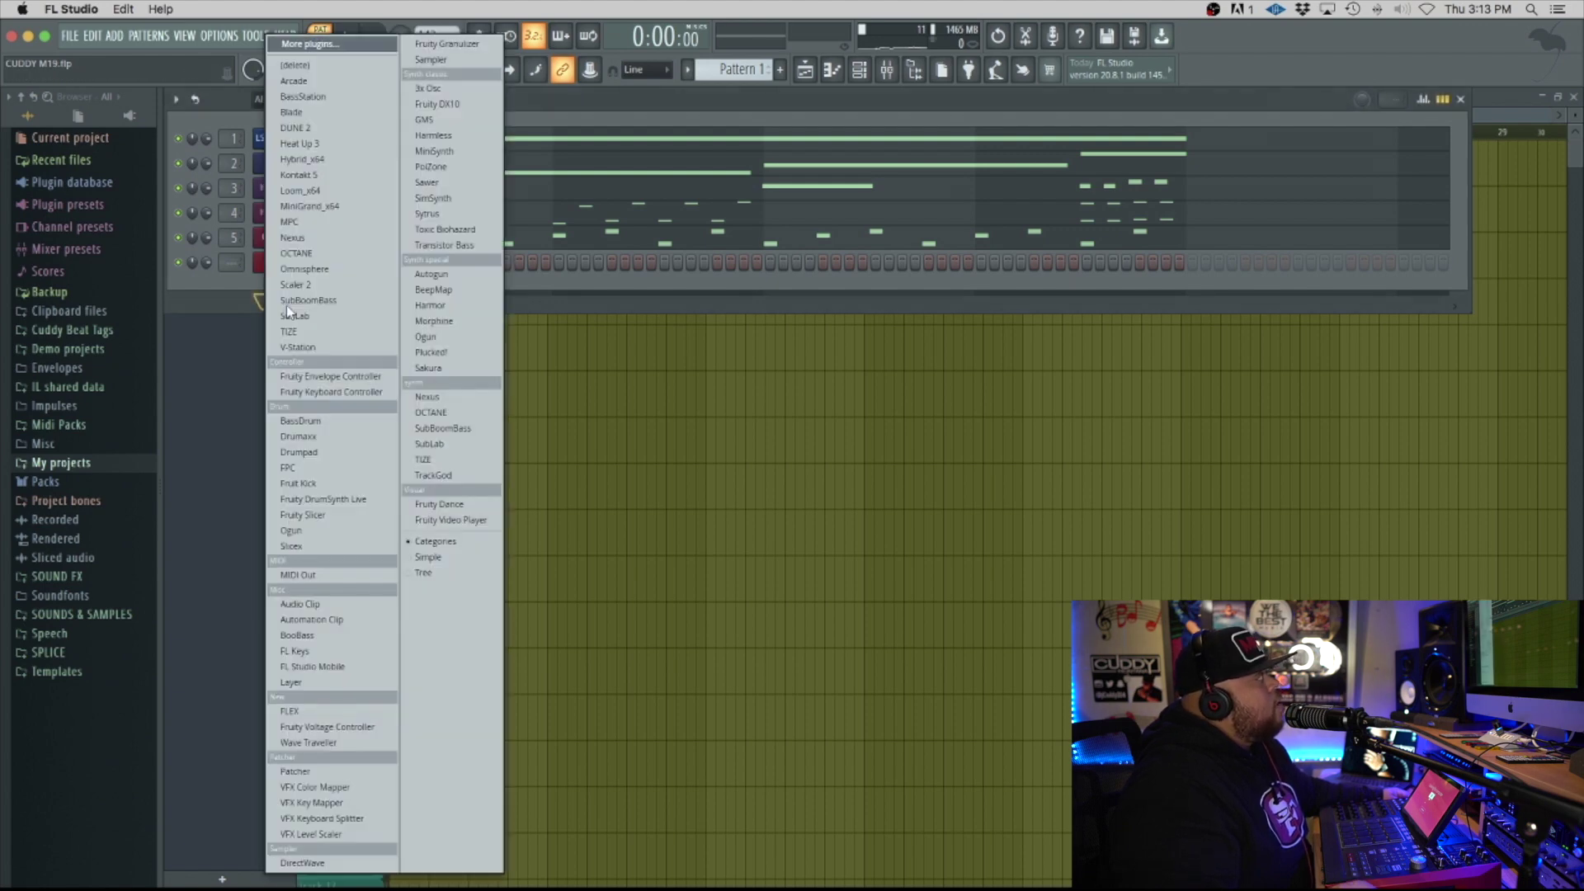
{"action": "left_click", "coordinate": [297, 223]}
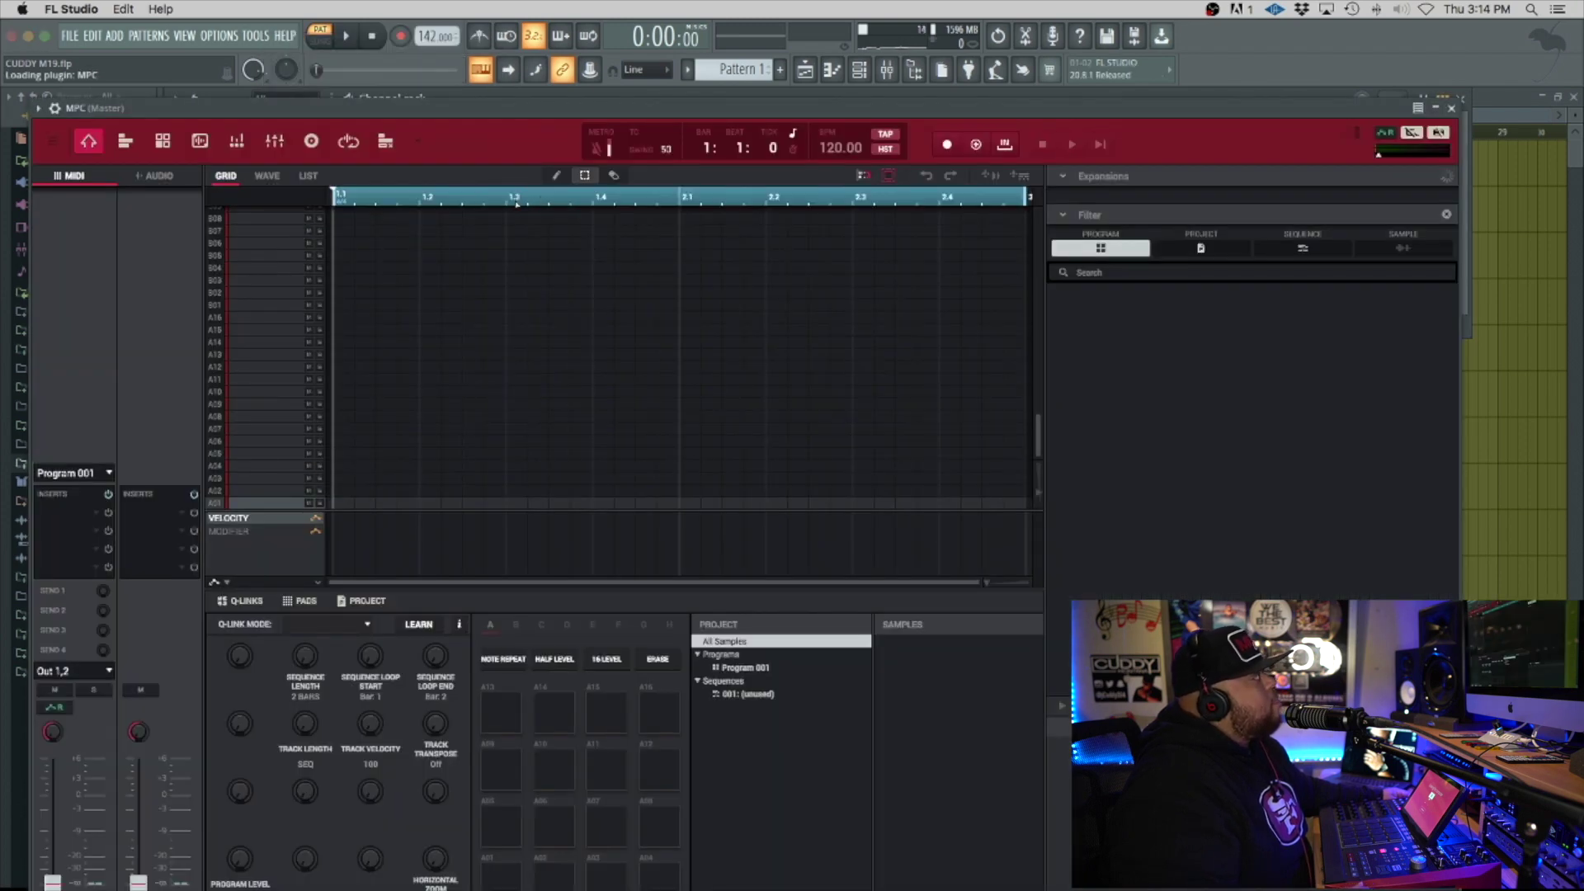
{"action": "left_click_drag", "start_coordinate": [551, 114], "coordinate": [604, 41]}
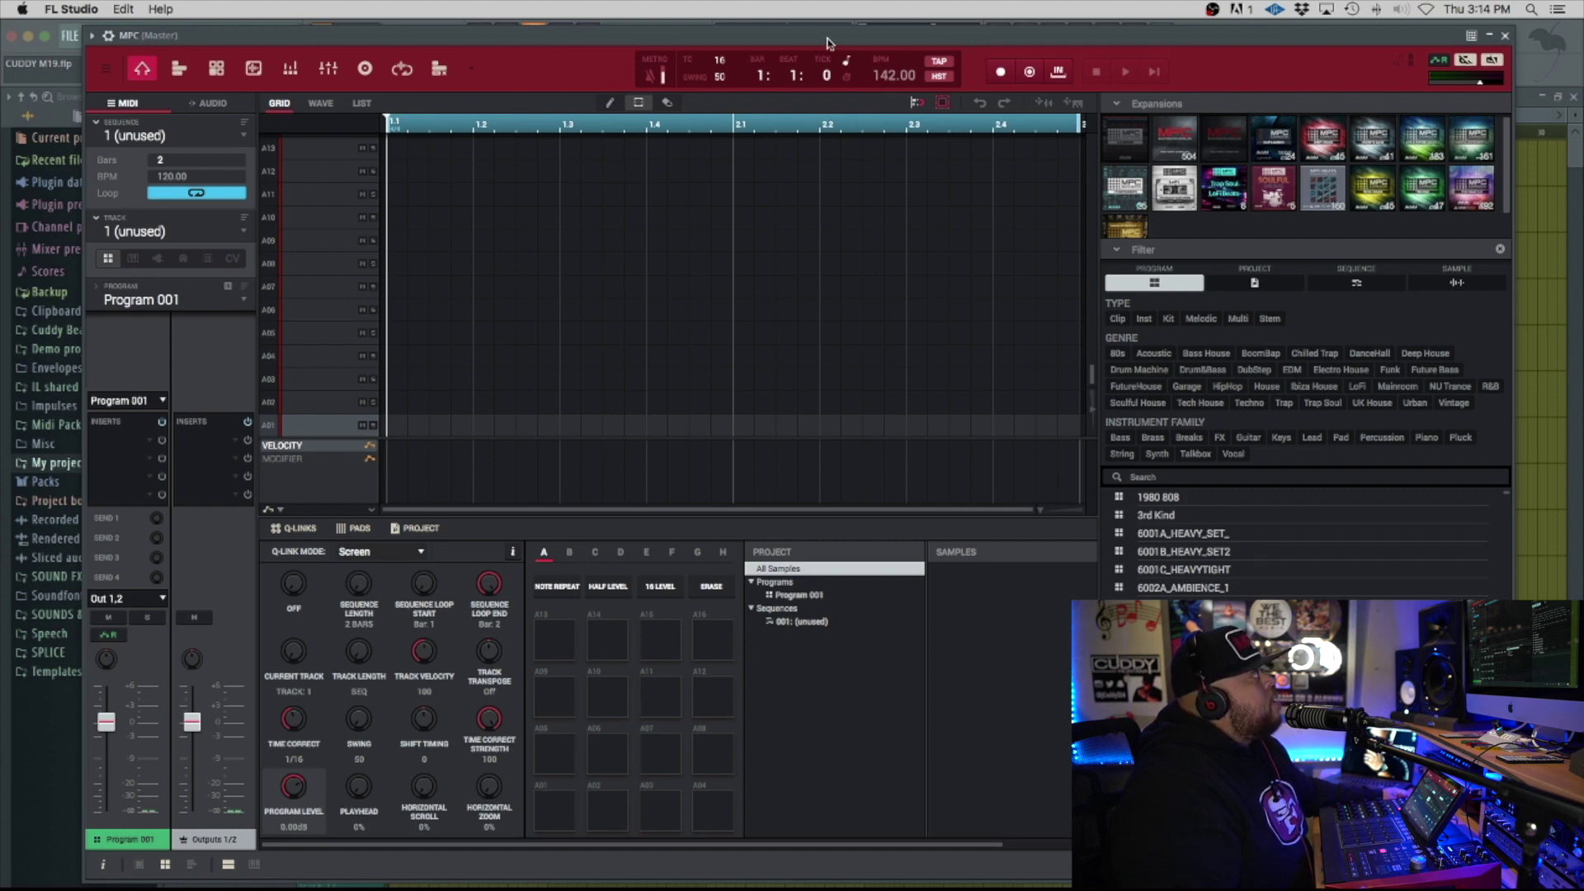
{"action": "left_click_drag", "start_coordinate": [828, 40], "coordinate": [911, 101]}
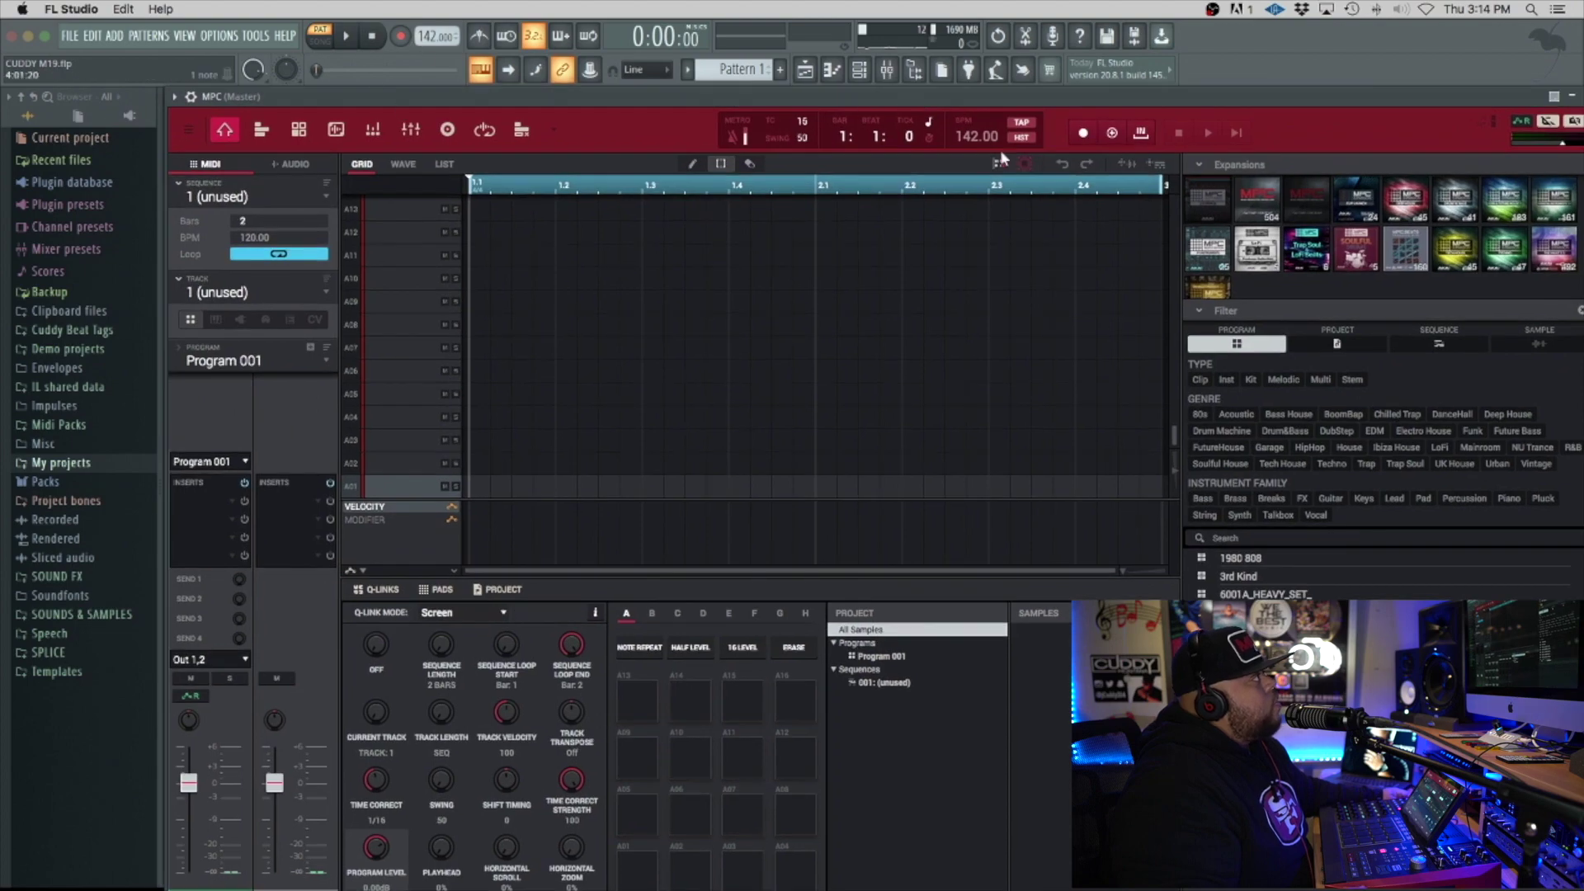
{"action": "left_click_drag", "start_coordinate": [1066, 98], "coordinate": [996, 44]}
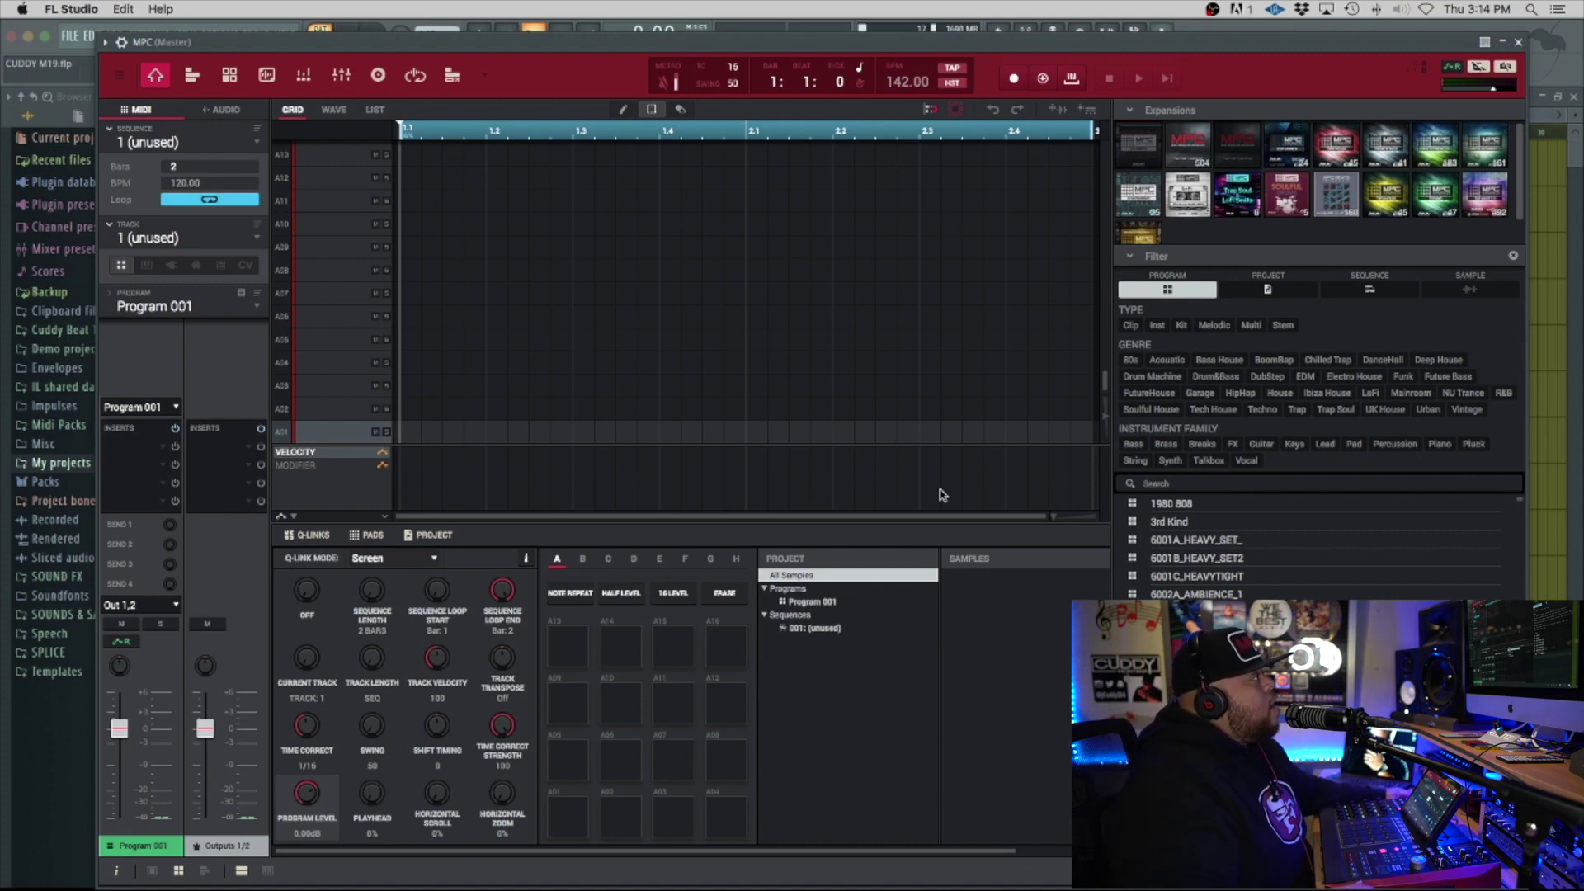
Step: Filter the MPC program library by the HipHop genre
{"action": "scroll", "coordinate": [1189, 545], "scroll_direction": "down", "scroll_amount": 10}
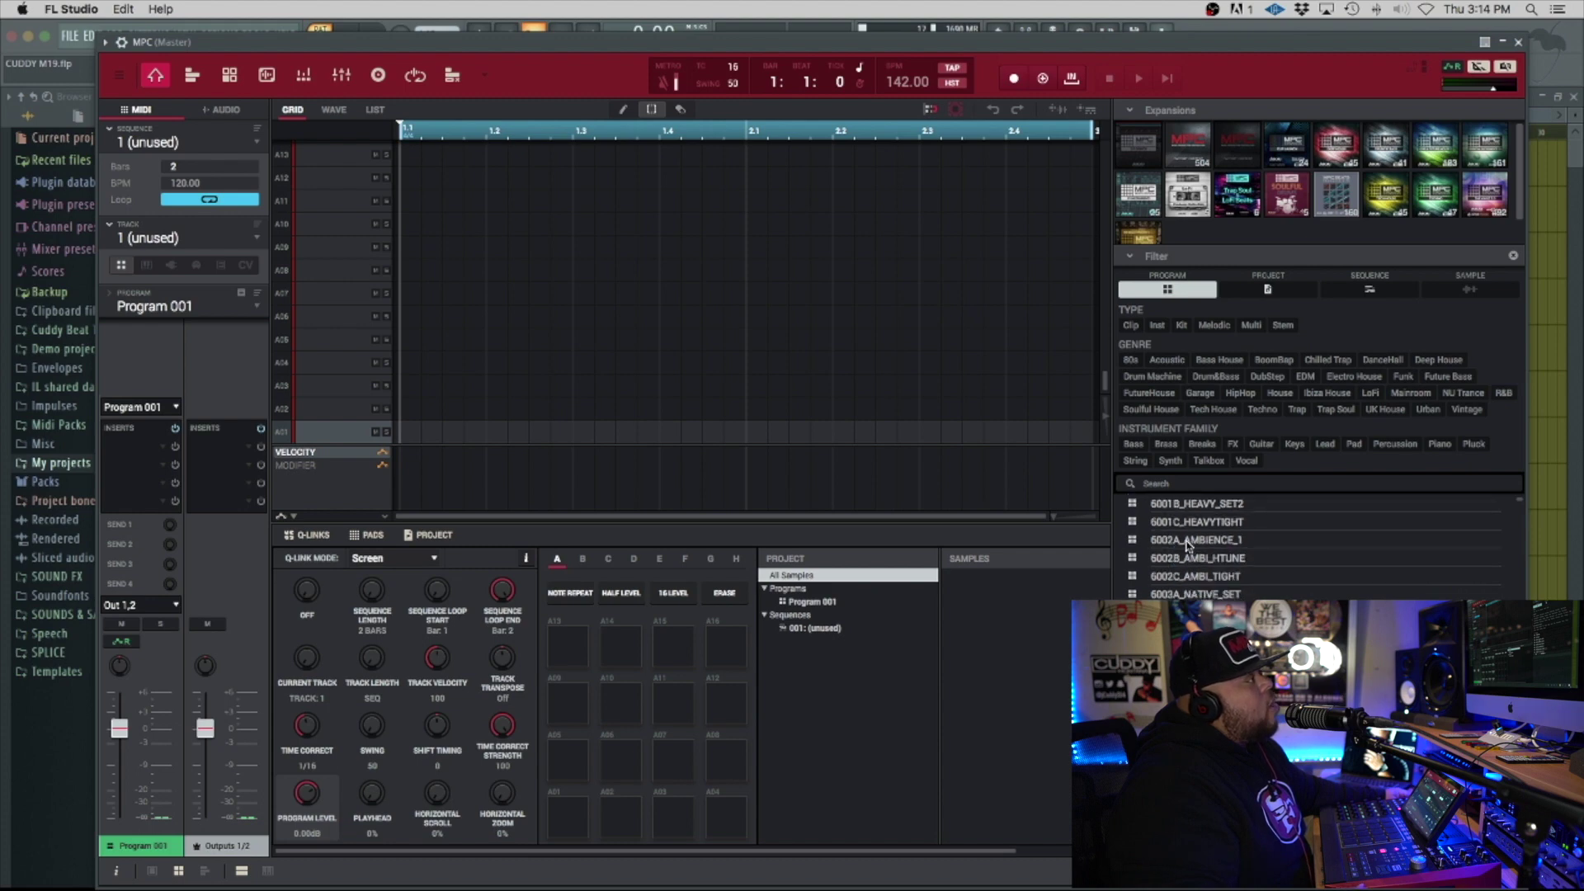
{"action": "scroll", "coordinate": [1188, 545], "scroll_direction": "down", "scroll_amount": 12}
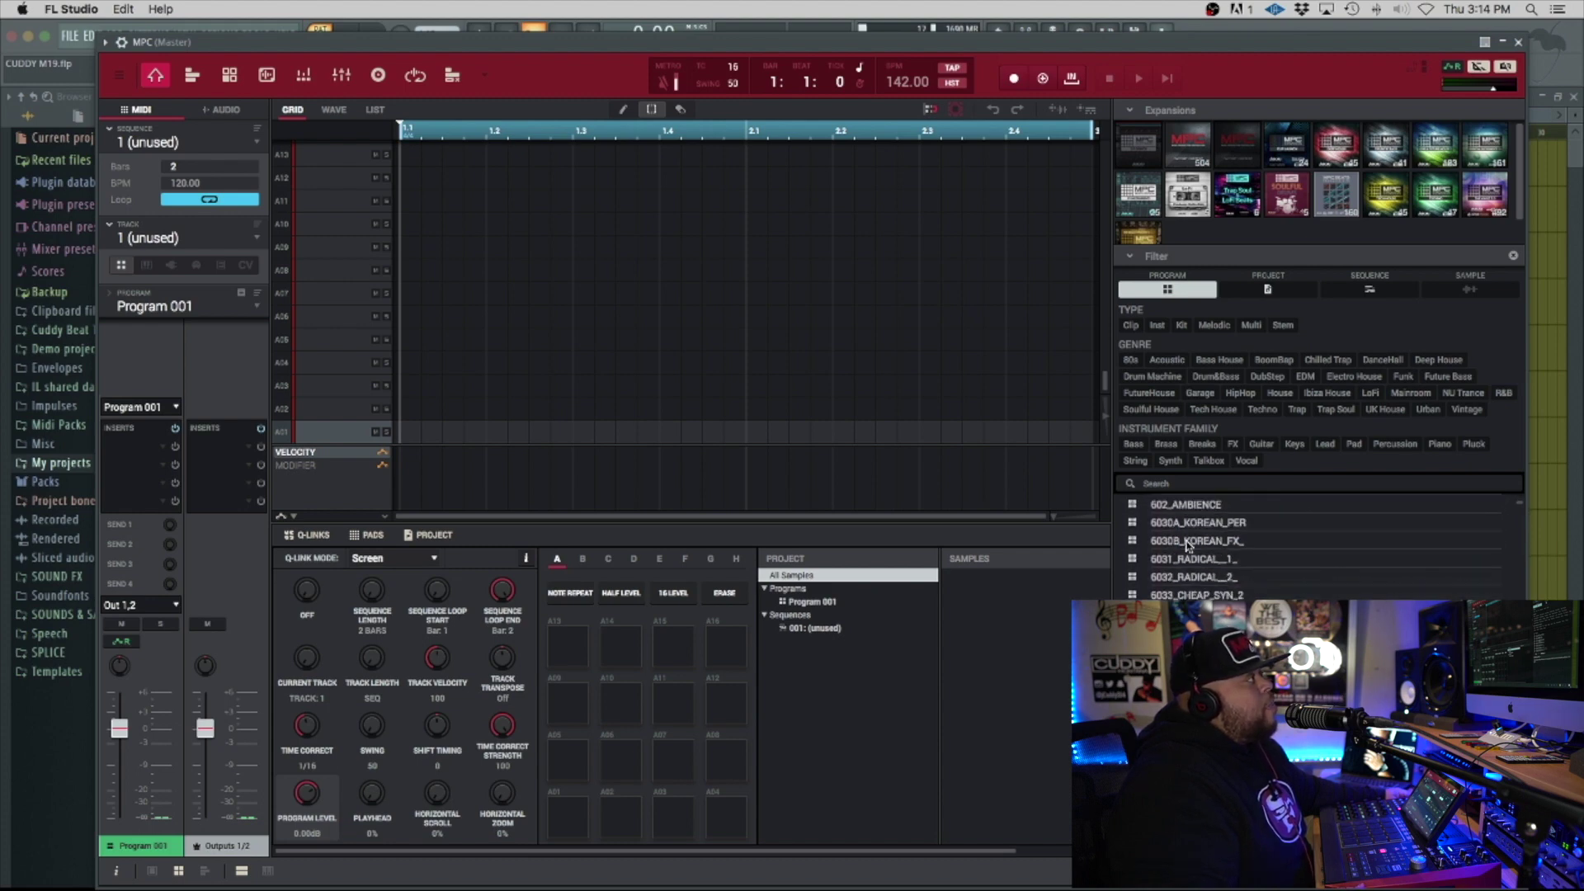
{"action": "scroll", "coordinate": [1188, 545], "scroll_direction": "down", "scroll_amount": 12}
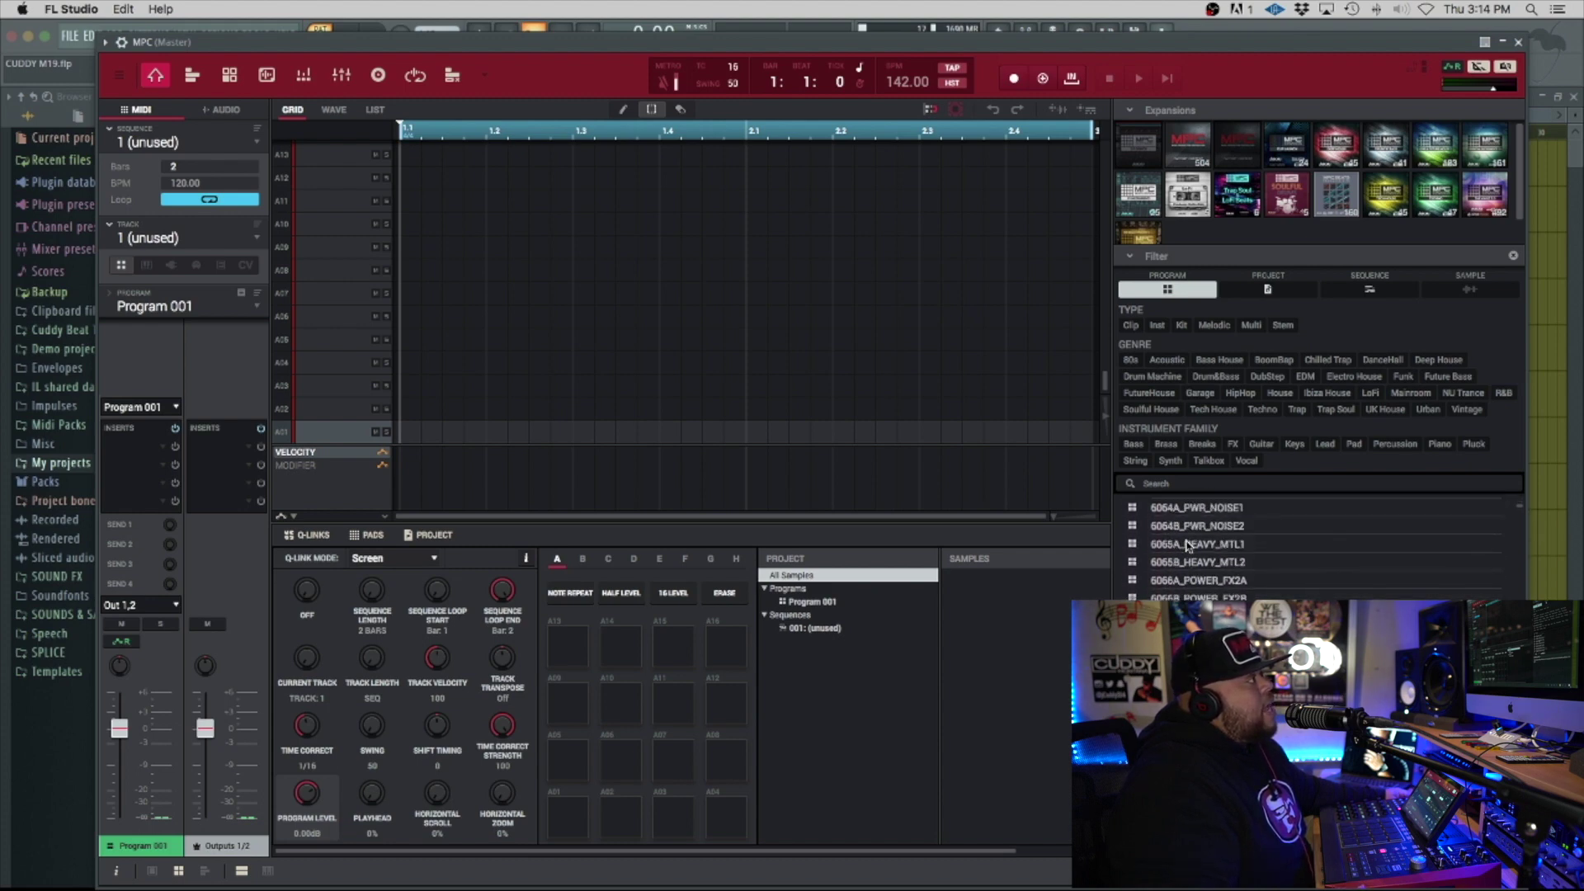
{"action": "scroll", "coordinate": [1189, 545], "scroll_direction": "down", "scroll_amount": 12}
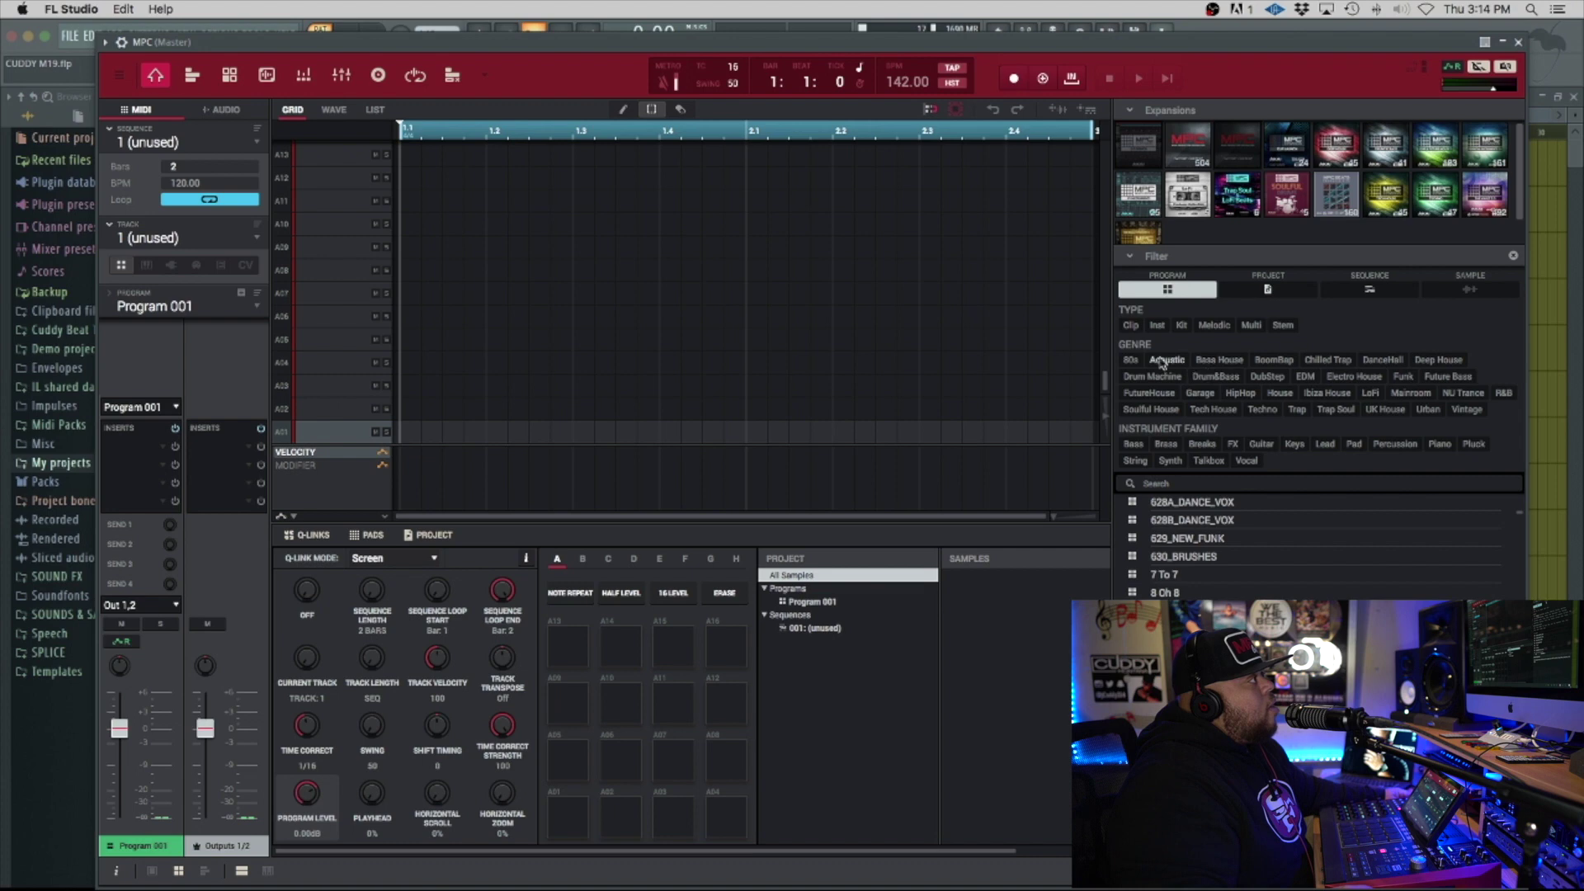
{"action": "left_click", "coordinate": [1244, 394]}
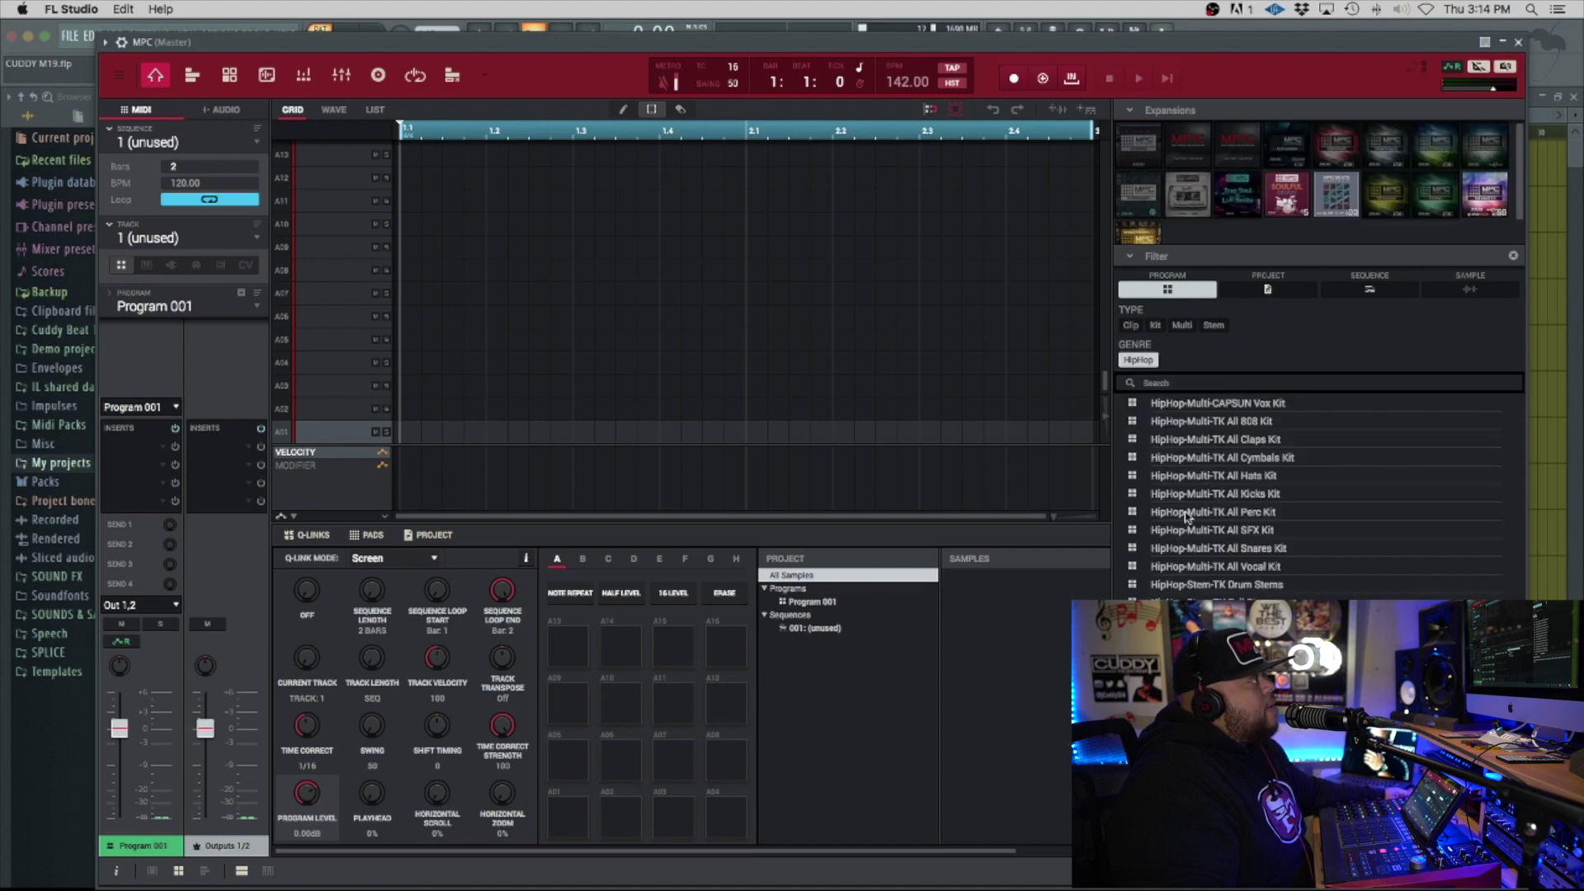
Step: Audition the HipHop TK All Perc, All Vocal and All Kicks kits and the TK Drum Stems program
{"action": "left_click", "coordinate": [1244, 513]}
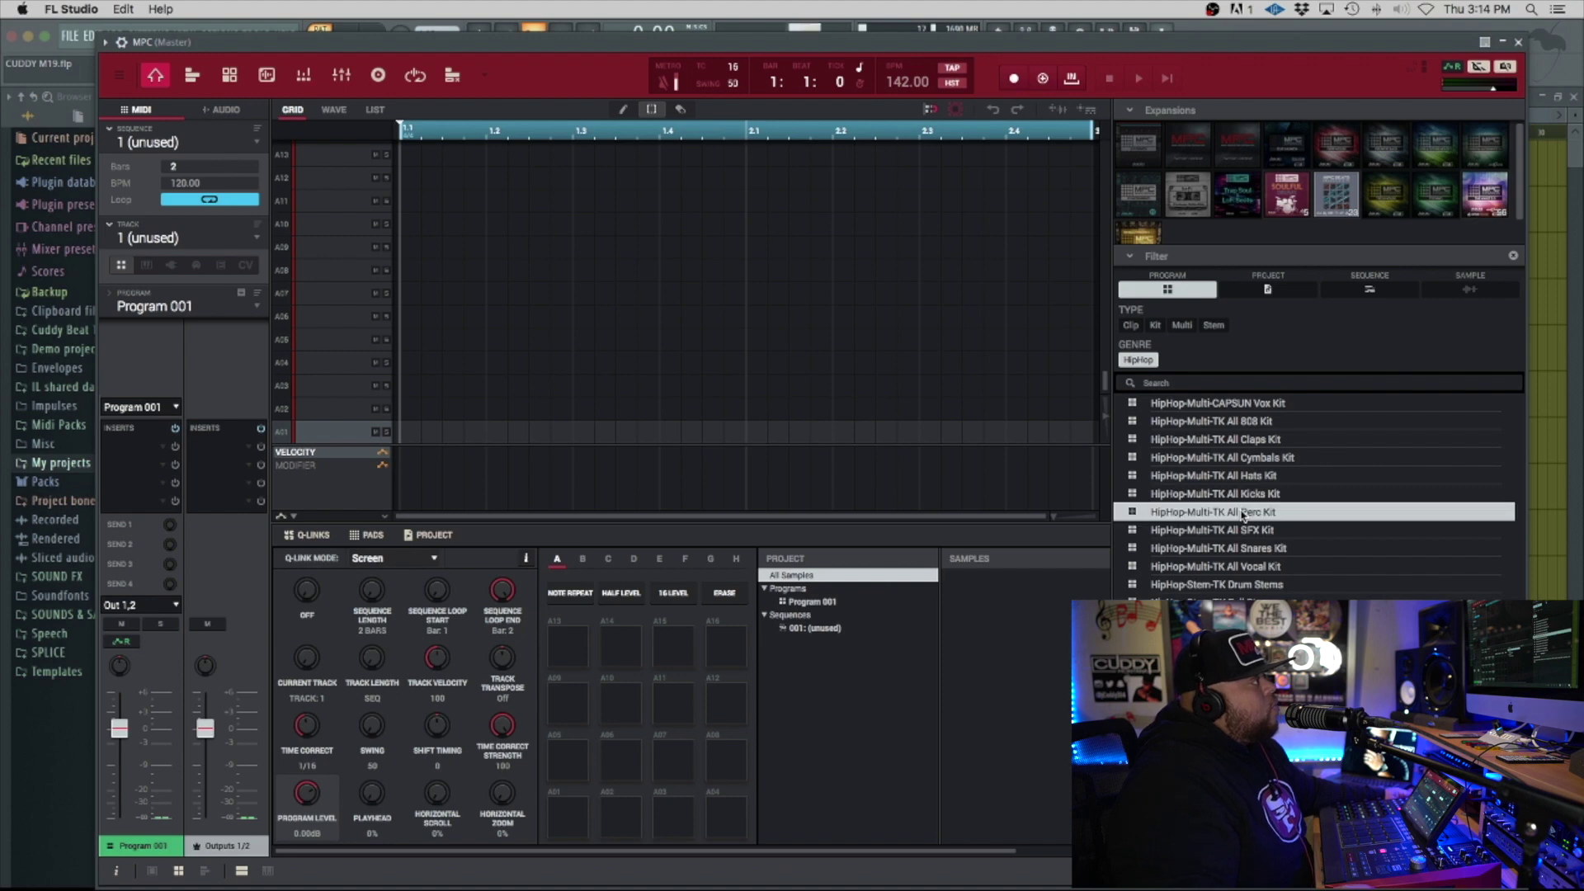
{"action": "left_click", "coordinate": [1203, 563]}
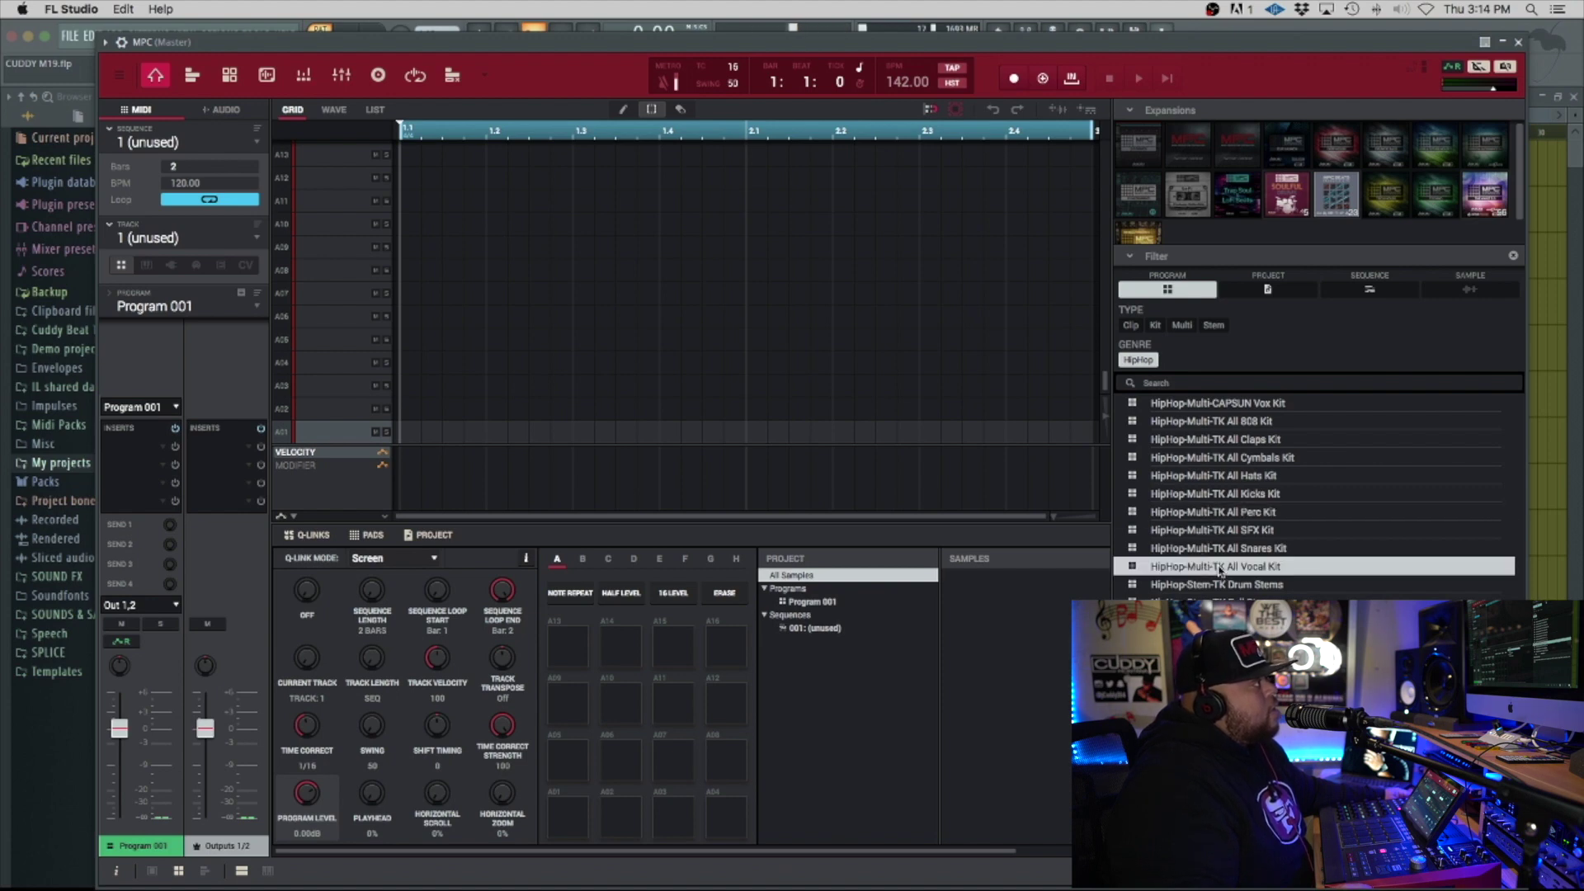
{"action": "left_click", "coordinate": [1220, 596]}
{"action": "left_click", "coordinate": [1221, 586]}
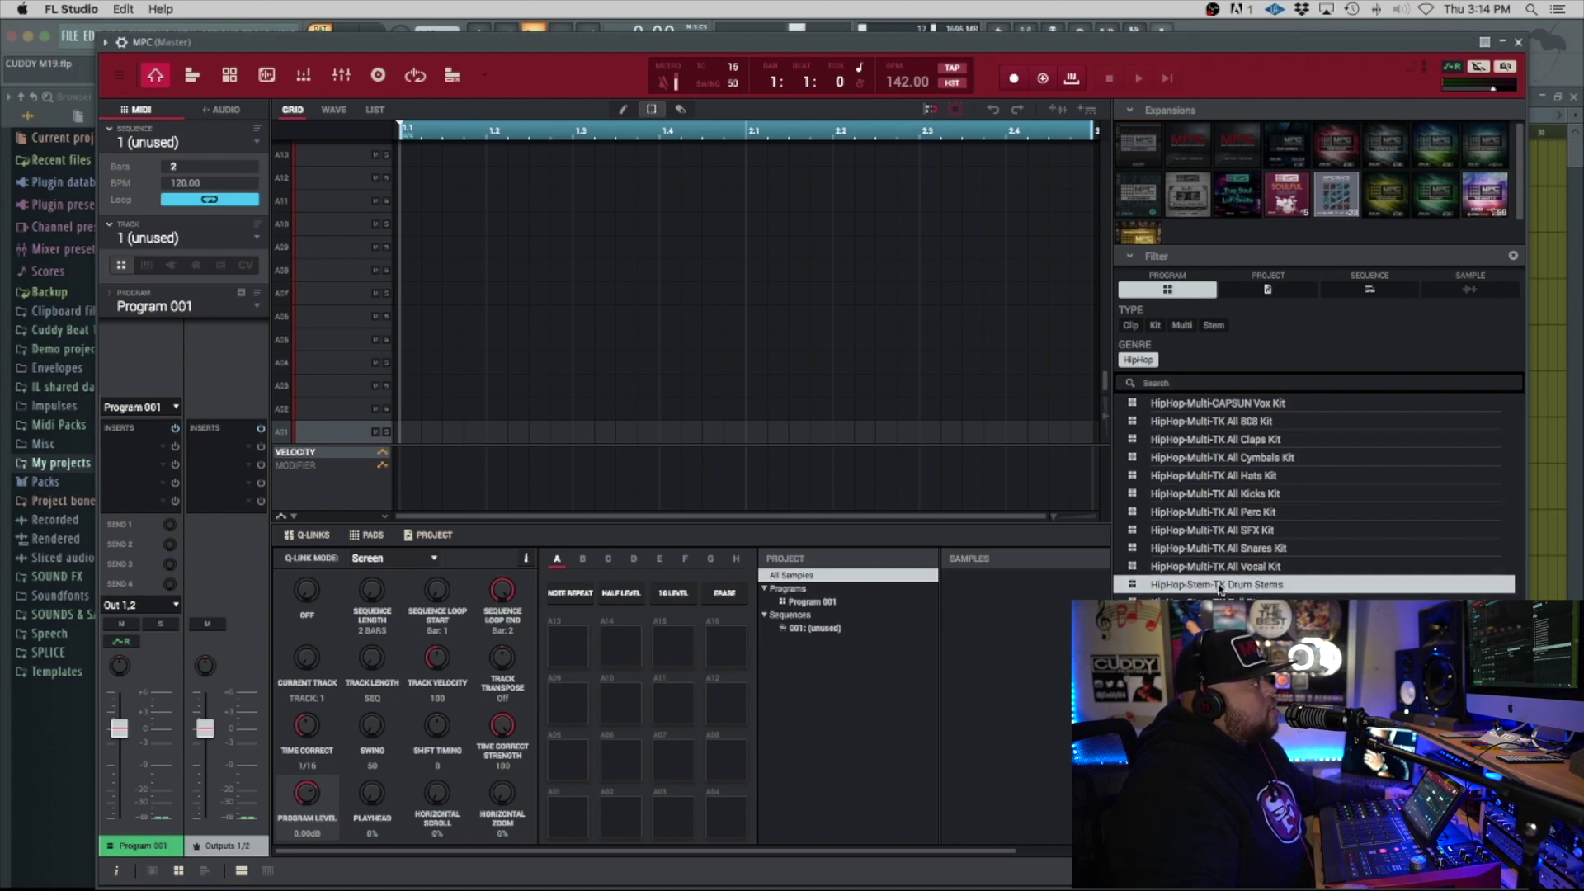
{"action": "left_click", "coordinate": [1220, 495]}
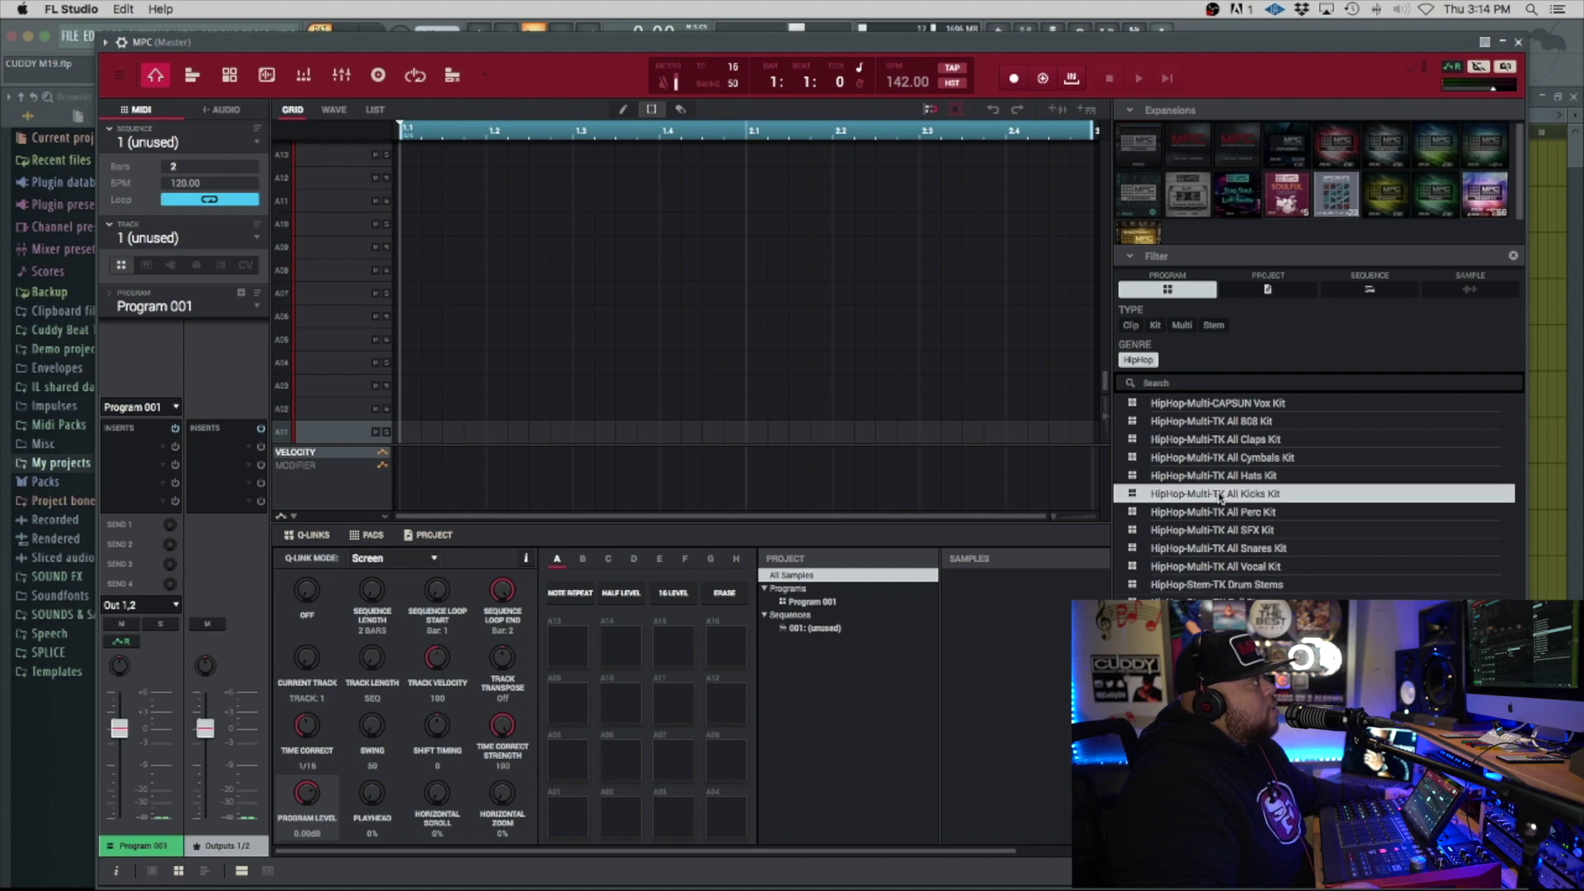
{"action": "left_click", "coordinate": [1196, 515]}
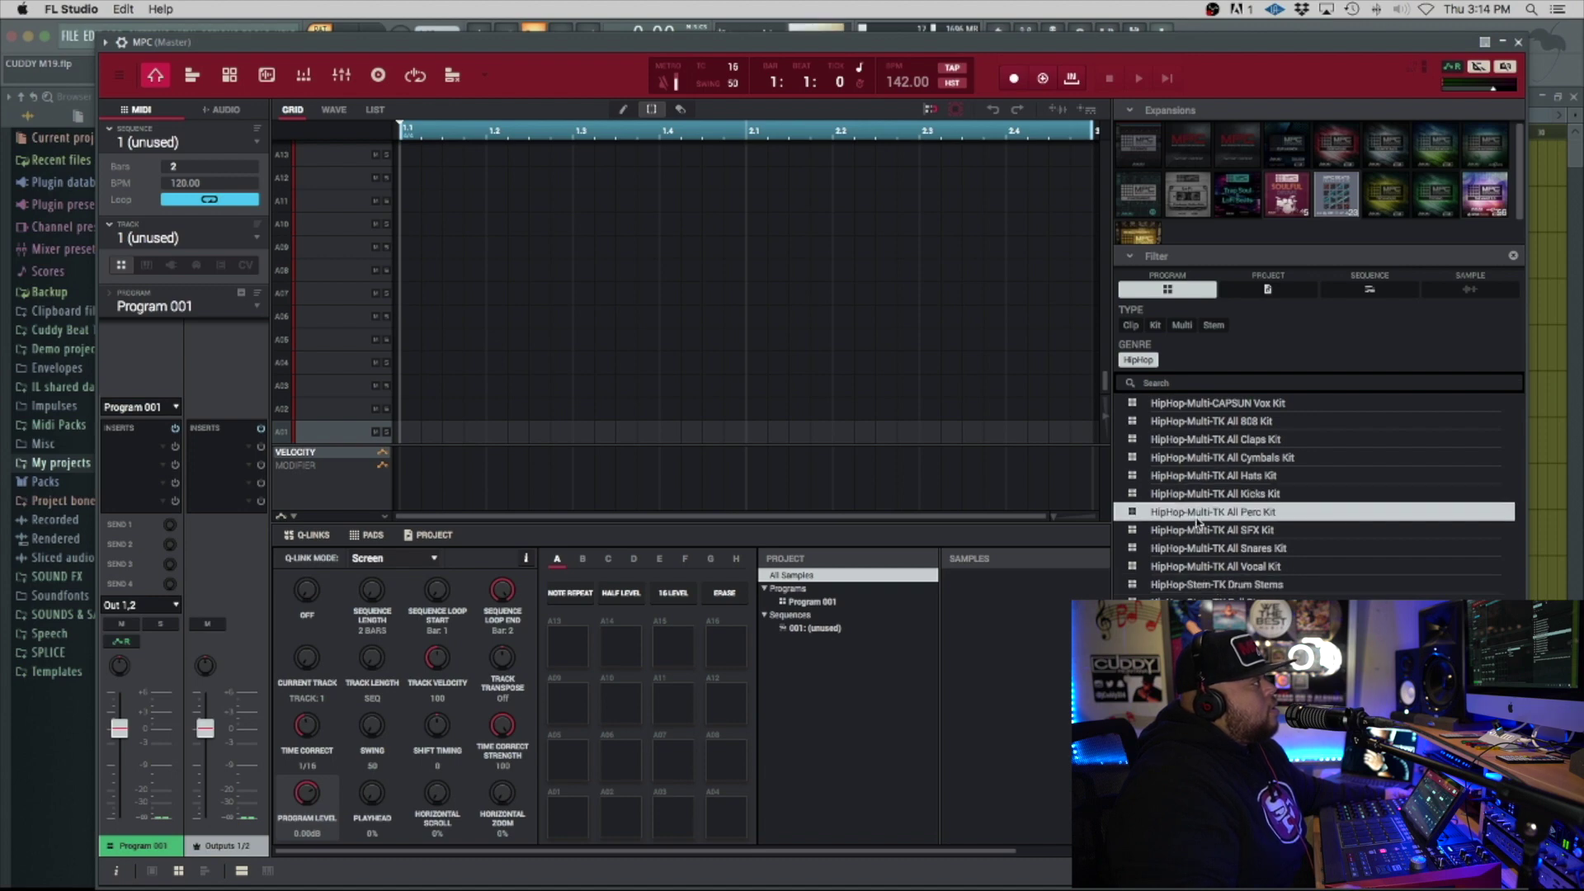
Step: Audition several HipHop-Kit-TK programs and load HipHop-Kit-TK Play My Geetar 165 onto the MPC pads
{"action": "scroll", "coordinate": [1196, 519], "scroll_direction": "up", "scroll_amount": 5}
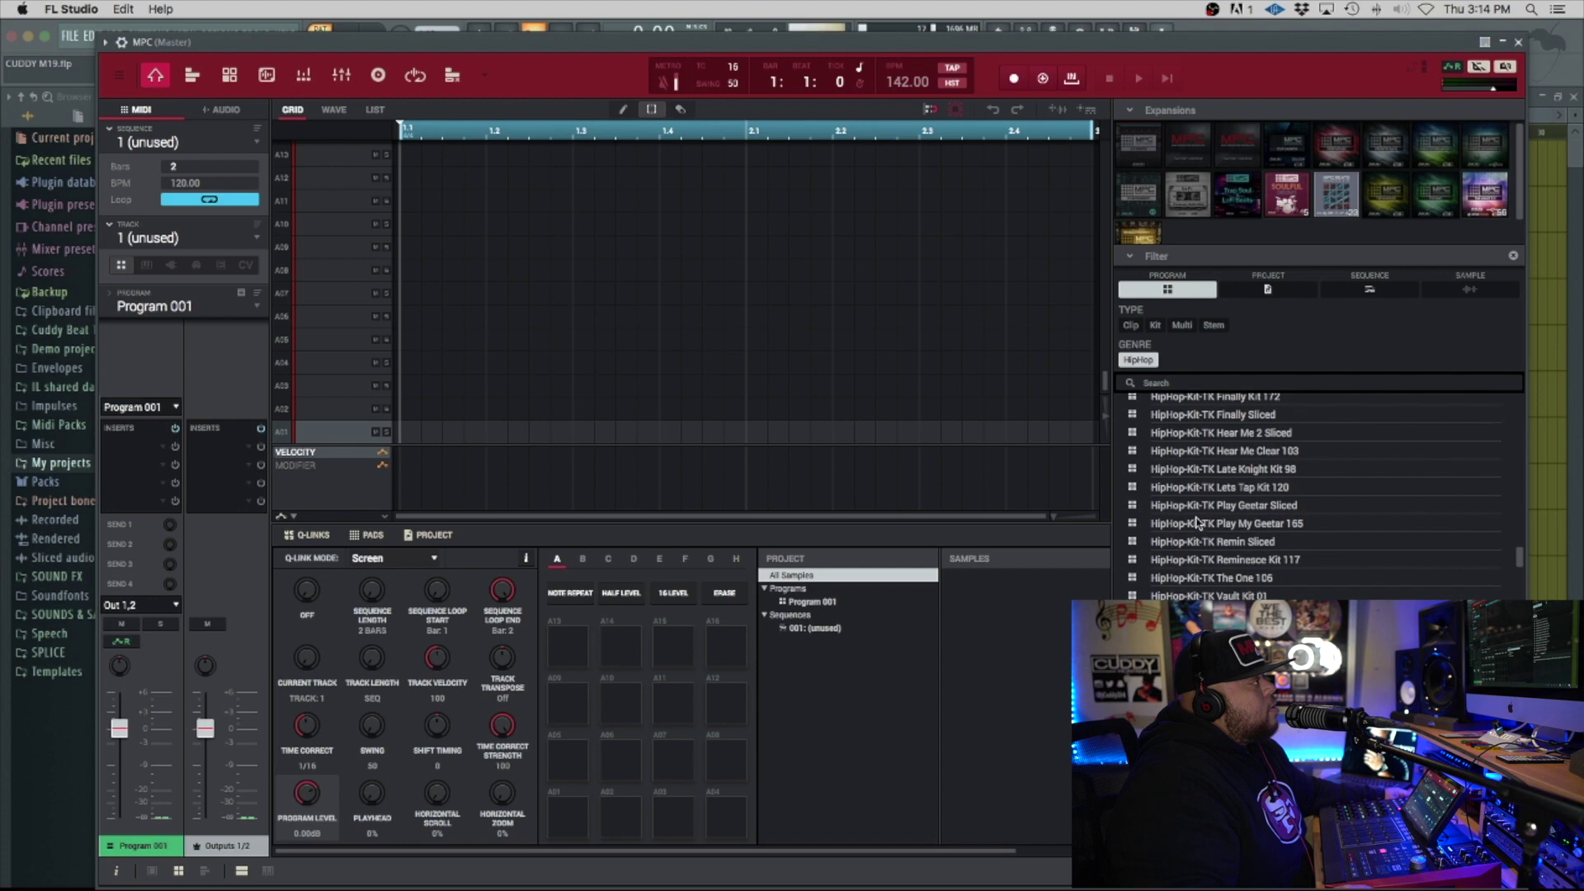
{"action": "left_click", "coordinate": [1207, 487]}
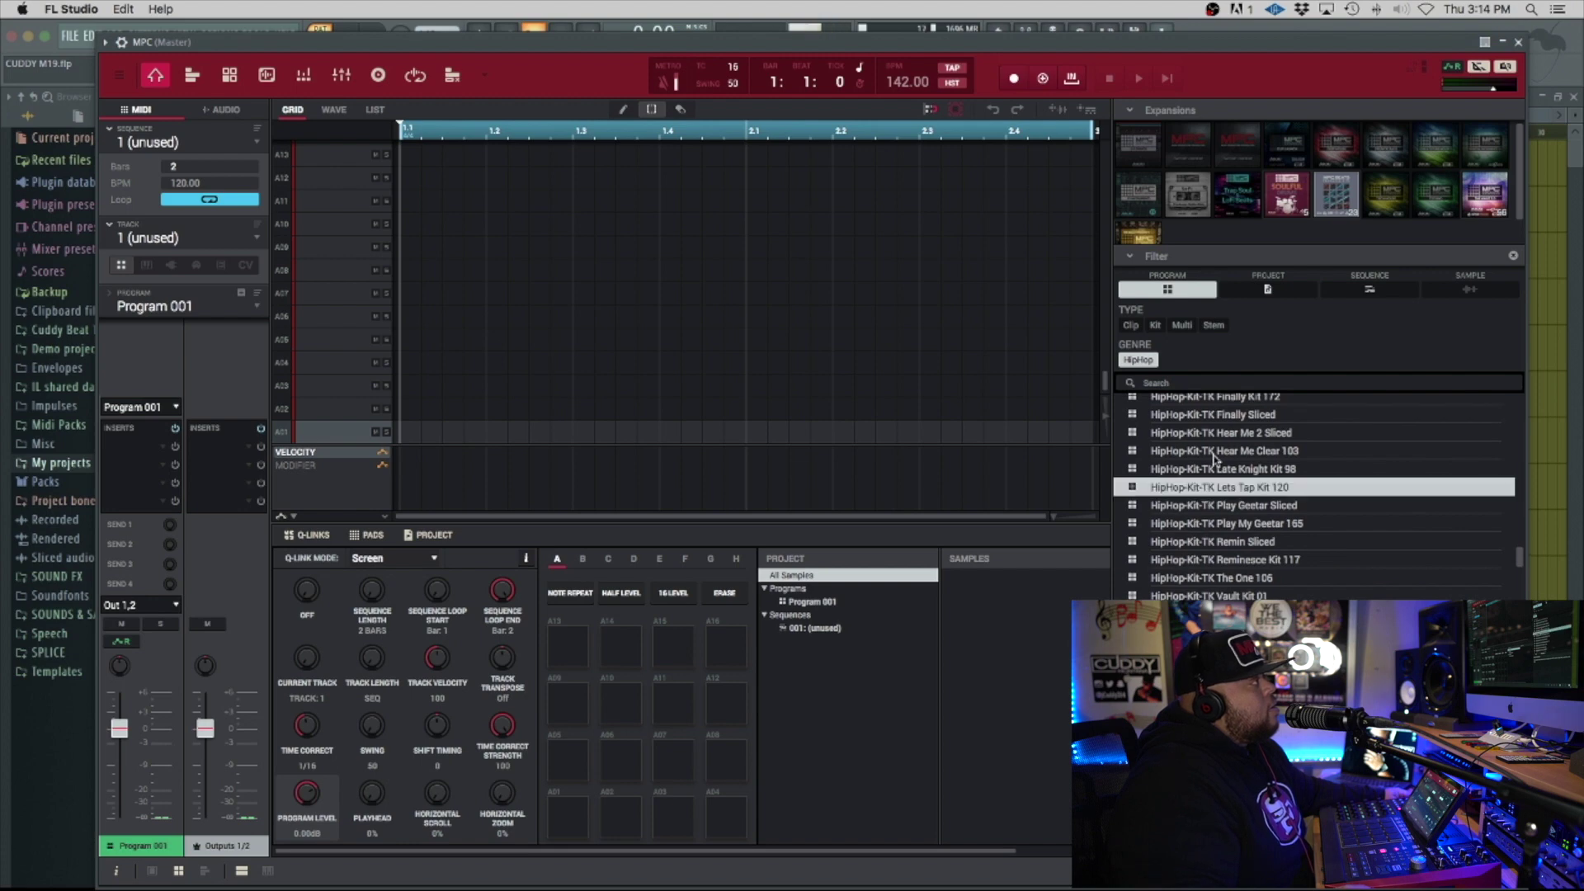
{"action": "left_click", "coordinate": [1215, 452]}
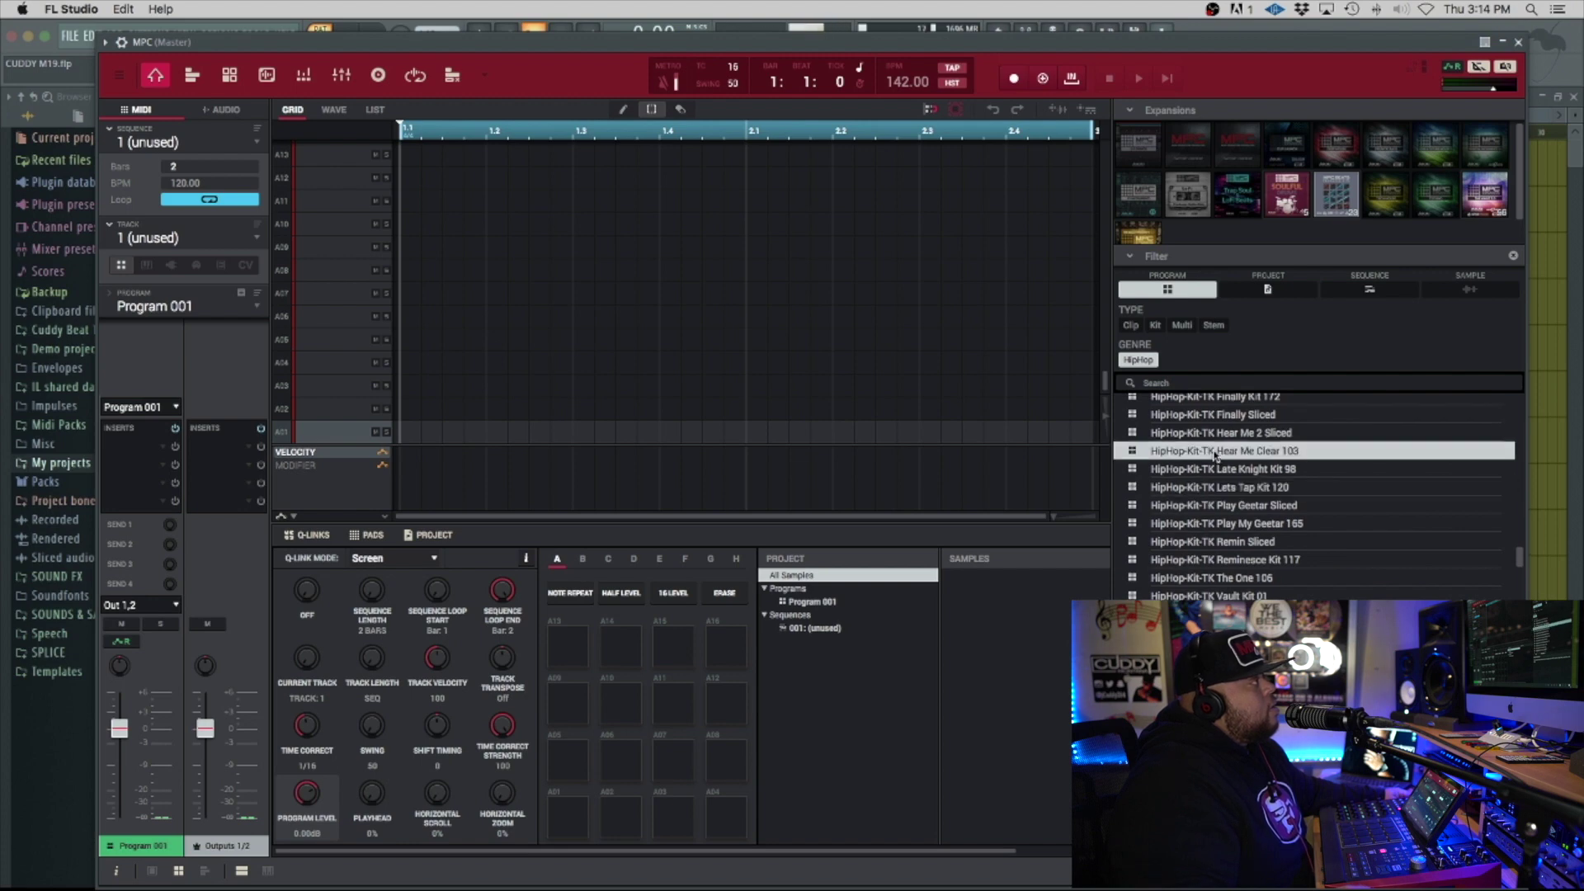
{"action": "left_click", "coordinate": [1217, 506]}
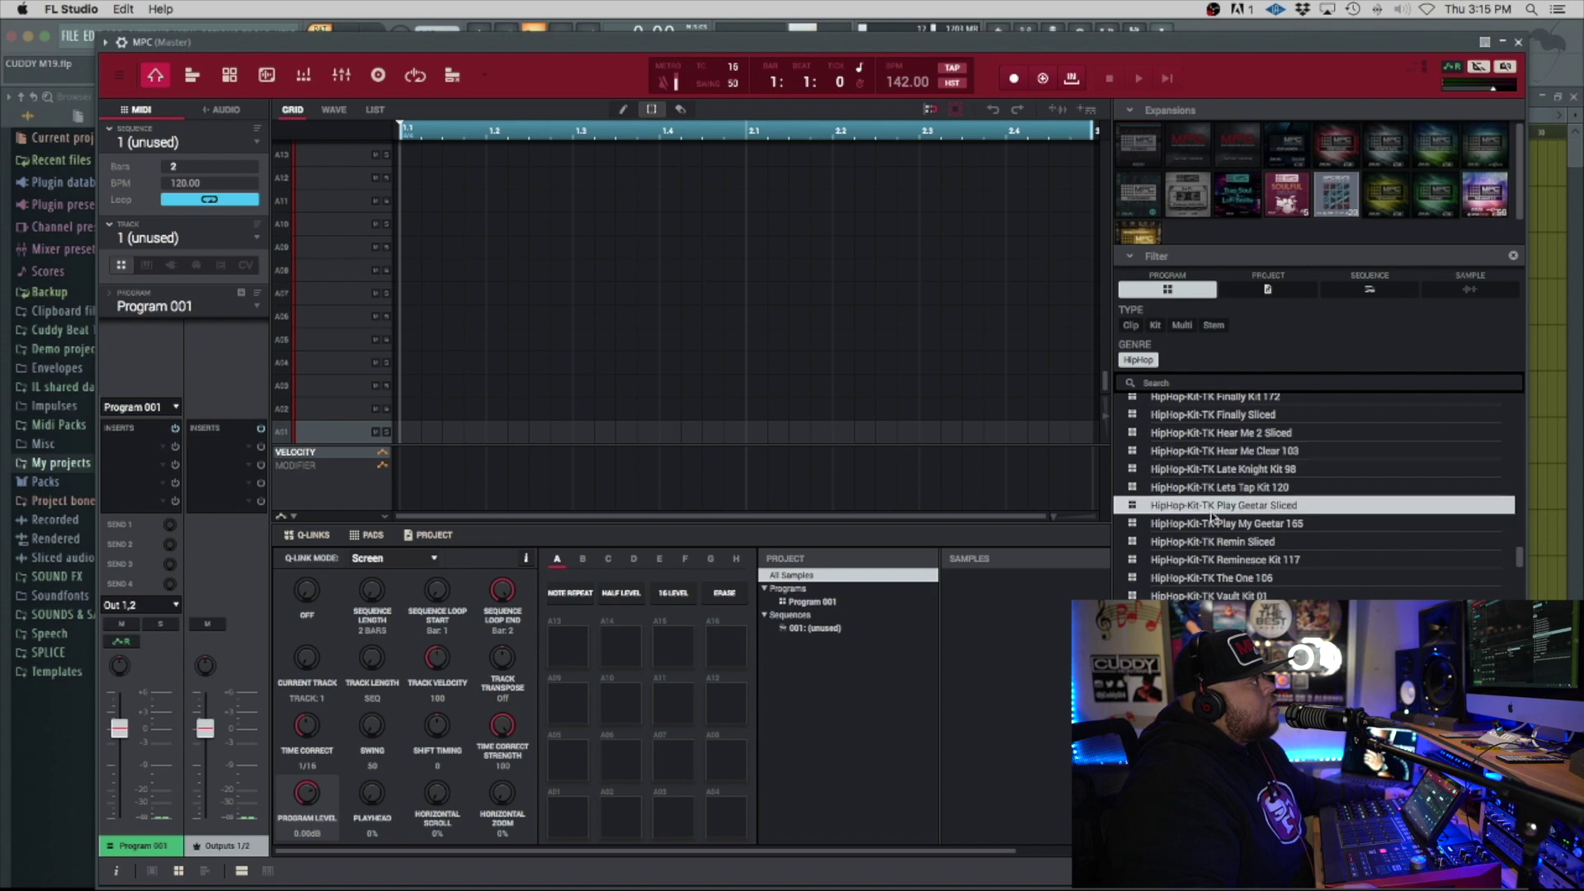
{"action": "left_click", "coordinate": [1218, 527]}
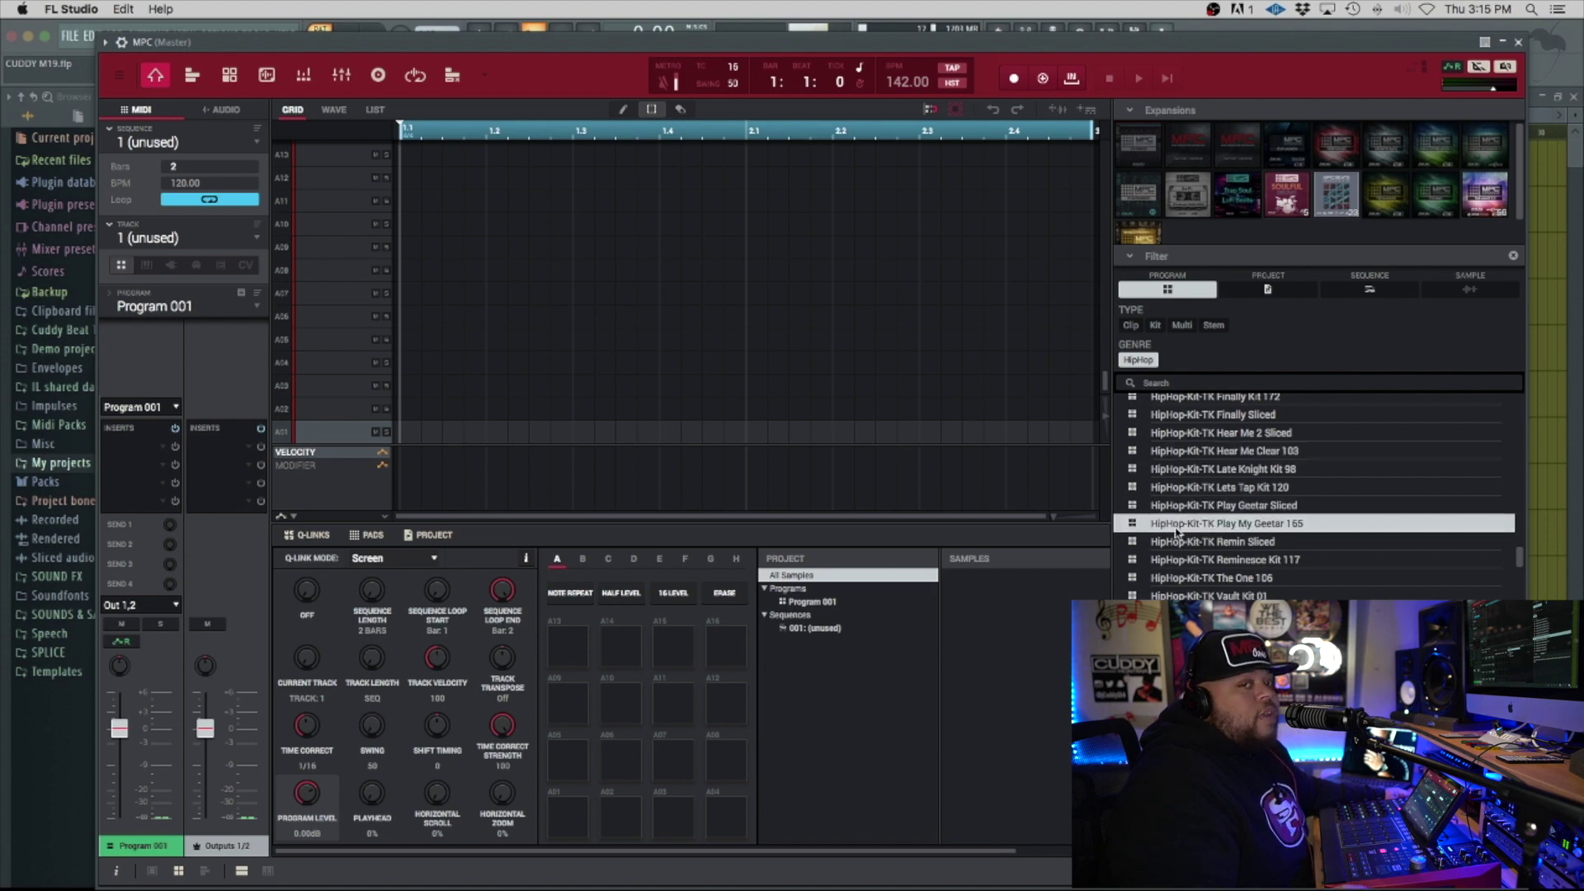
{"action": "left_click_drag", "start_coordinate": [1178, 531], "coordinate": [614, 688]}
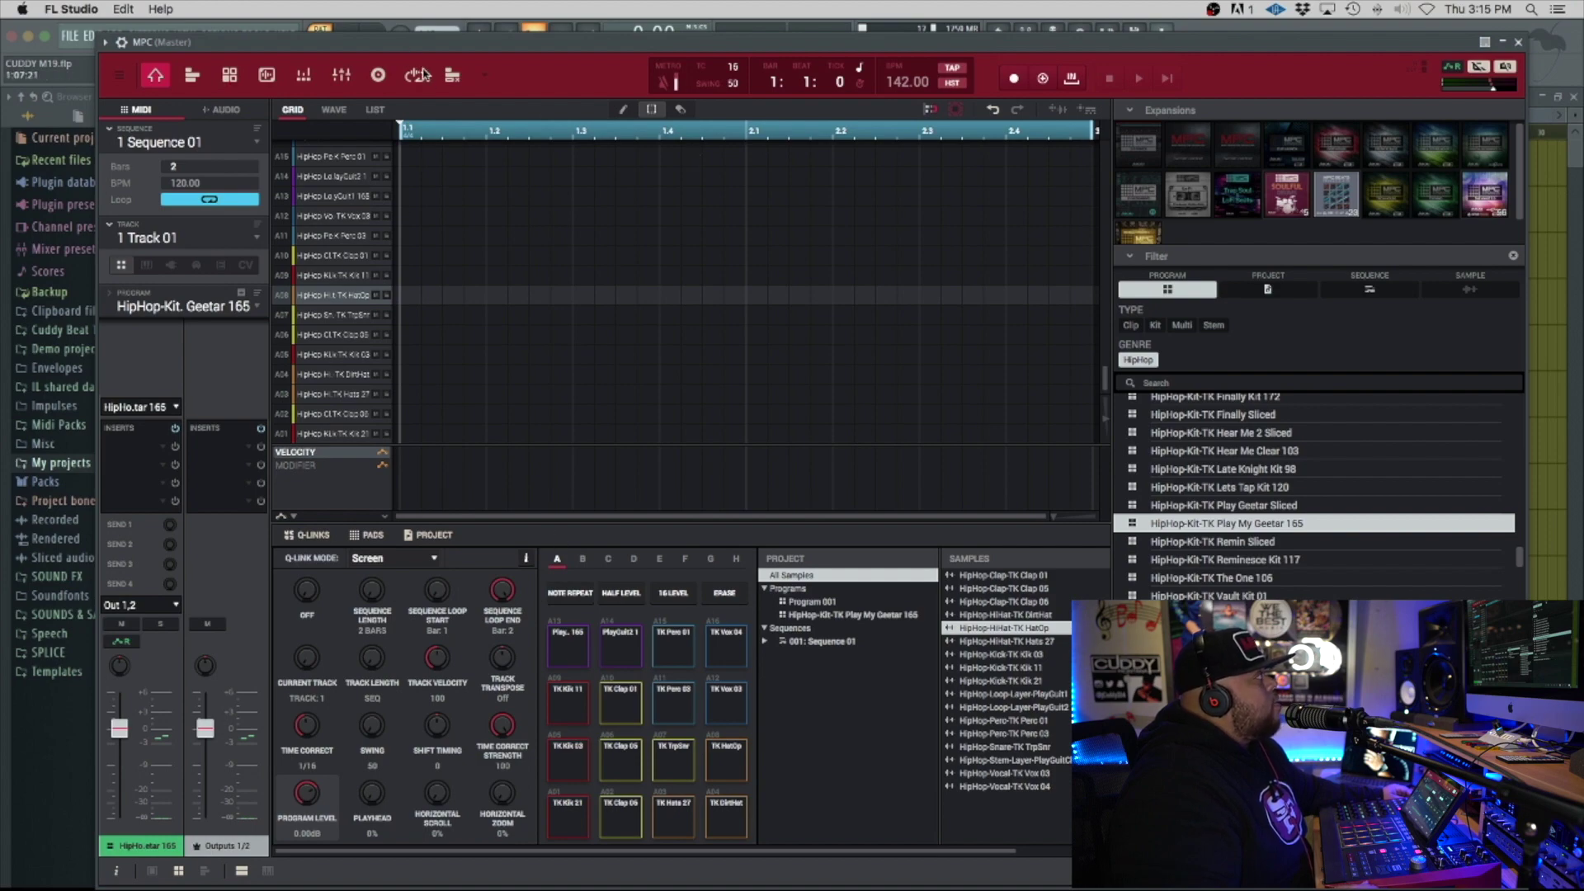
Step: Move the MPC window clear of the file browser and expand the kicks folder of the BWB drum kit in SOUNDS & SAMPLES
{"action": "left_click_drag", "start_coordinate": [416, 41], "coordinate": [472, 29]}
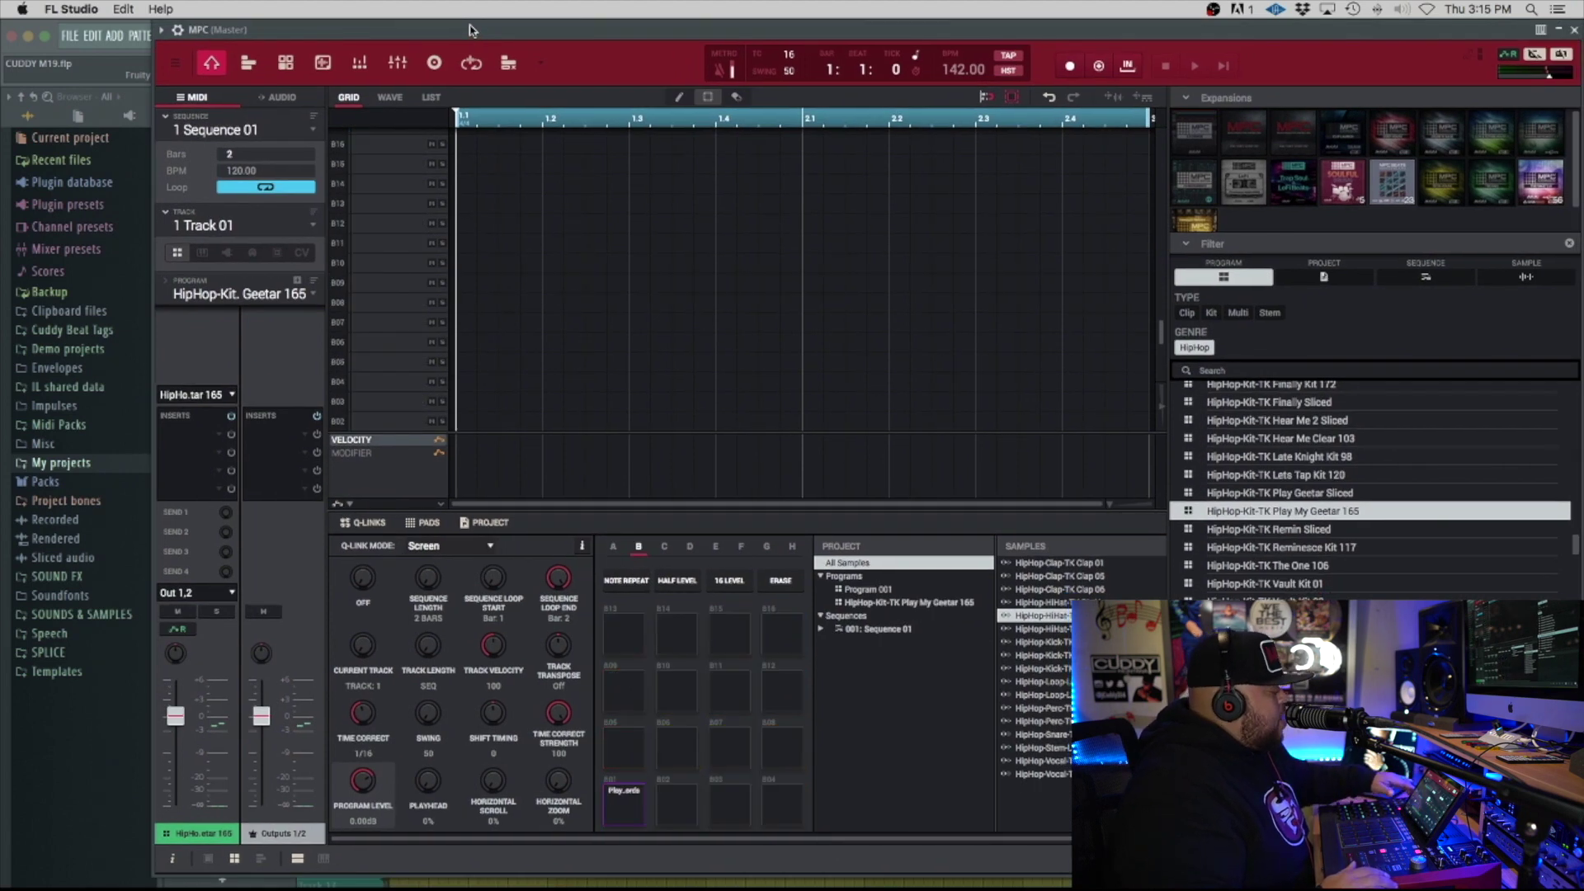
{"action": "left_click", "coordinate": [93, 618]}
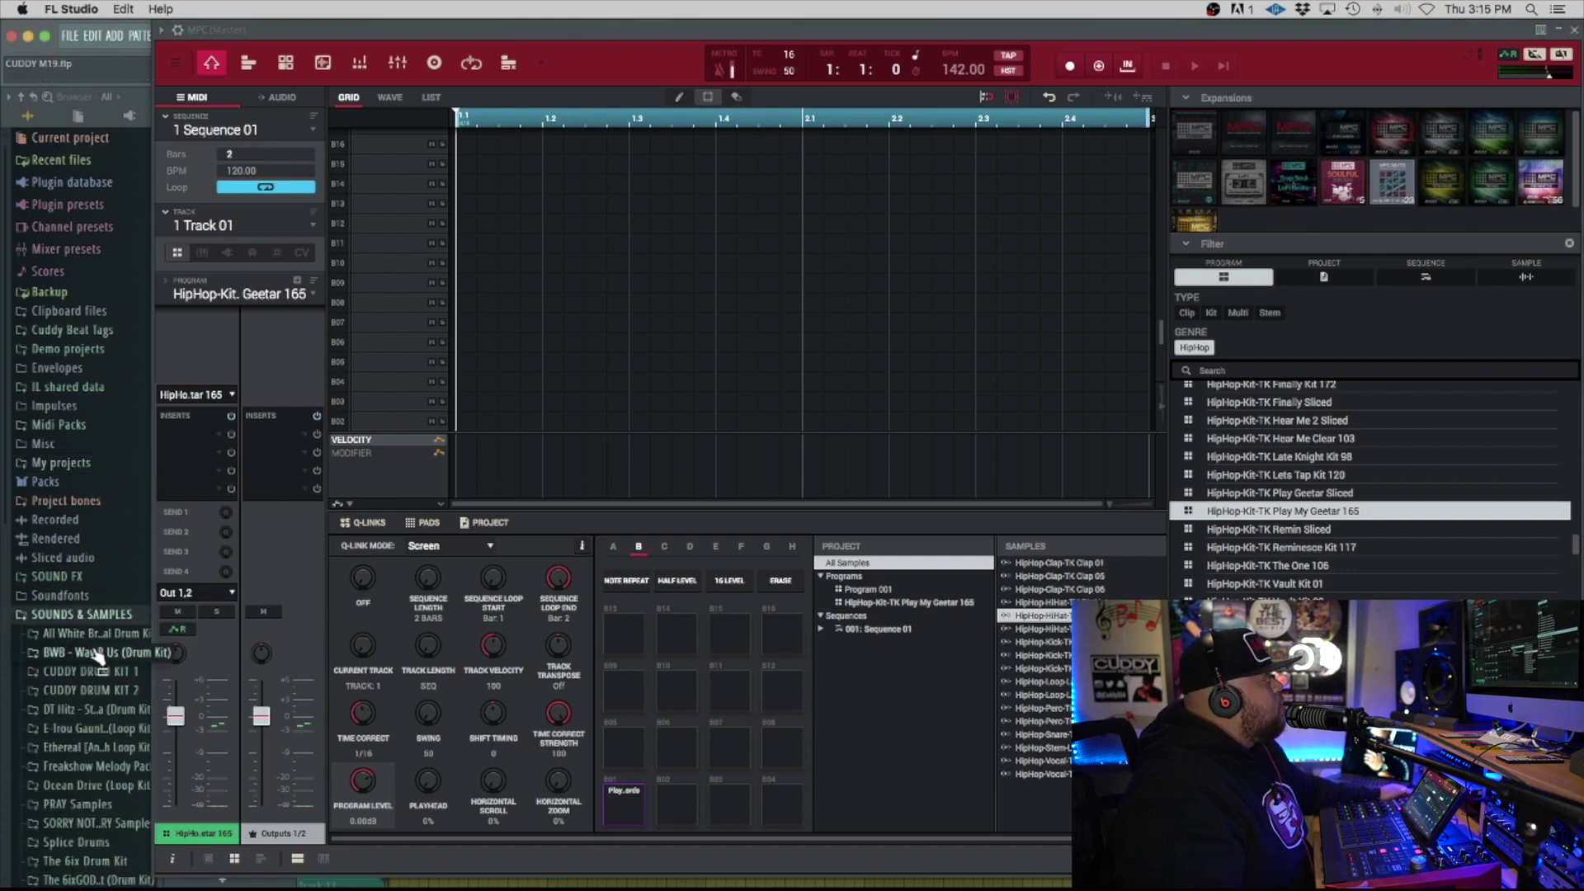
{"action": "left_click", "coordinate": [102, 653]}
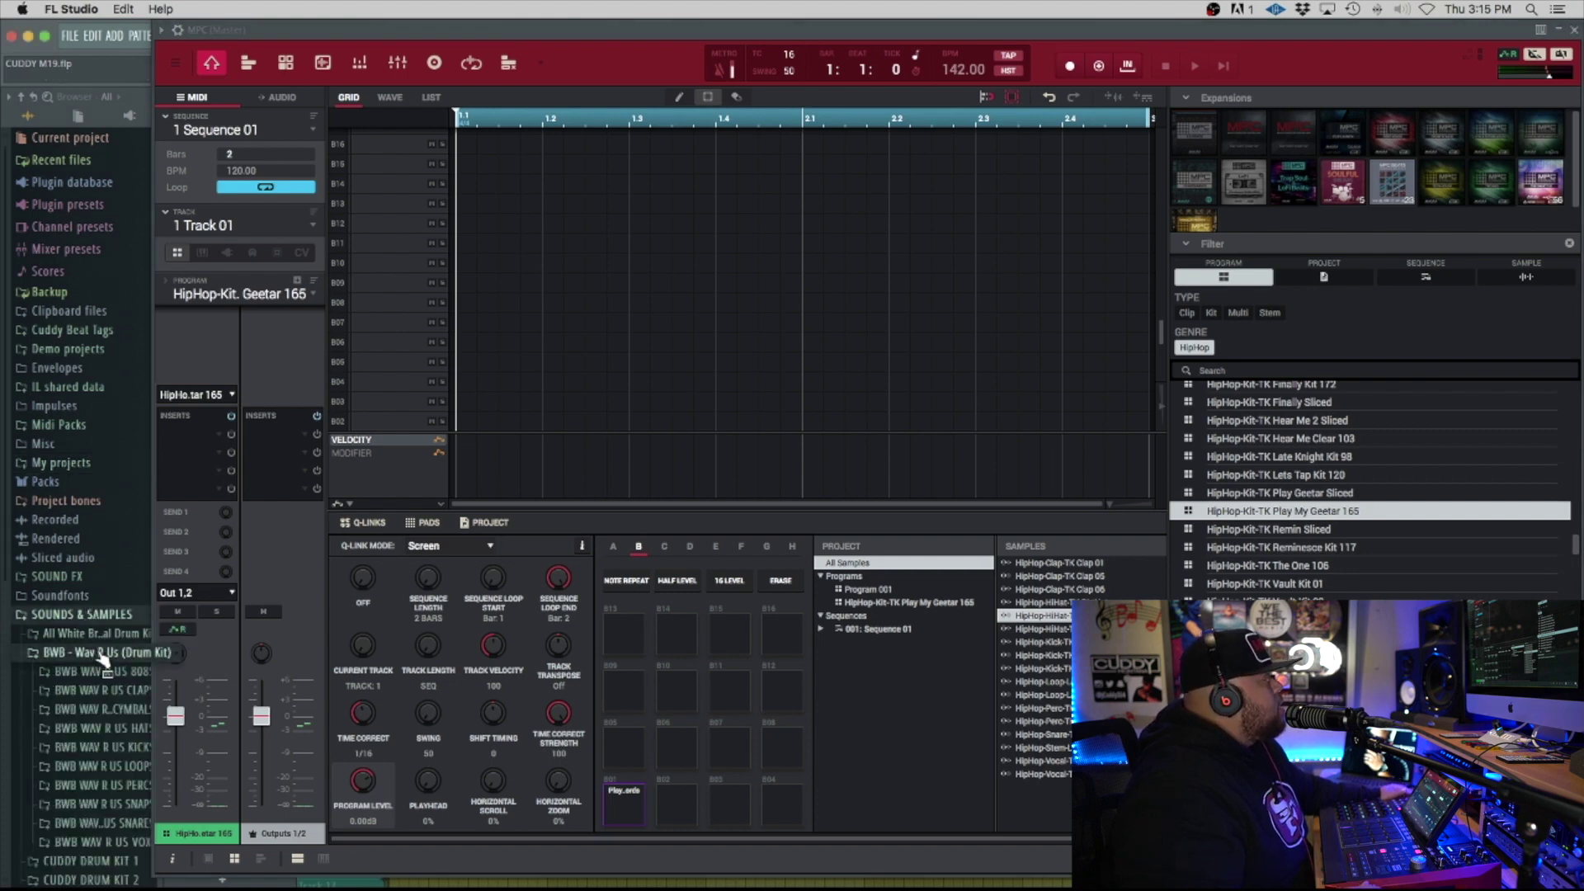
{"action": "left_click", "coordinate": [125, 748]}
Step: Audition the BWB WAV R US kick samples from KICK (2) through KICK (13)
{"action": "left_click", "coordinate": [108, 553]}
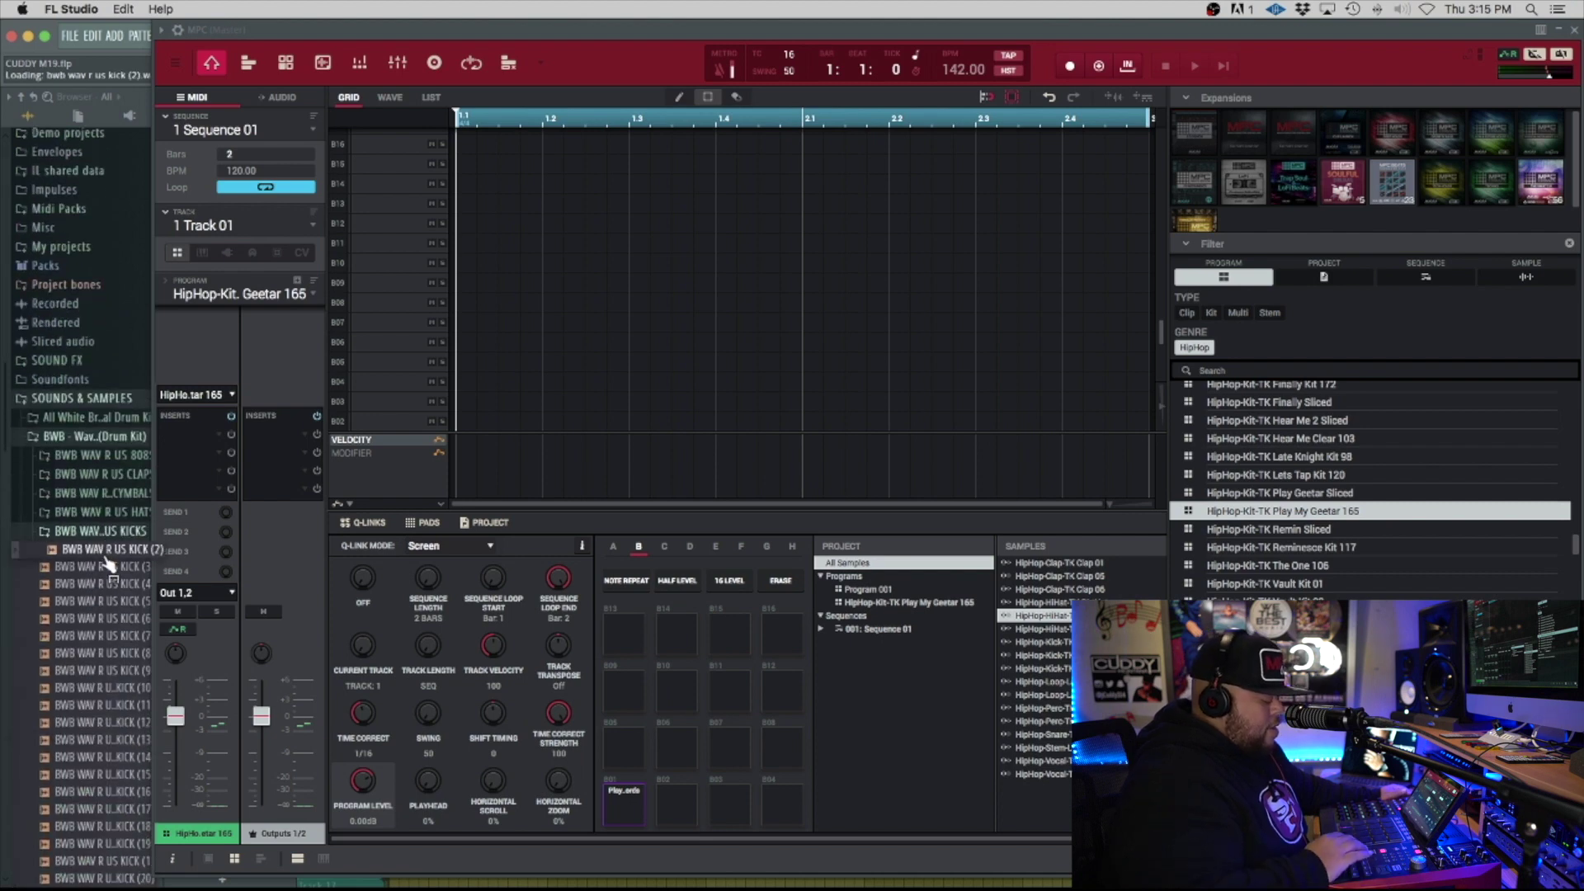
{"action": "left_click", "coordinate": [107, 569]}
{"action": "left_click", "coordinate": [107, 583]}
{"action": "left_click", "coordinate": [108, 601]}
{"action": "left_click", "coordinate": [107, 618]}
{"action": "left_click", "coordinate": [108, 636]}
{"action": "left_click", "coordinate": [107, 653]}
{"action": "left_click", "coordinate": [107, 670]}
{"action": "left_click", "coordinate": [108, 688]}
{"action": "left_click", "coordinate": [108, 705]}
{"action": "left_click", "coordinate": [107, 722]}
{"action": "left_click", "coordinate": [108, 739]}
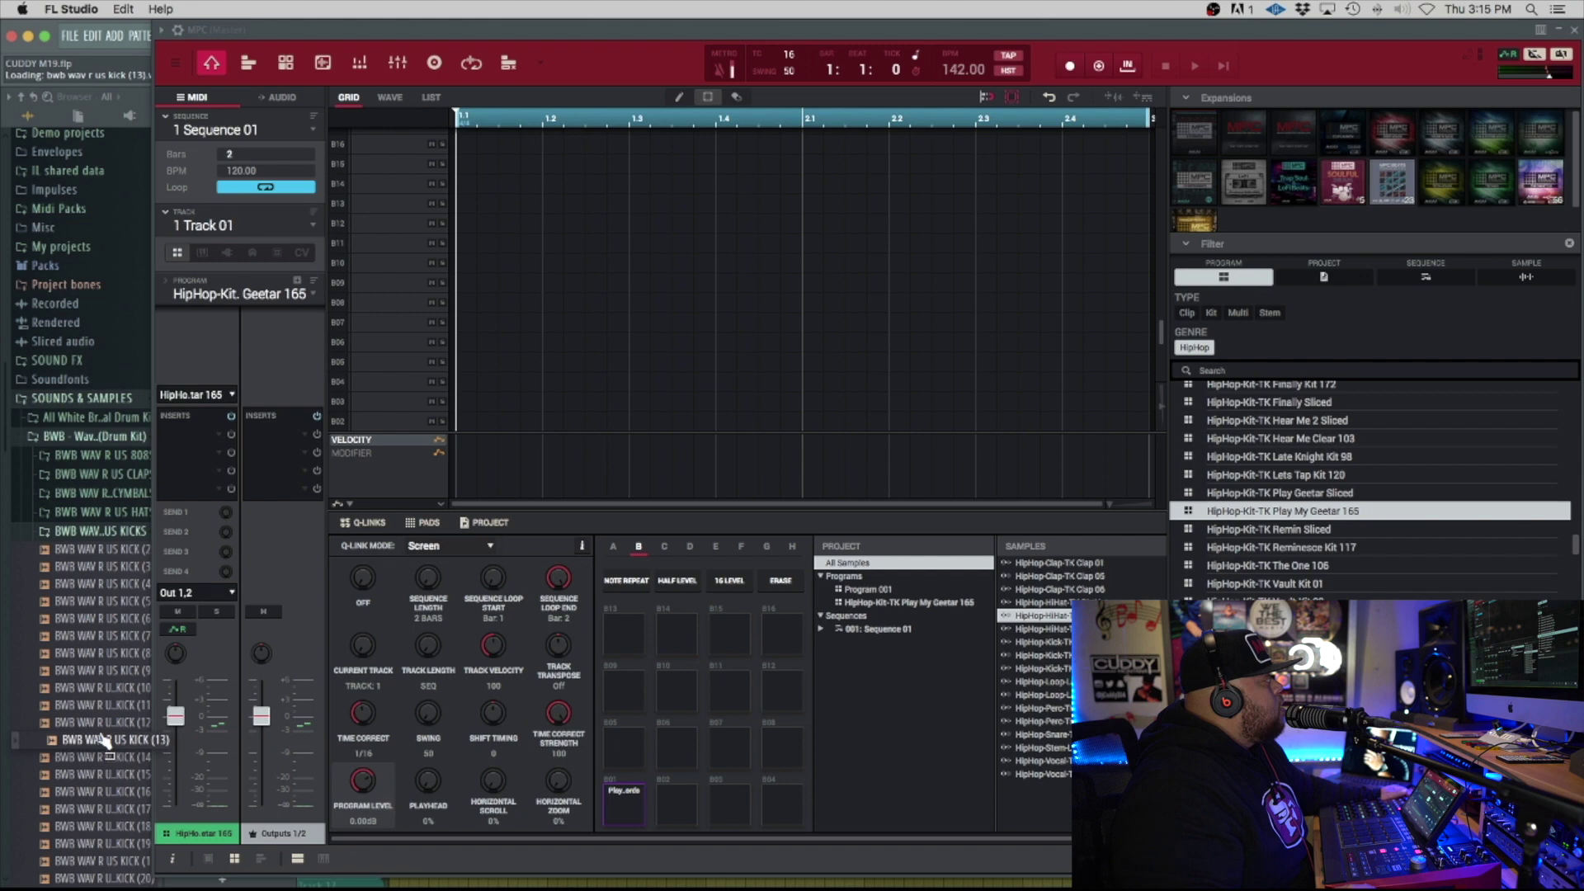
Step: Collapse the BWB drum kit and expand the BricksDaMane Kicks folder of the All White Bricks Official Drum Kit
{"action": "left_click", "coordinate": [103, 435]}
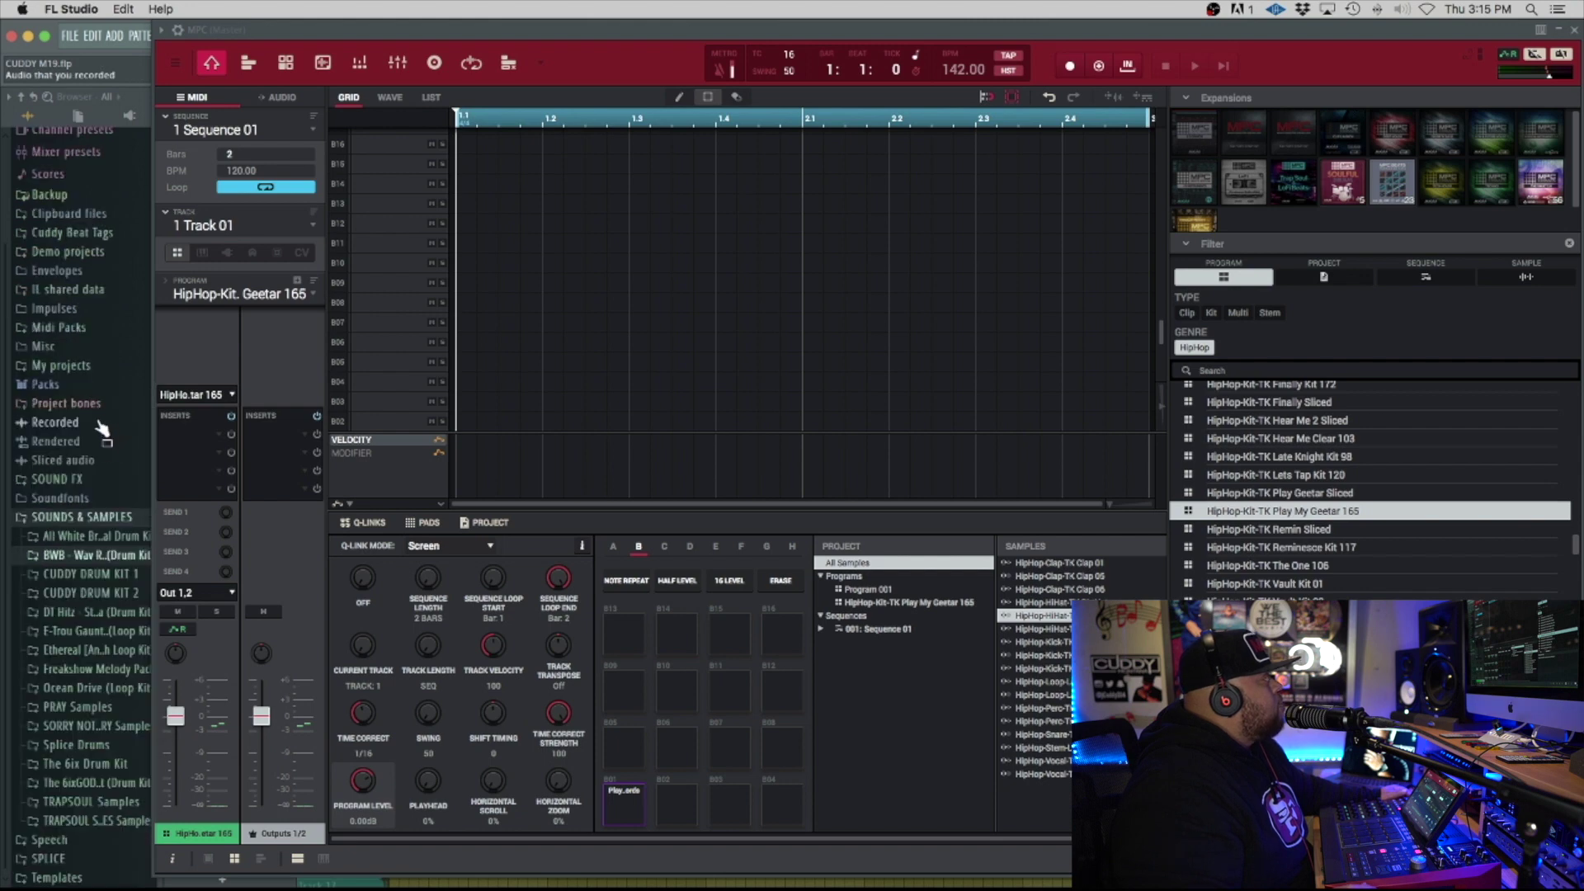
{"action": "left_click", "coordinate": [98, 535]}
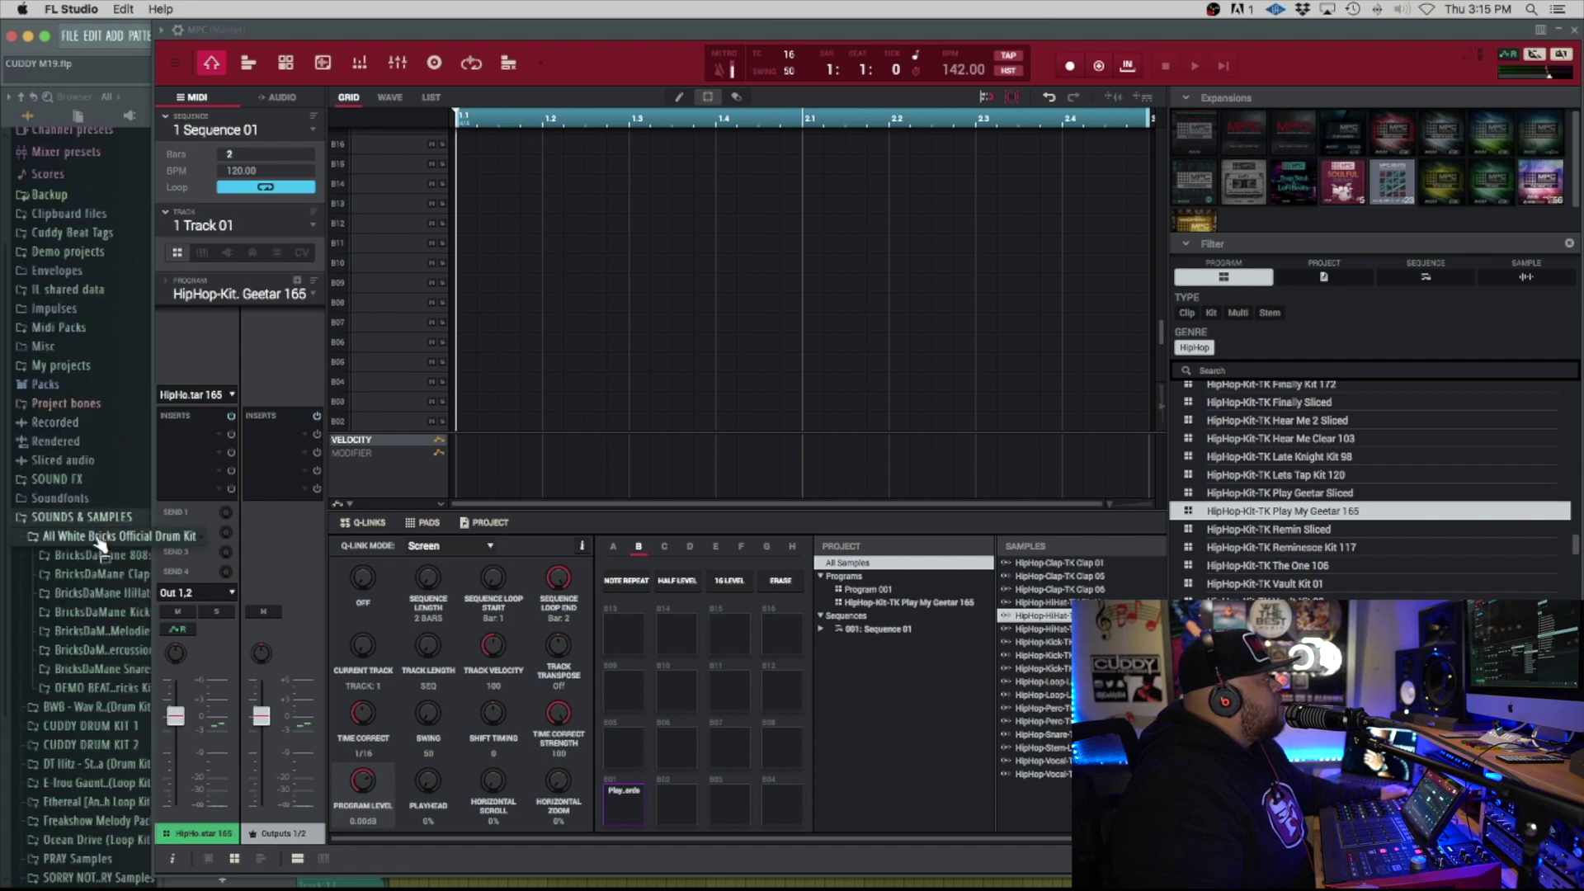
{"action": "left_click", "coordinate": [103, 613]}
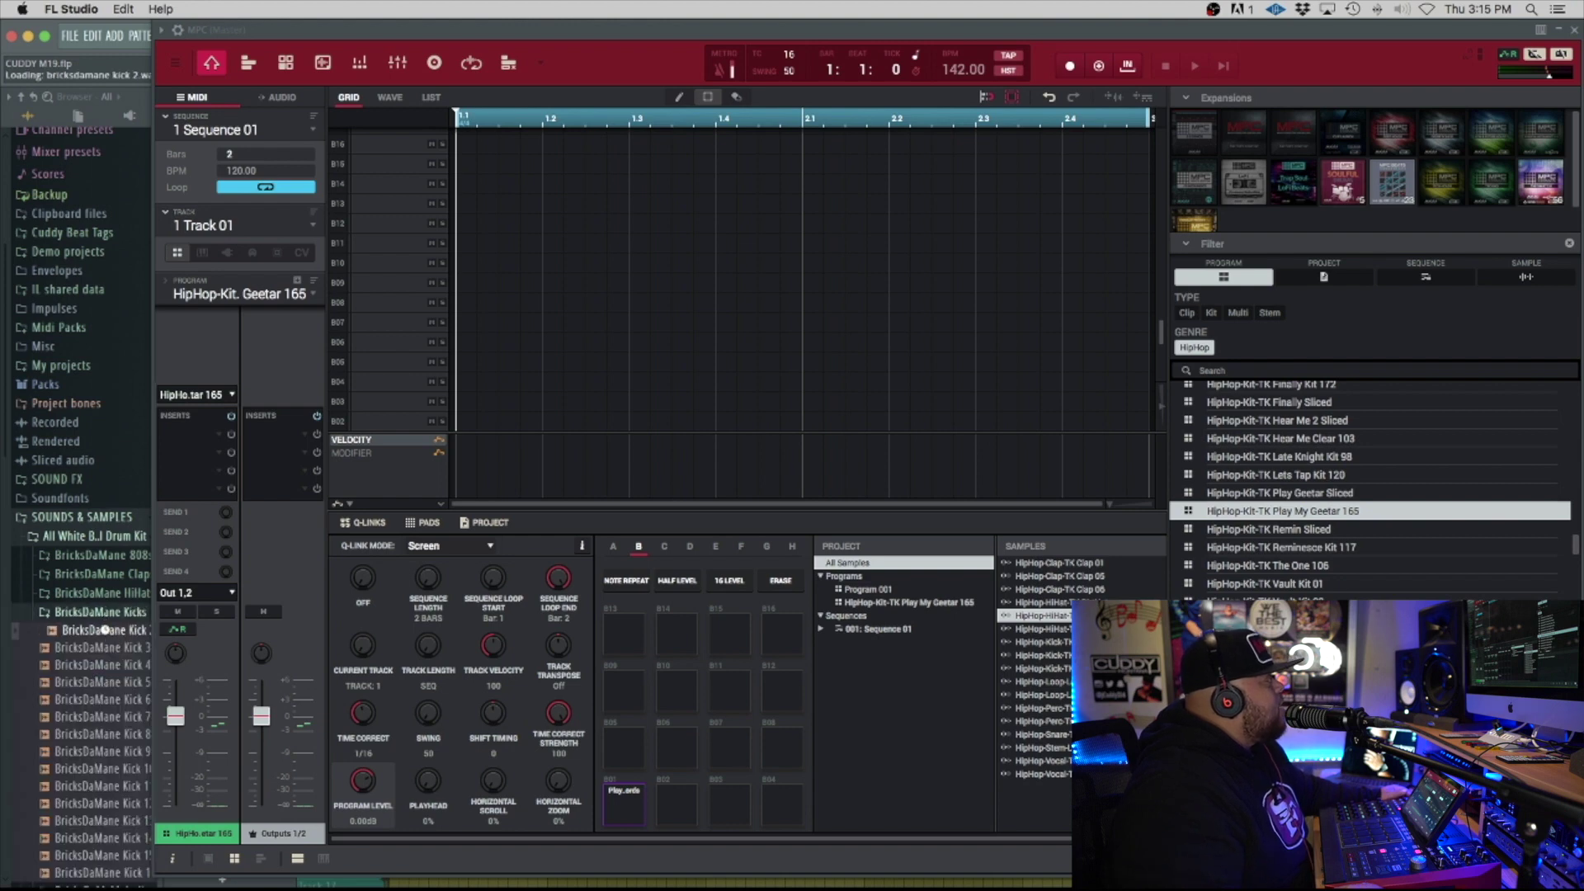
Step: Audition the BricksDaMane kicks between Kick 2 and Kick 8, and load BricksDaMane Kick 6 onto pad B01
{"action": "left_click", "coordinate": [105, 647]}
{"action": "left_click", "coordinate": [110, 682]}
{"action": "left_click", "coordinate": [117, 701]}
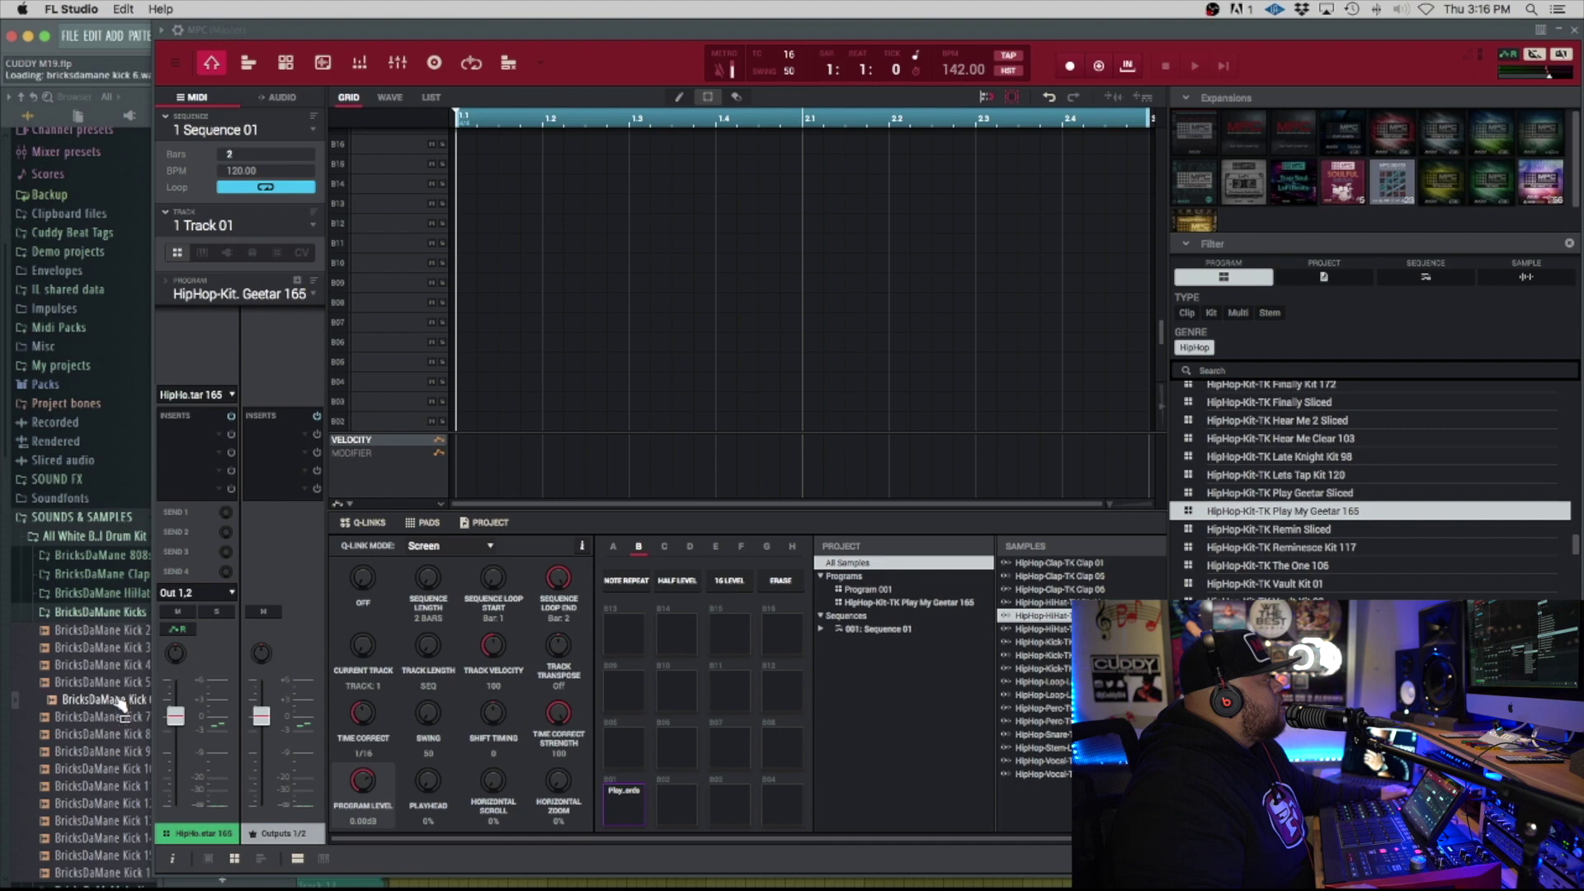
{"action": "left_click", "coordinate": [117, 713]}
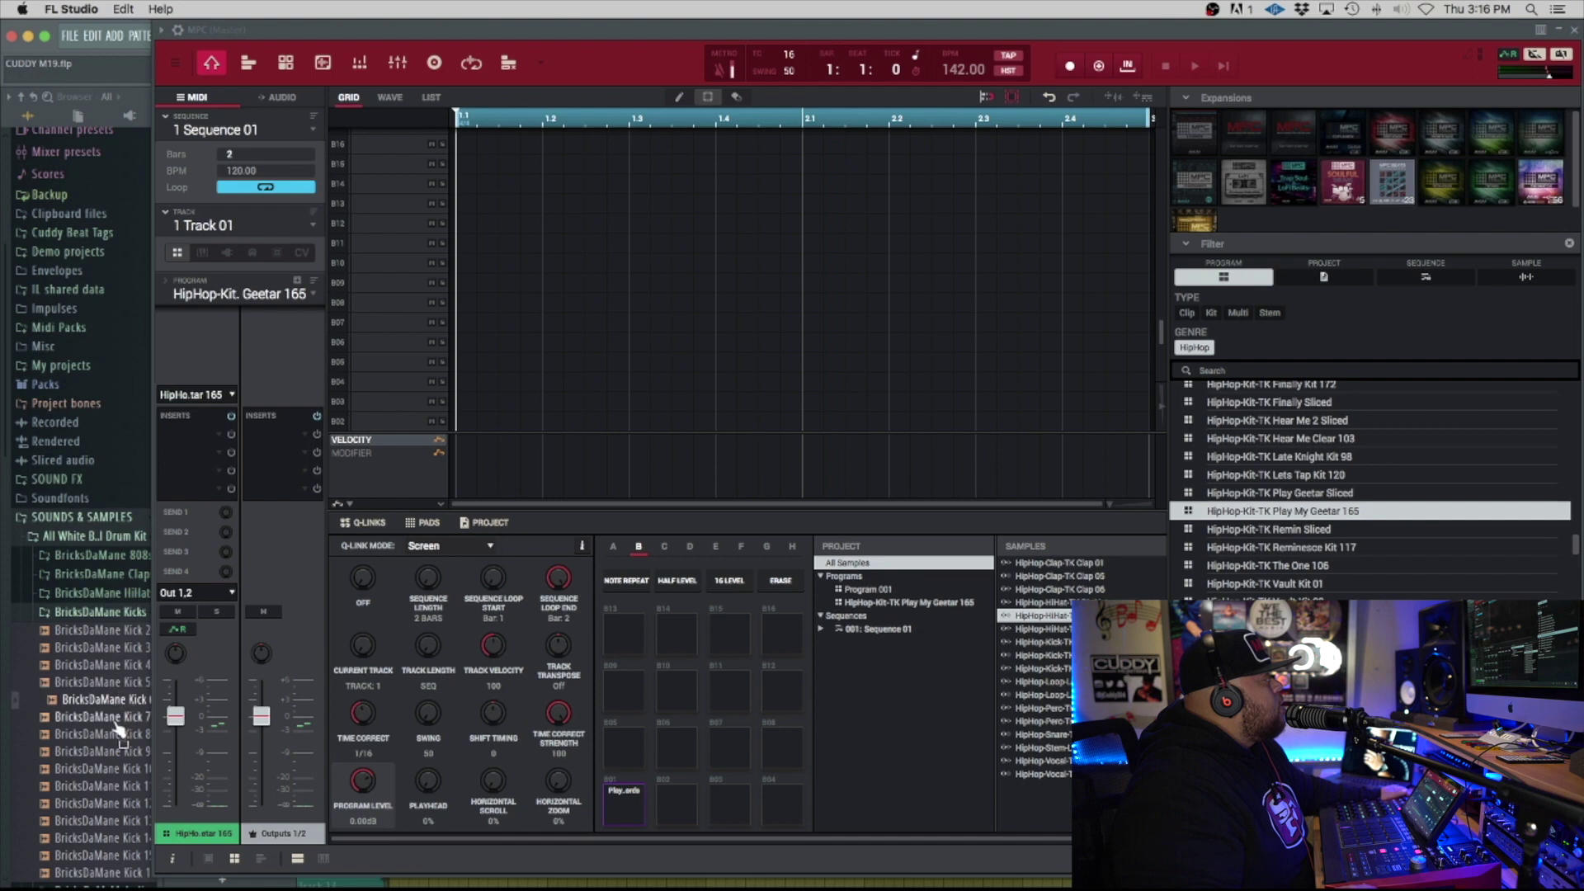
{"action": "left_click", "coordinate": [117, 729]}
{"action": "left_click", "coordinate": [118, 701]}
{"action": "left_click_drag", "start_coordinate": [120, 710], "coordinate": [630, 798]}
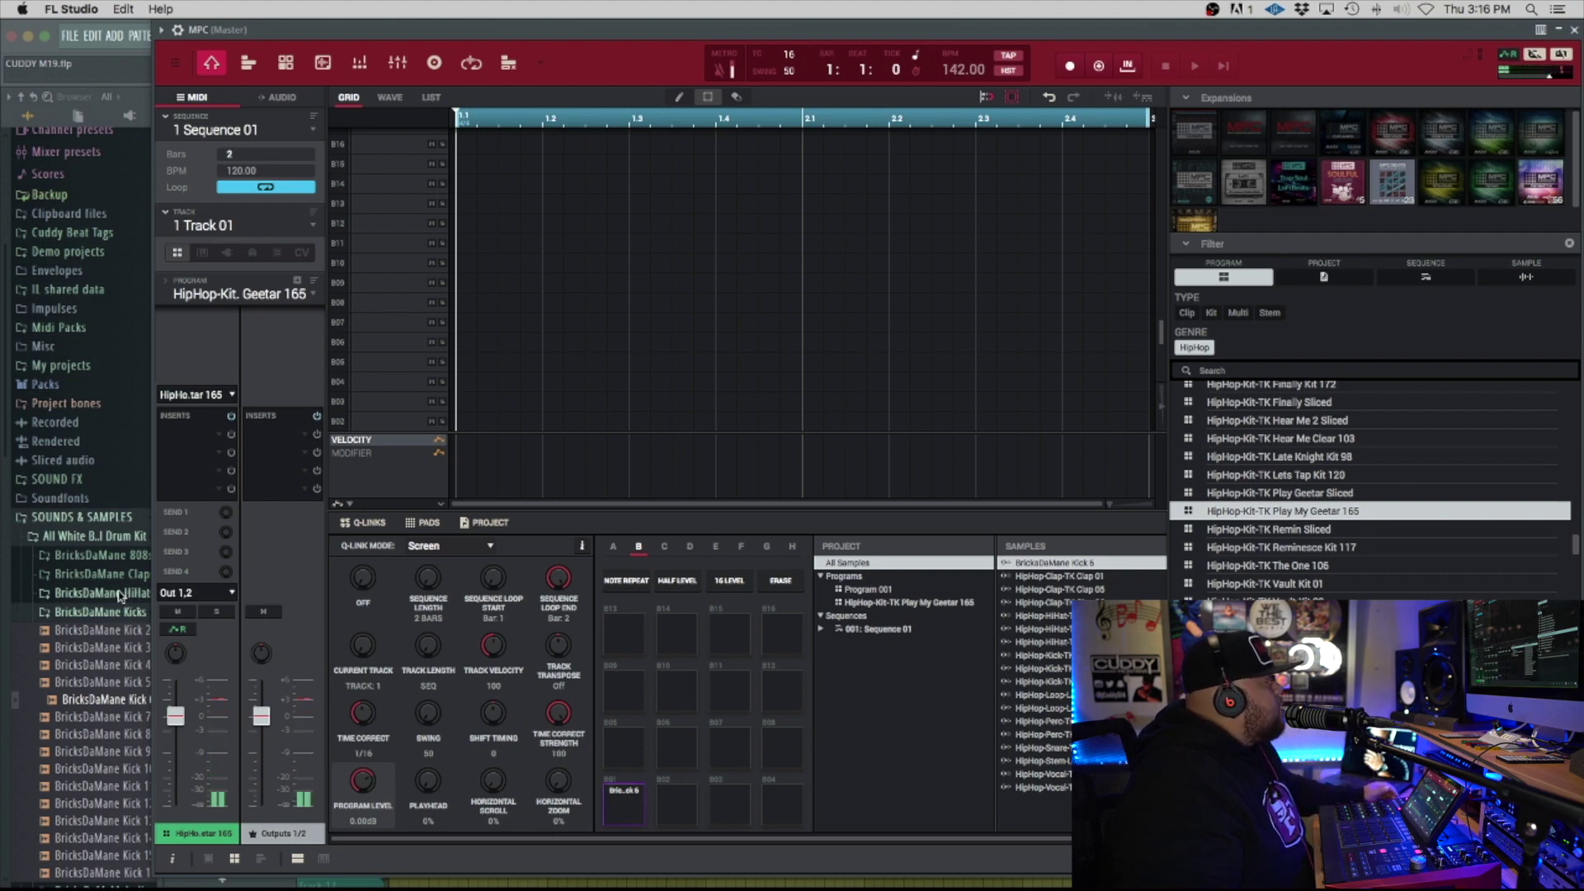
Step: Audition BricksDaMane Kick 5 and Kick 4, load Kick 4 onto pad B02, and play that pad
{"action": "left_click", "coordinate": [99, 683]}
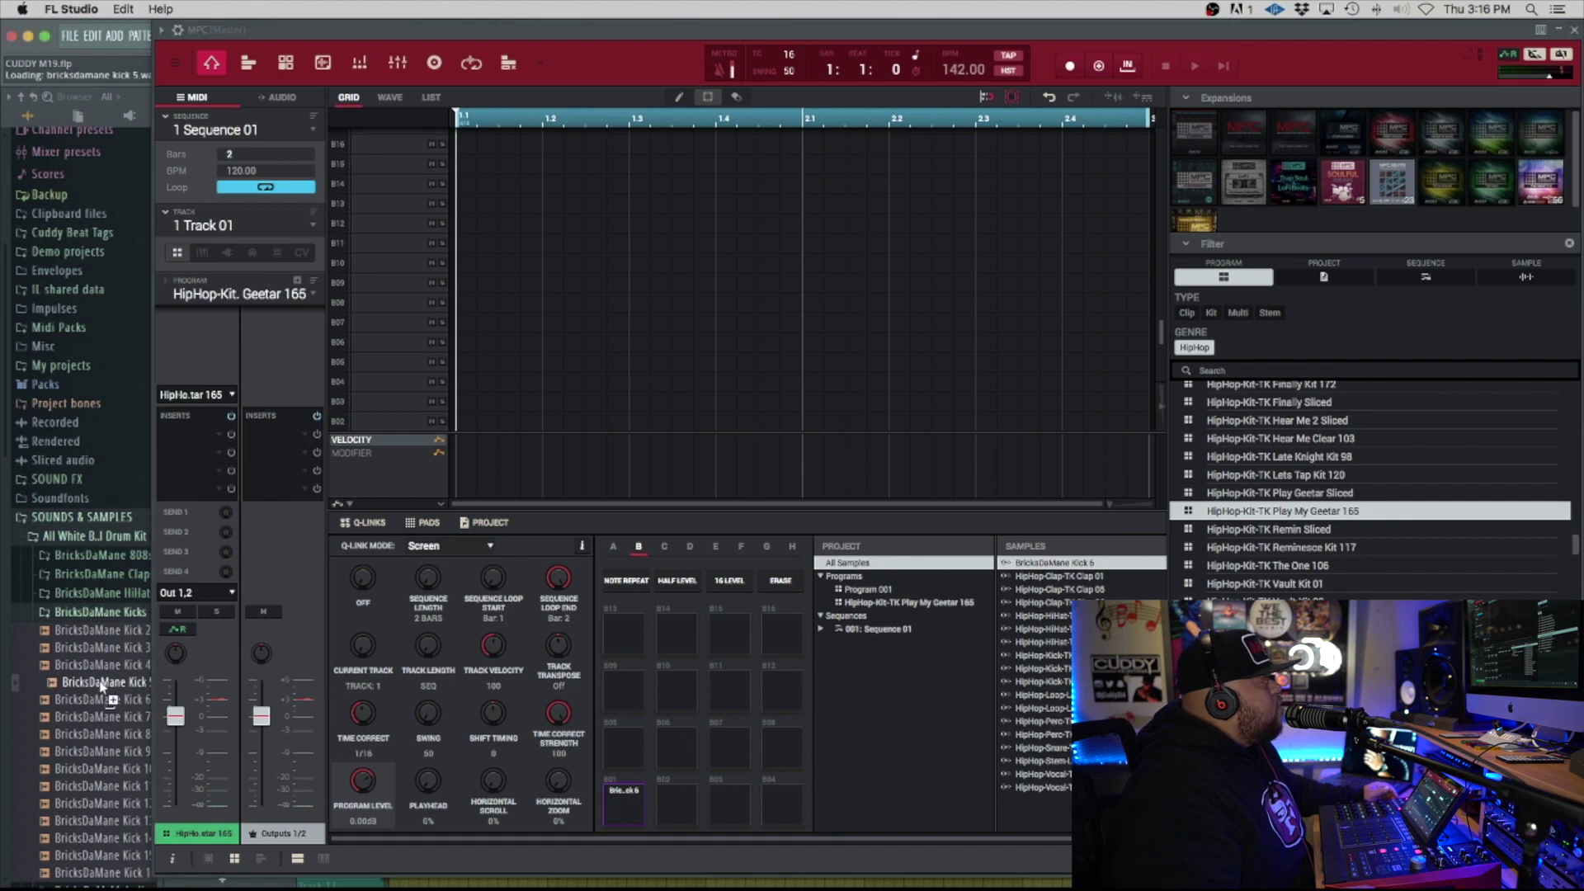
{"action": "left_click", "coordinate": [100, 666]}
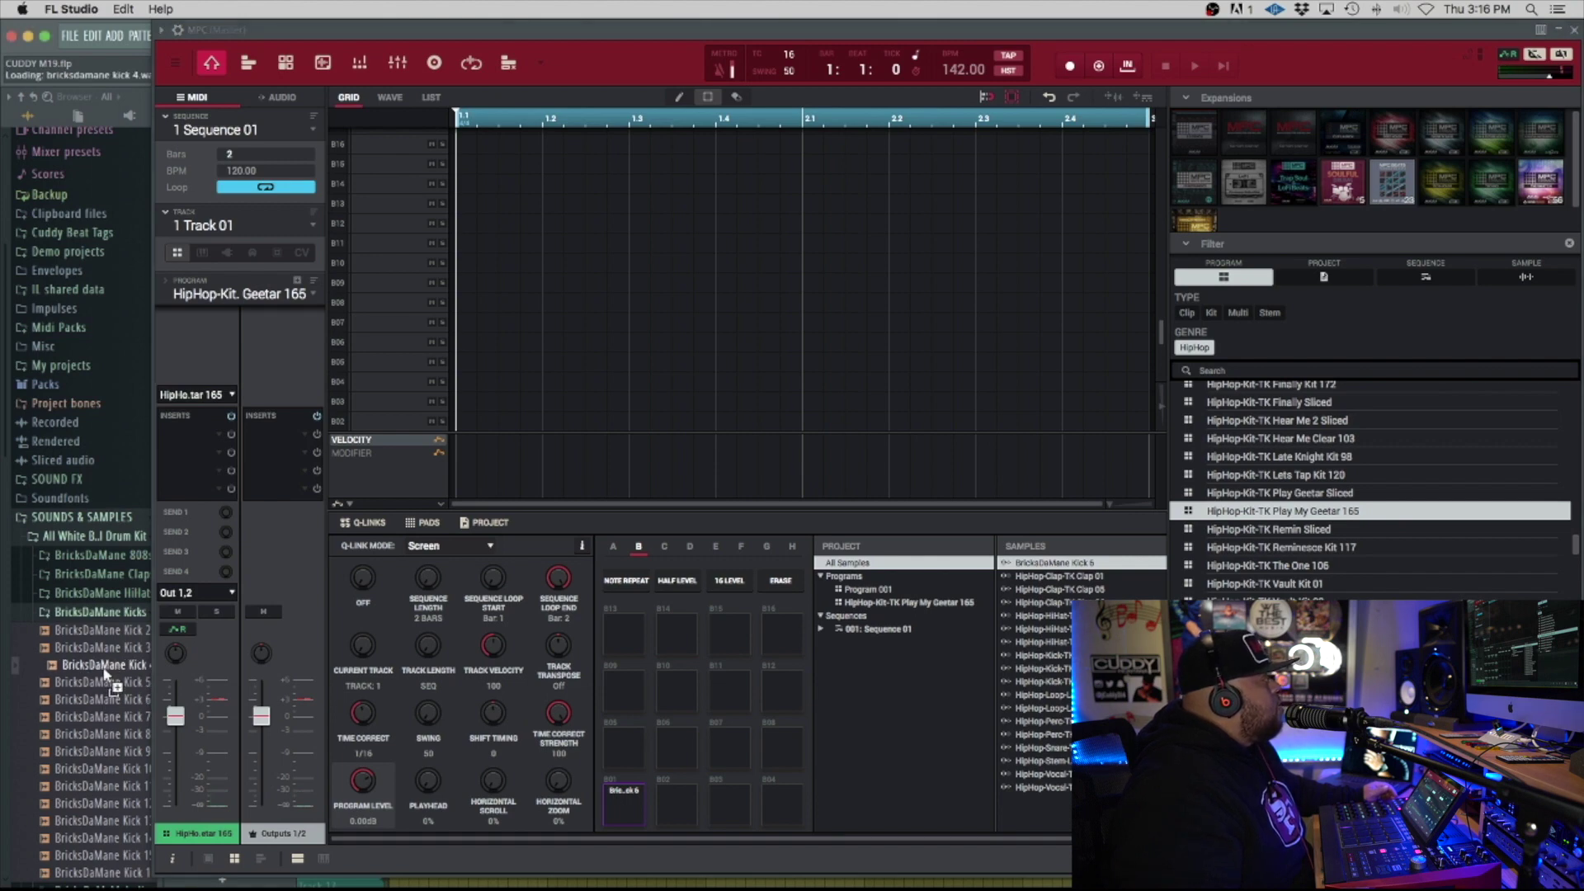
{"action": "left_click_drag", "start_coordinate": [110, 669], "coordinate": [683, 812]}
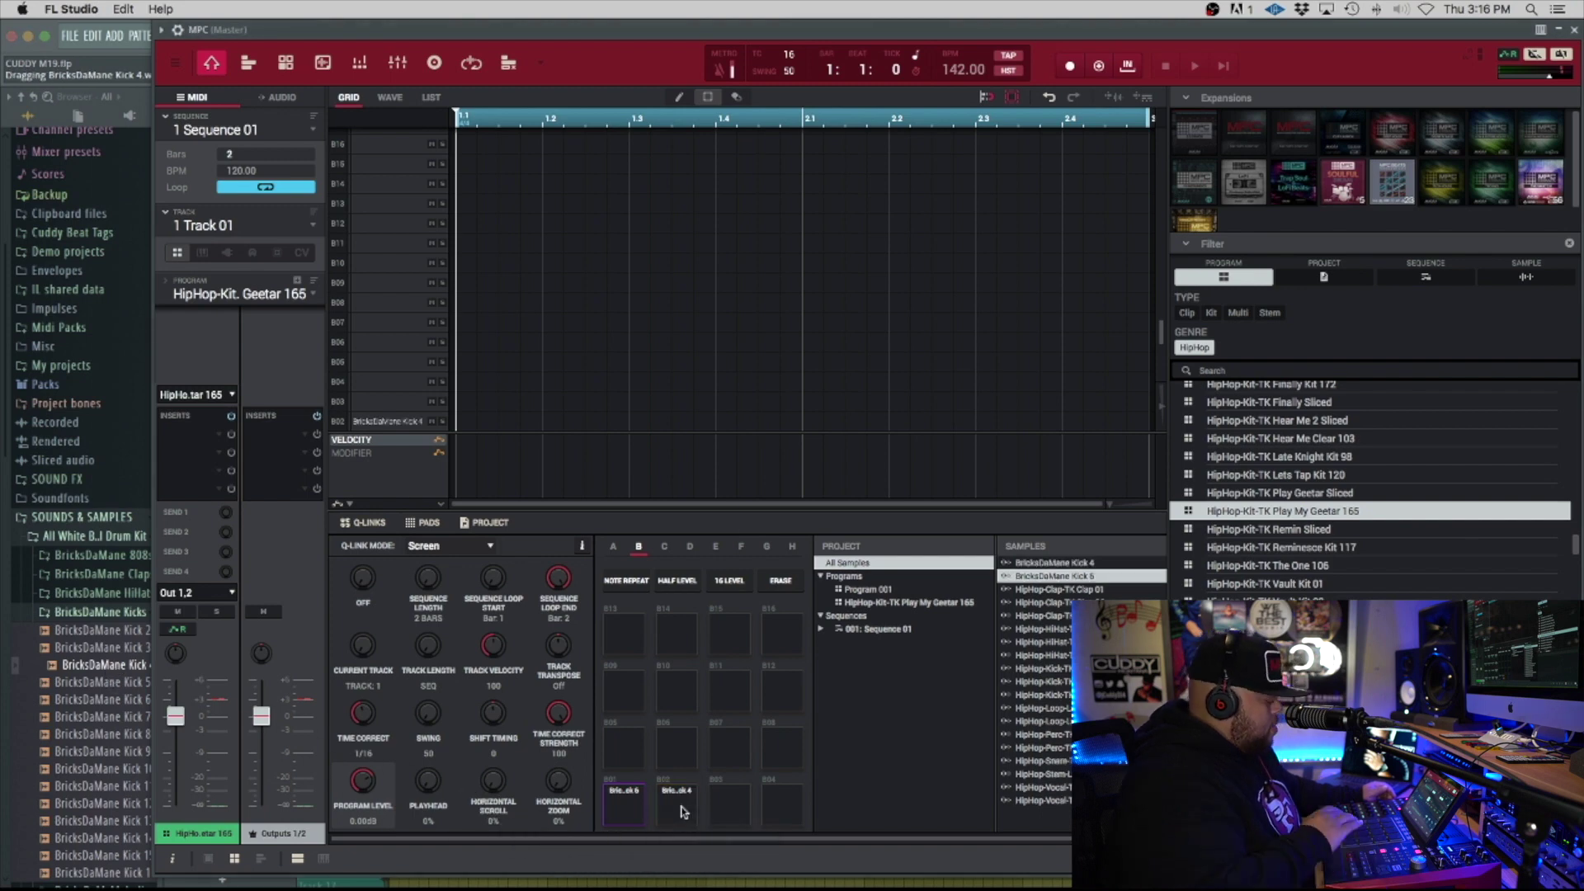
{"action": "left_click", "coordinate": [682, 811]}
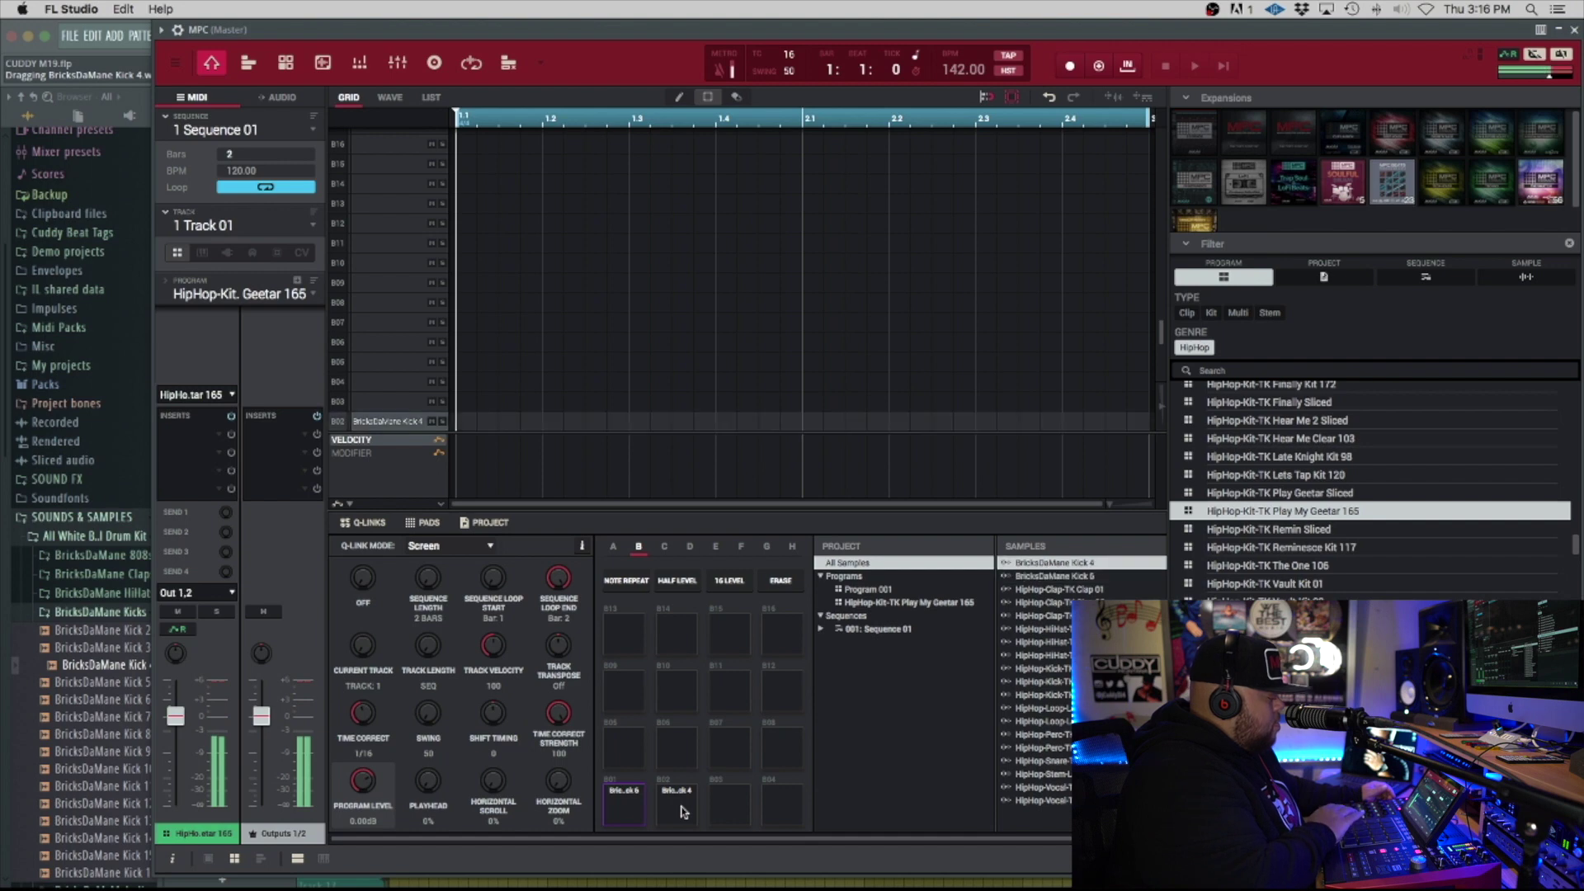
Step: Open the BricksDaMane claps folder, audition its claps, and load BricksDaMane Clap 2 onto pad B03
{"action": "left_click", "coordinate": [113, 574]}
{"action": "left_click_drag", "start_coordinate": [115, 592], "coordinate": [117, 621]}
{"action": "left_click", "coordinate": [124, 609]}
{"action": "left_click", "coordinate": [122, 593]}
{"action": "left_click_drag", "start_coordinate": [121, 592], "coordinate": [727, 810]}
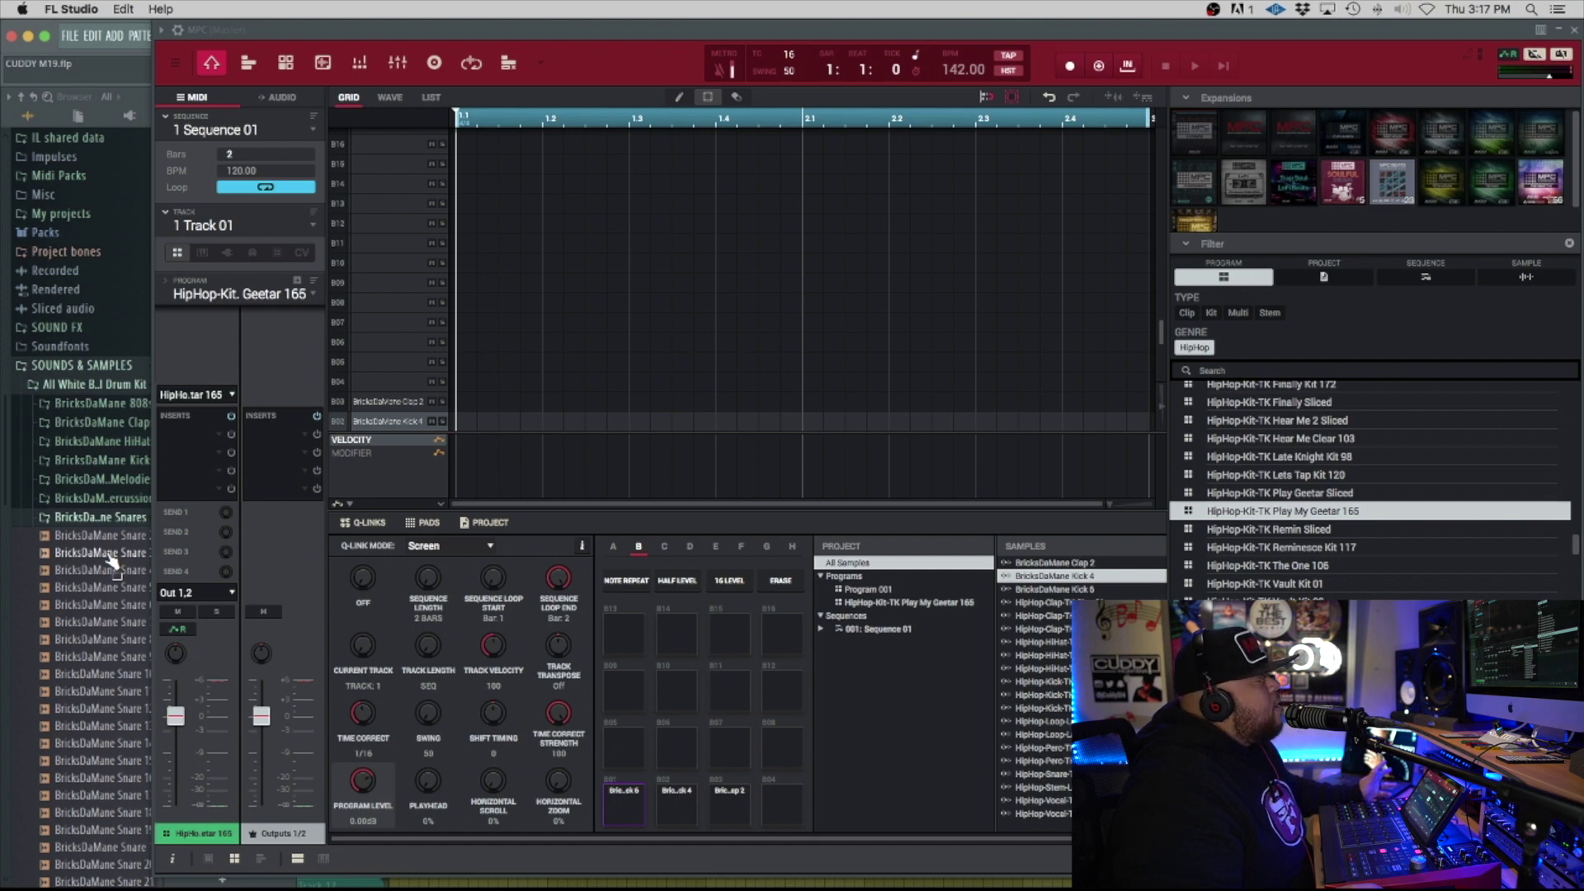
Step: Audition the BricksDaMane snares from the start of the Snares folder through Snare 13
{"action": "left_click", "coordinate": [108, 604]}
{"action": "left_click_drag", "start_coordinate": [109, 571], "coordinate": [114, 575]}
{"action": "left_click", "coordinate": [116, 554]}
{"action": "left_click", "coordinate": [123, 538]}
{"action": "left_click", "coordinate": [114, 640]}
{"action": "left_click", "coordinate": [116, 673]}
{"action": "left_click", "coordinate": [116, 708]}
{"action": "left_click", "coordinate": [115, 725]}
{"action": "left_click", "coordinate": [114, 727]}
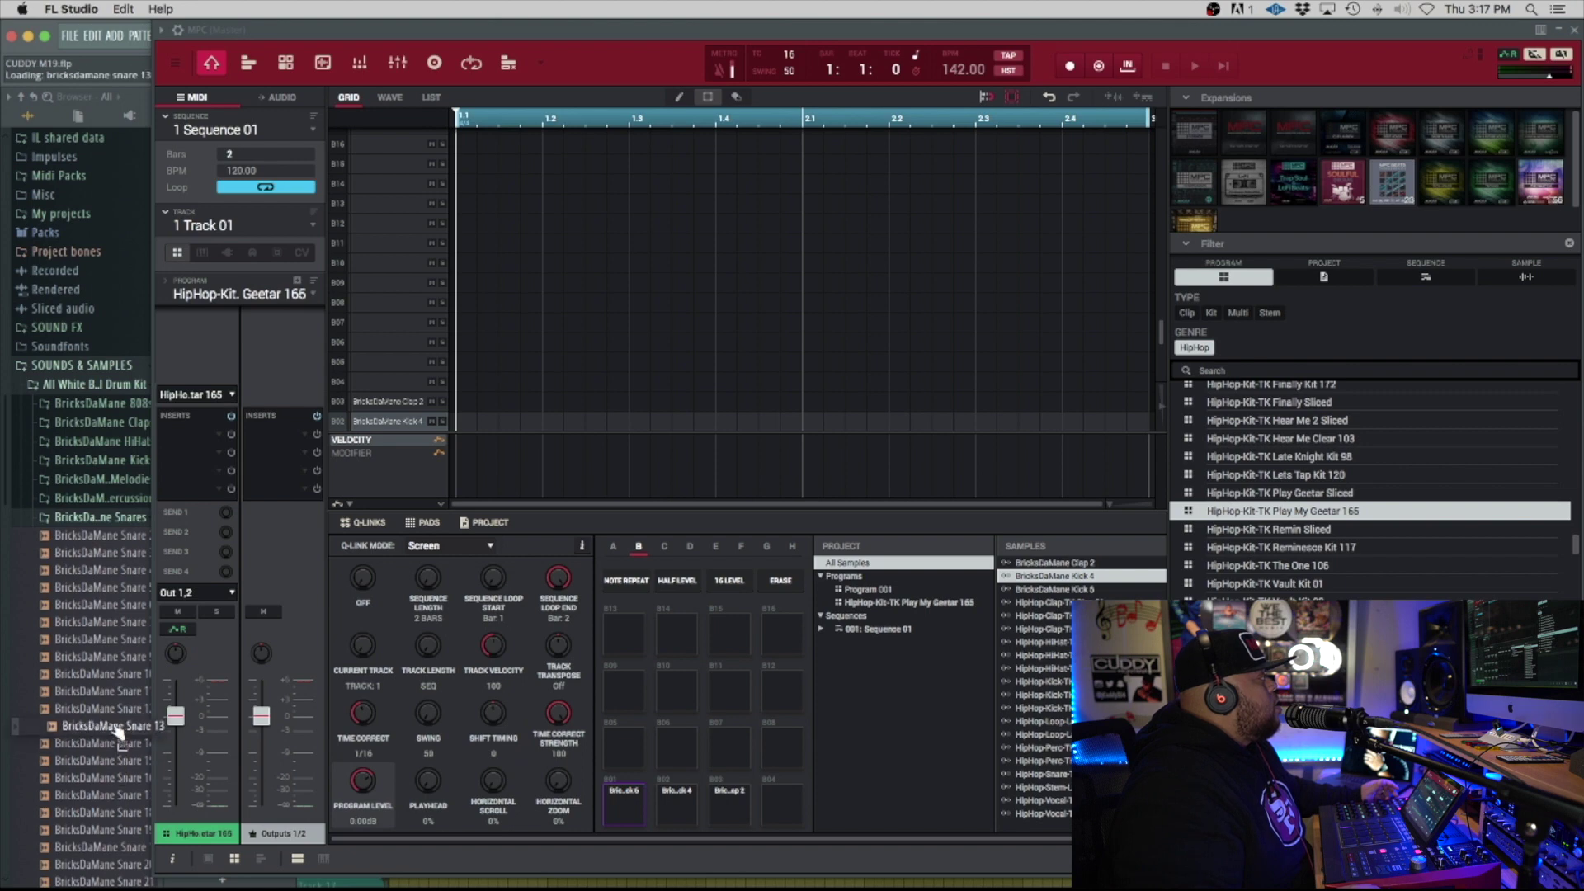
Step: Compare BricksDaMane Snare 11 through Snare 14 and load Snare 11 onto pad B07
{"action": "left_click", "coordinate": [116, 711]}
{"action": "left_click", "coordinate": [111, 726]}
{"action": "left_click", "coordinate": [116, 745]}
{"action": "left_click", "coordinate": [124, 691]}
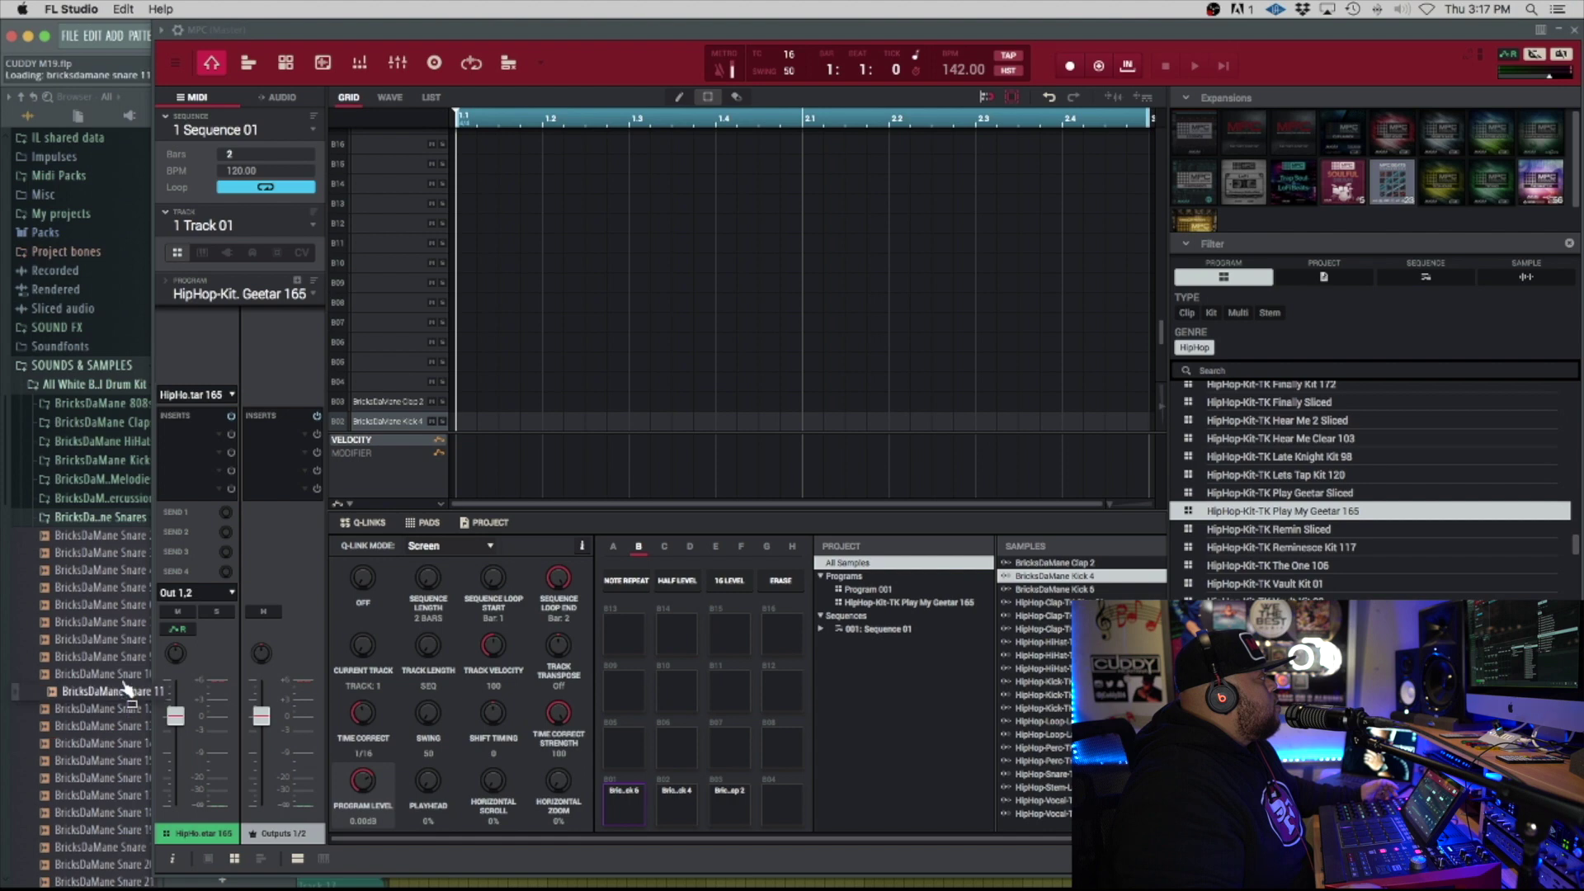
{"action": "left_click_drag", "start_coordinate": [123, 693], "coordinate": [726, 753]}
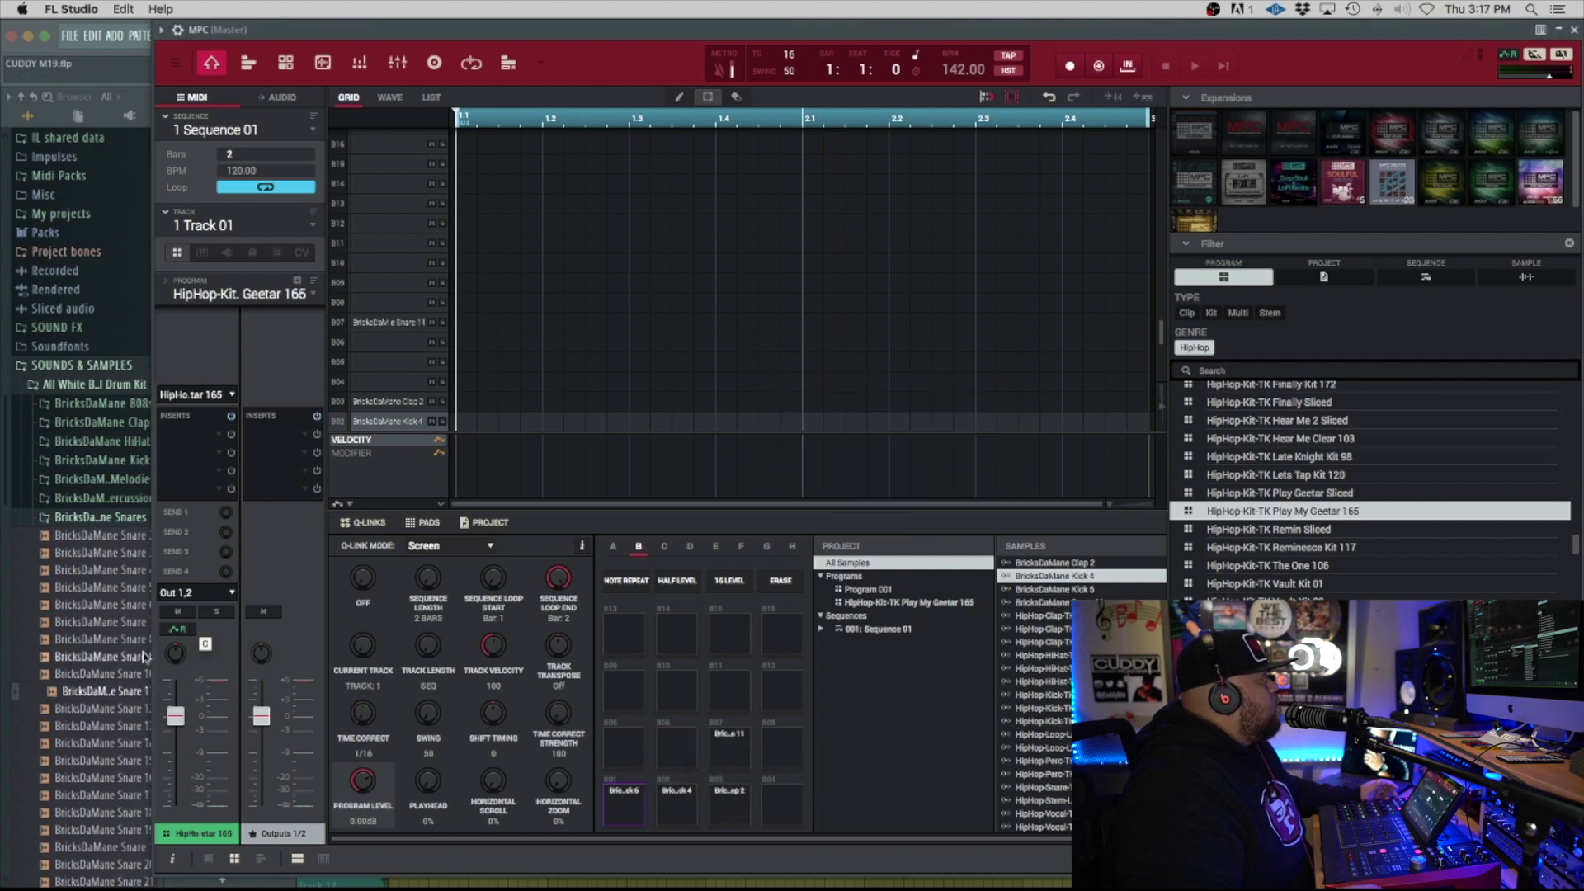
Step: Audition further BricksDaMane snares from Snare 12 to the end of the folder, including Snare 2 again
{"action": "left_click", "coordinate": [115, 742]}
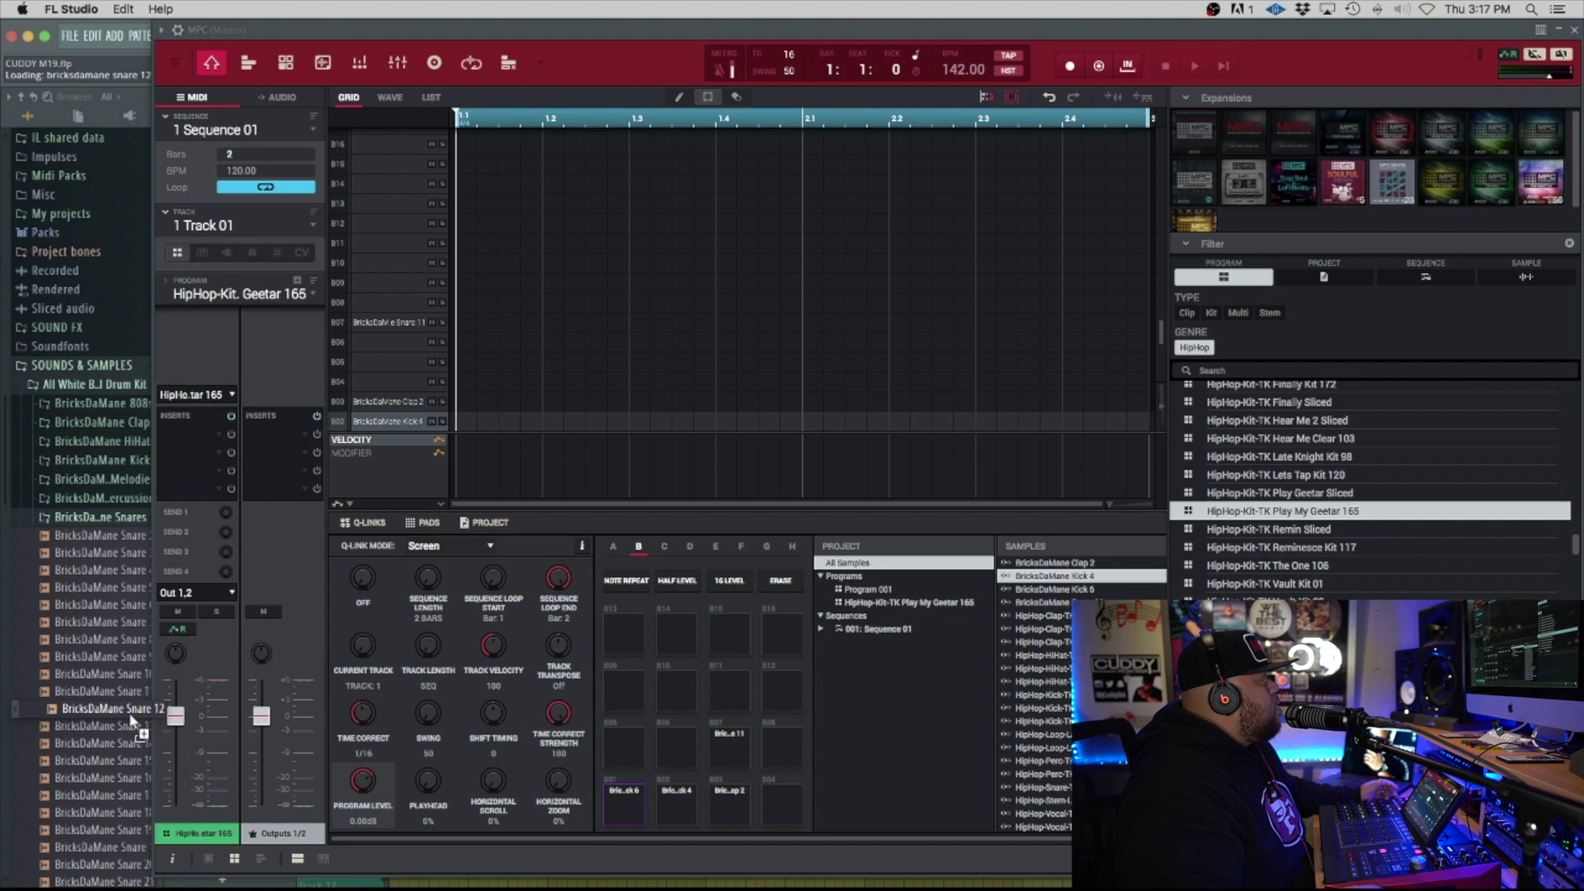
{"action": "left_click", "coordinate": [117, 793]}
{"action": "left_click", "coordinate": [116, 812]}
{"action": "left_click", "coordinate": [116, 830]}
{"action": "left_click", "coordinate": [116, 847]}
{"action": "scroll", "coordinate": [114, 834], "scroll_direction": "down", "scroll_amount": 3}
{"action": "left_click", "coordinate": [107, 411]}
{"action": "left_click", "coordinate": [106, 407]}
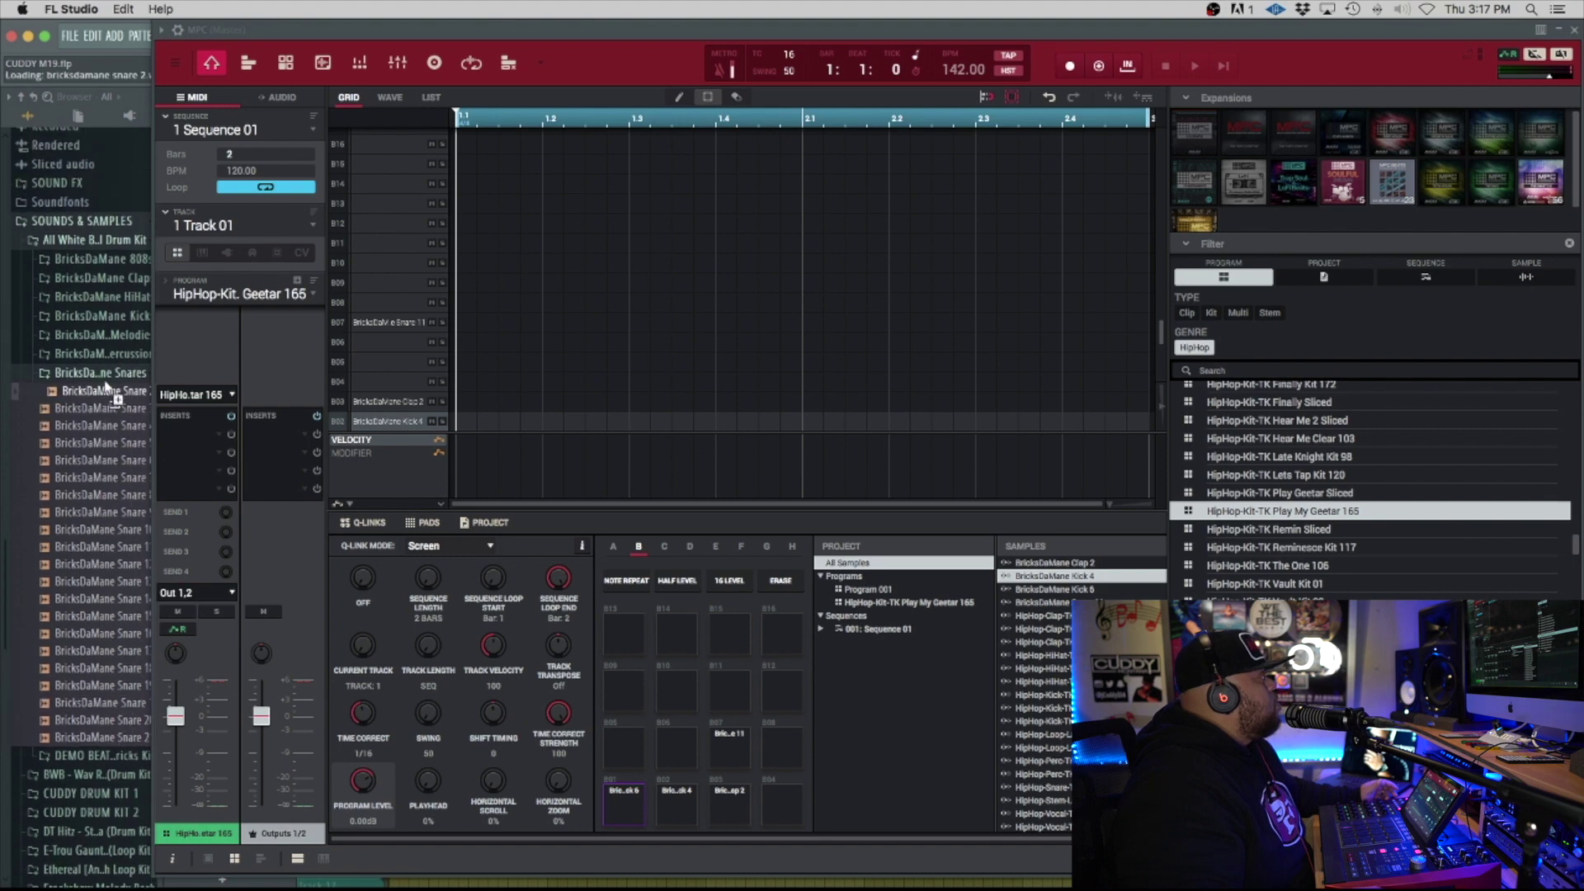
Step: Collapse the All White Bricks drum kit and expand the BWB WAV R US SNARES folder with the kicks folder closed
{"action": "left_click", "coordinate": [106, 239]}
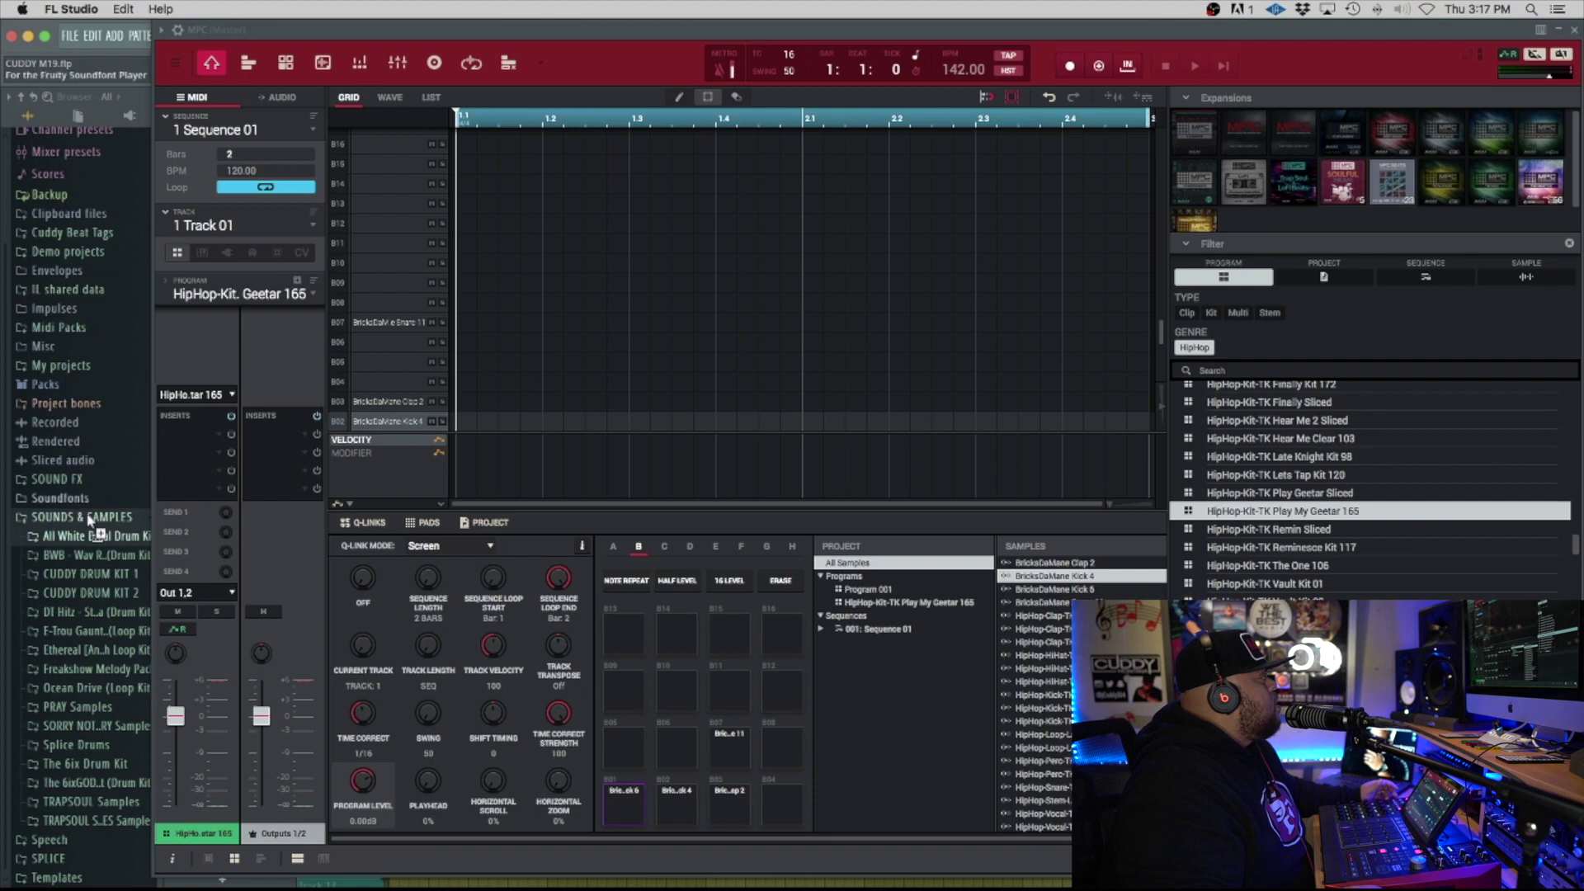
{"action": "left_click", "coordinate": [87, 554]}
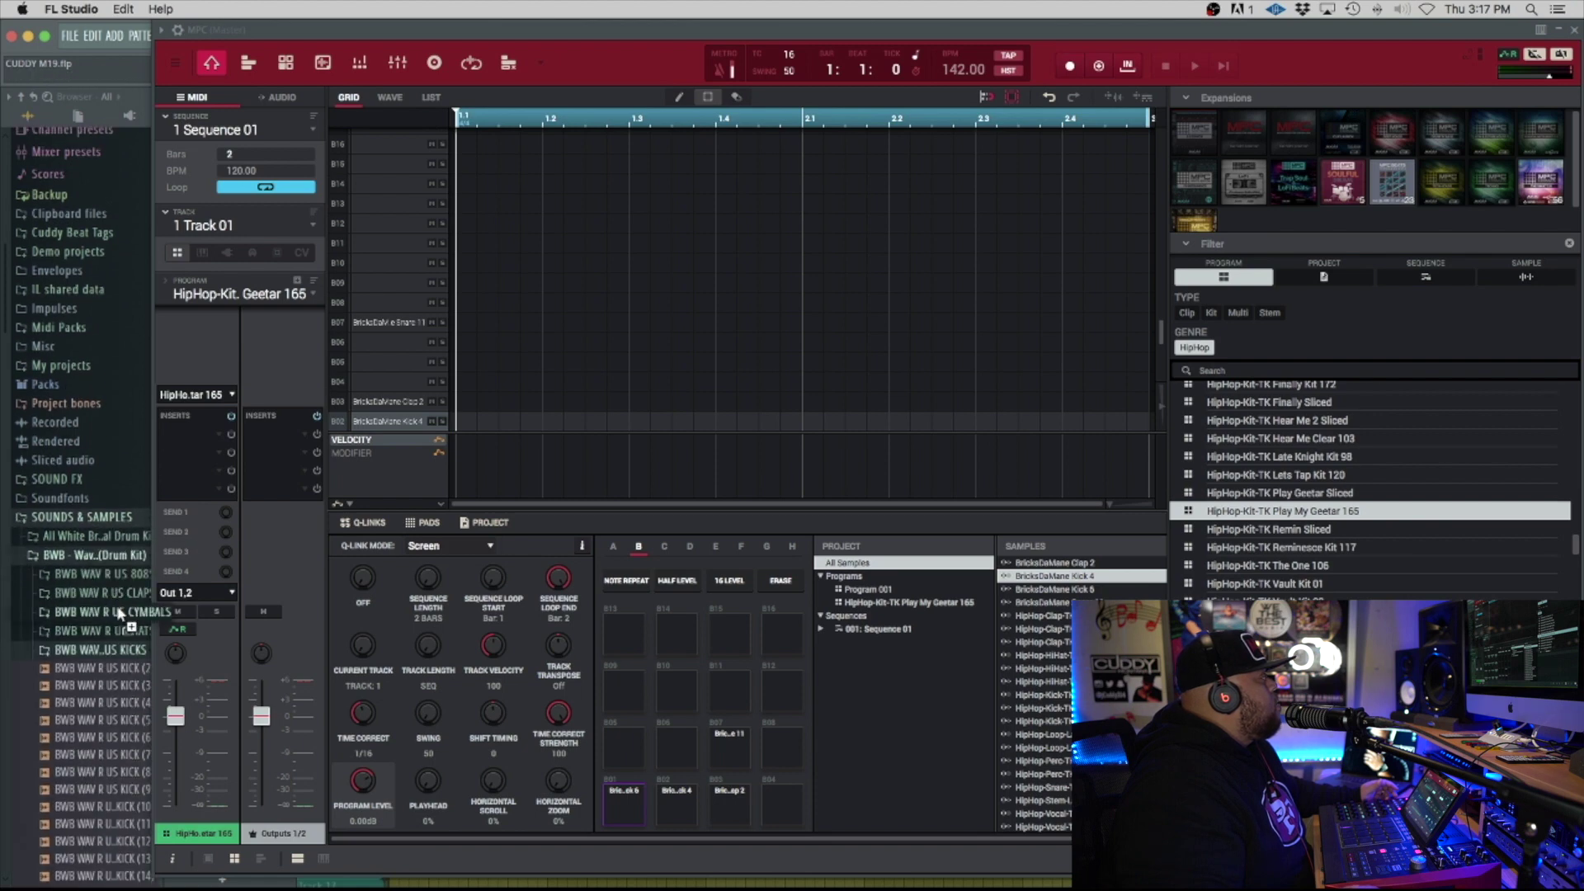
{"action": "left_click", "coordinate": [99, 649]}
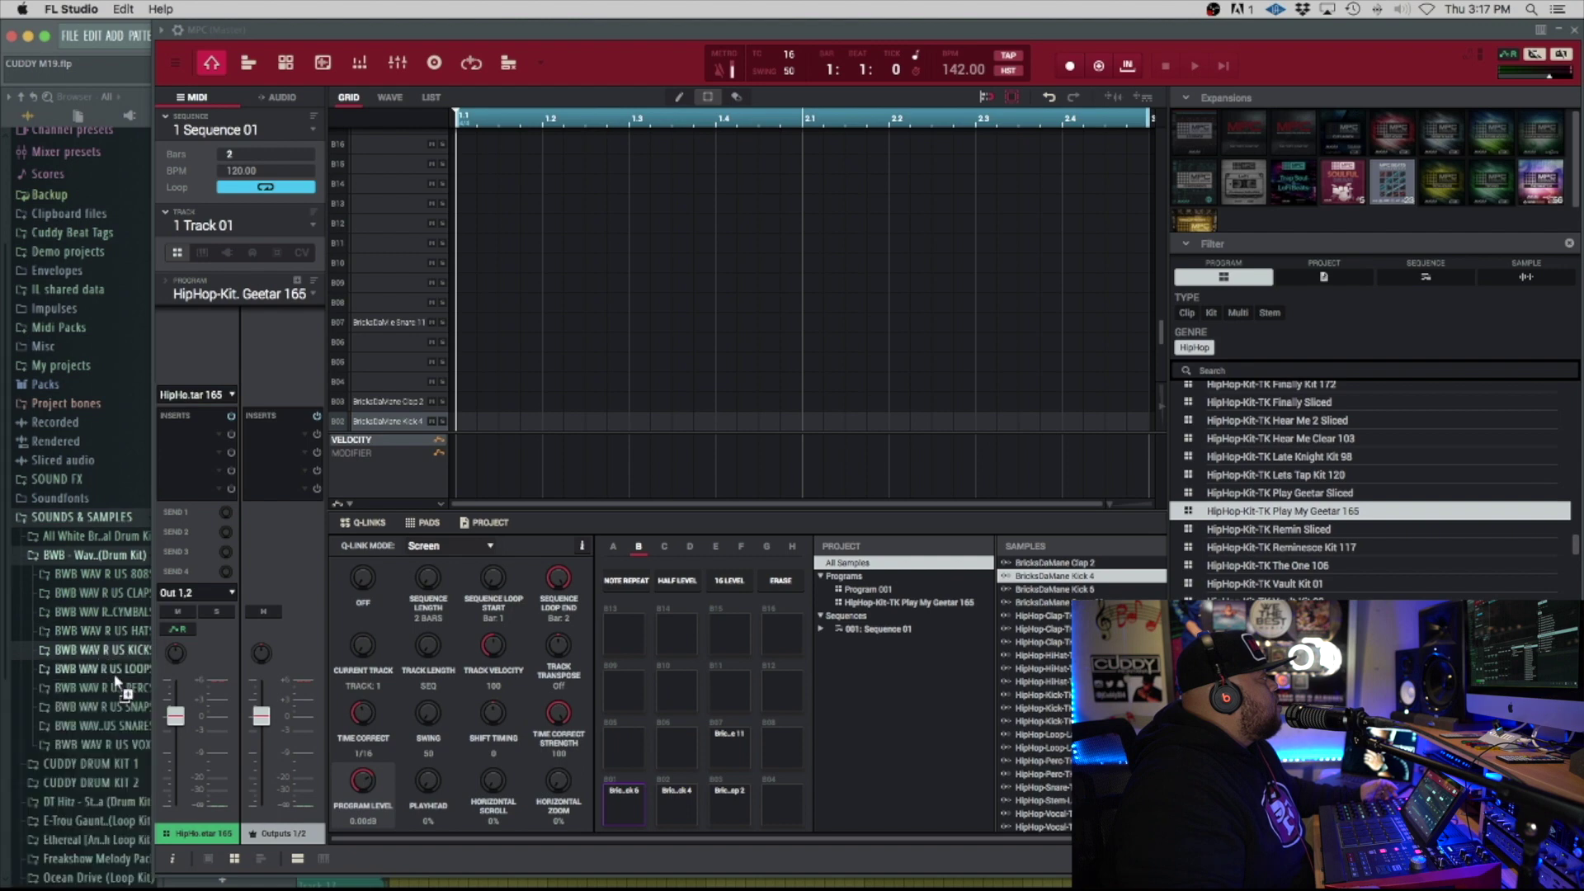
{"action": "left_click", "coordinate": [121, 724]}
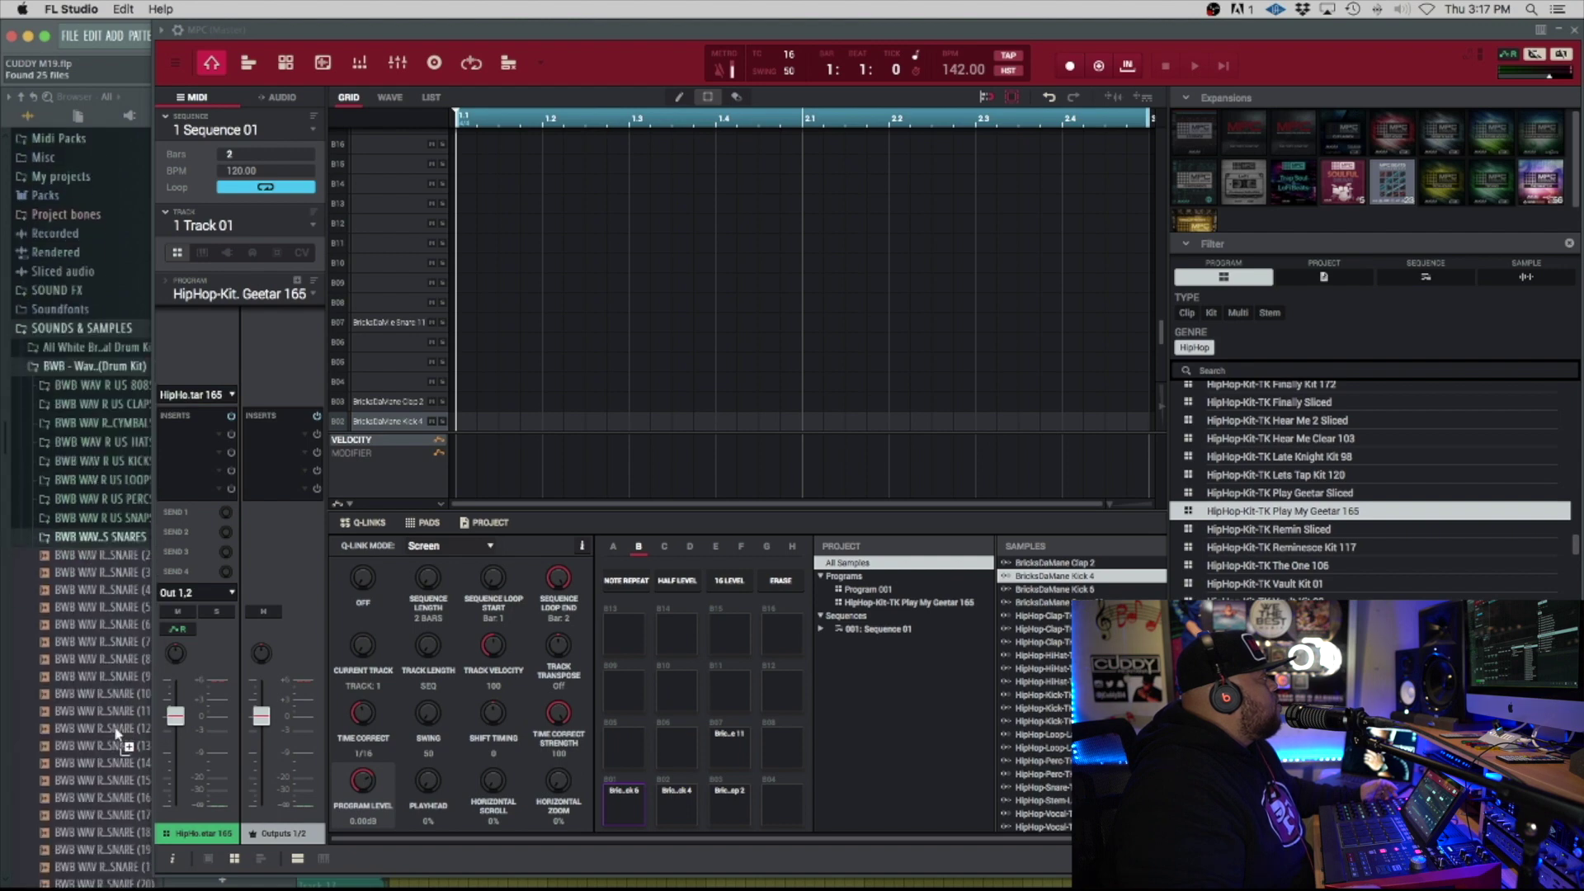
Step: Audition several BWB WAV R US snares and load SNARE (3) onto pad B04
{"action": "left_click", "coordinate": [118, 658]}
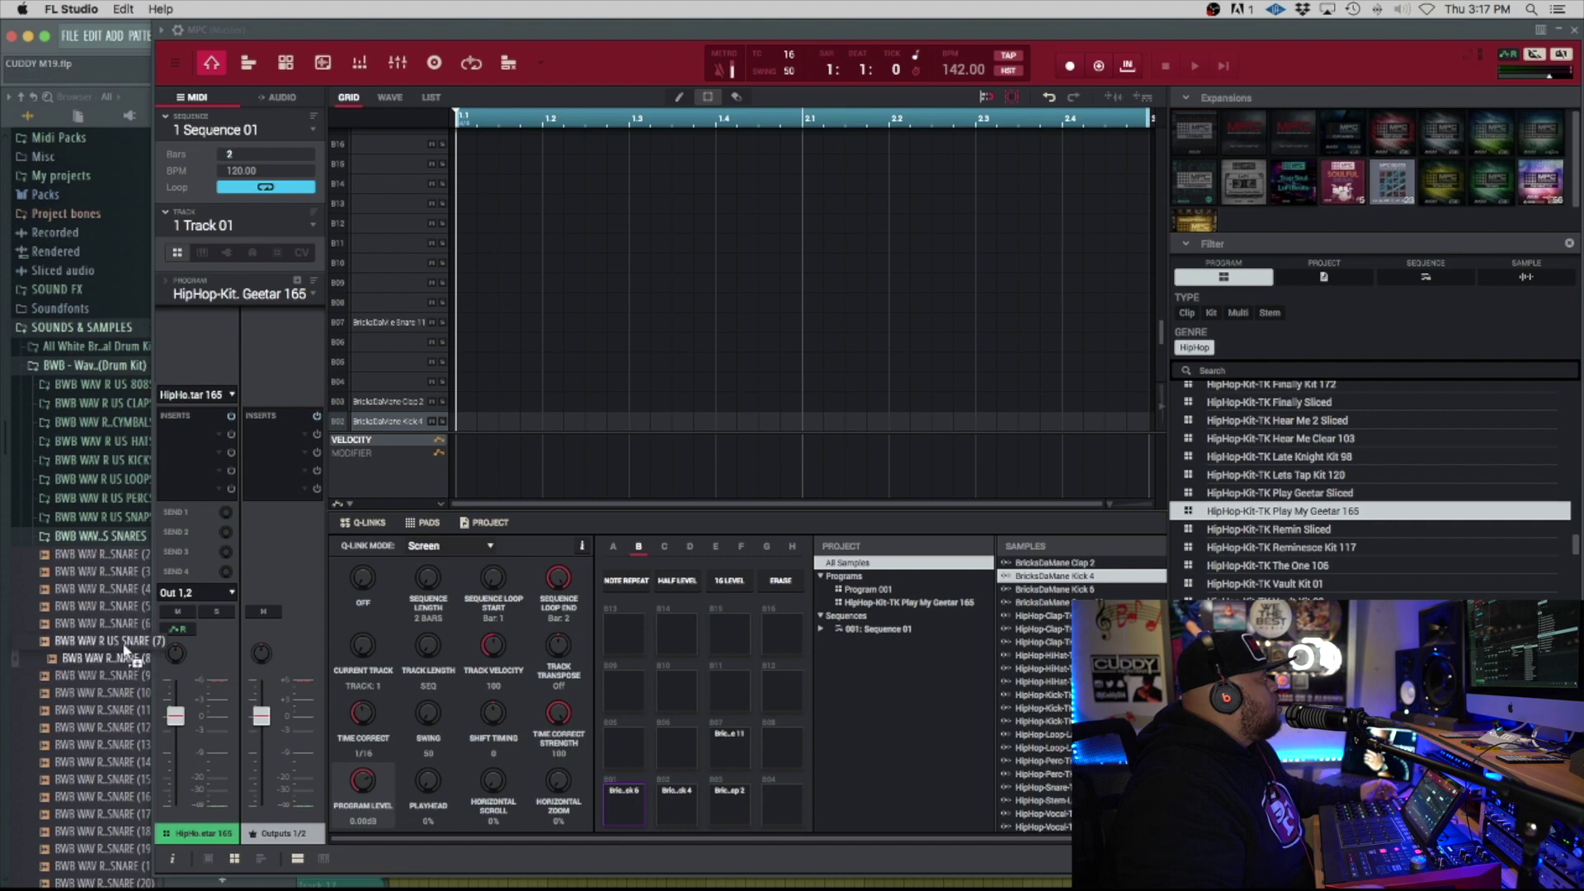
{"action": "left_click", "coordinate": [121, 624]}
{"action": "left_click", "coordinate": [123, 559]}
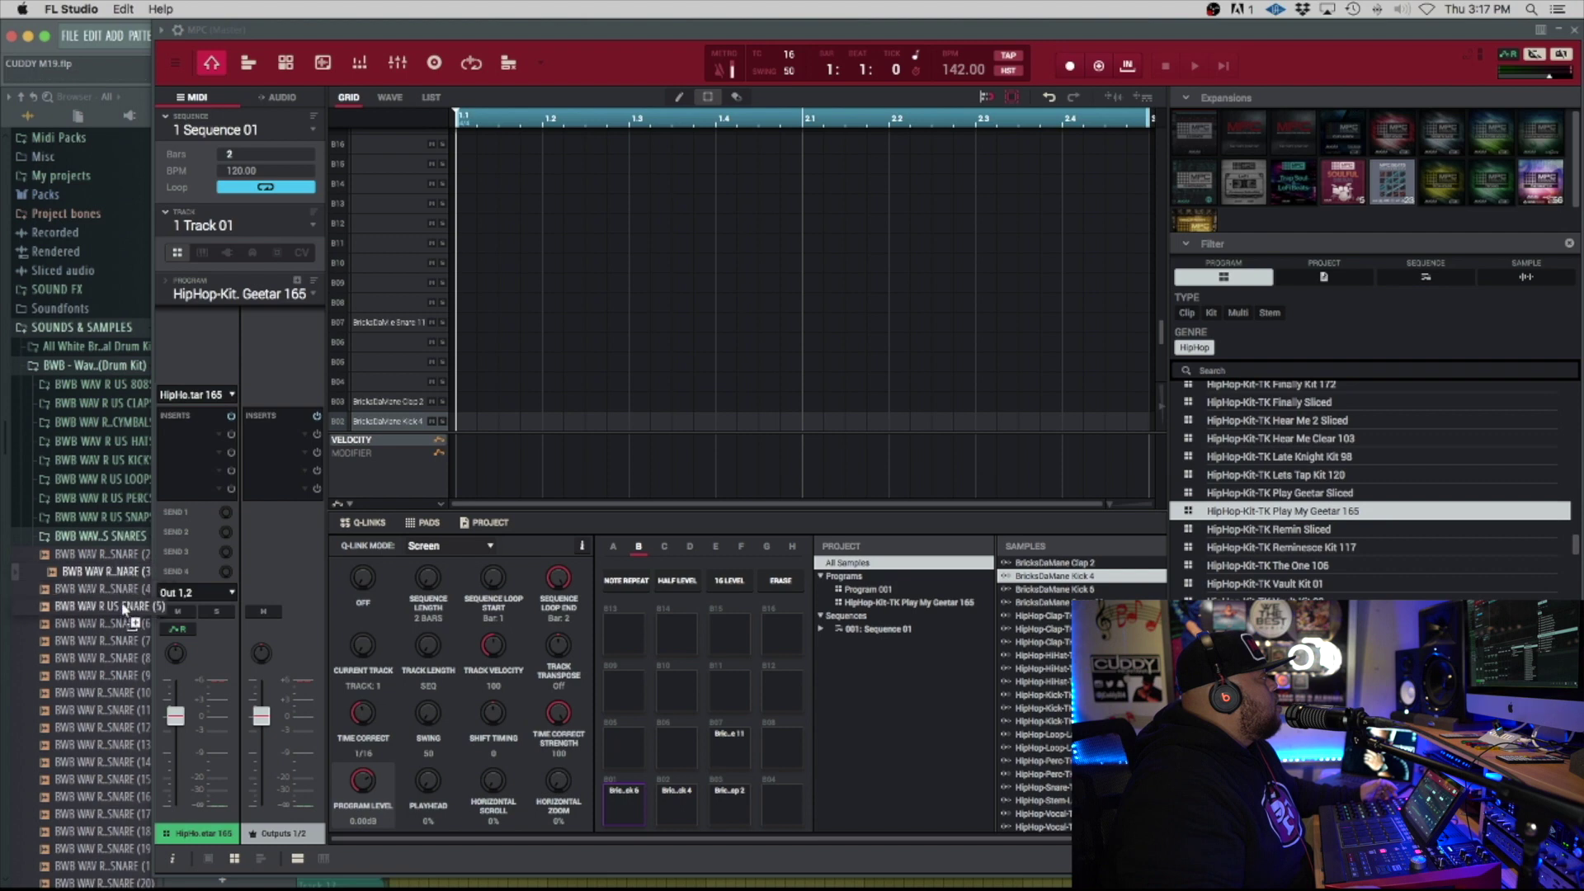
{"action": "left_click", "coordinate": [123, 577]}
{"action": "left_click_drag", "start_coordinate": [122, 576], "coordinate": [782, 812]}
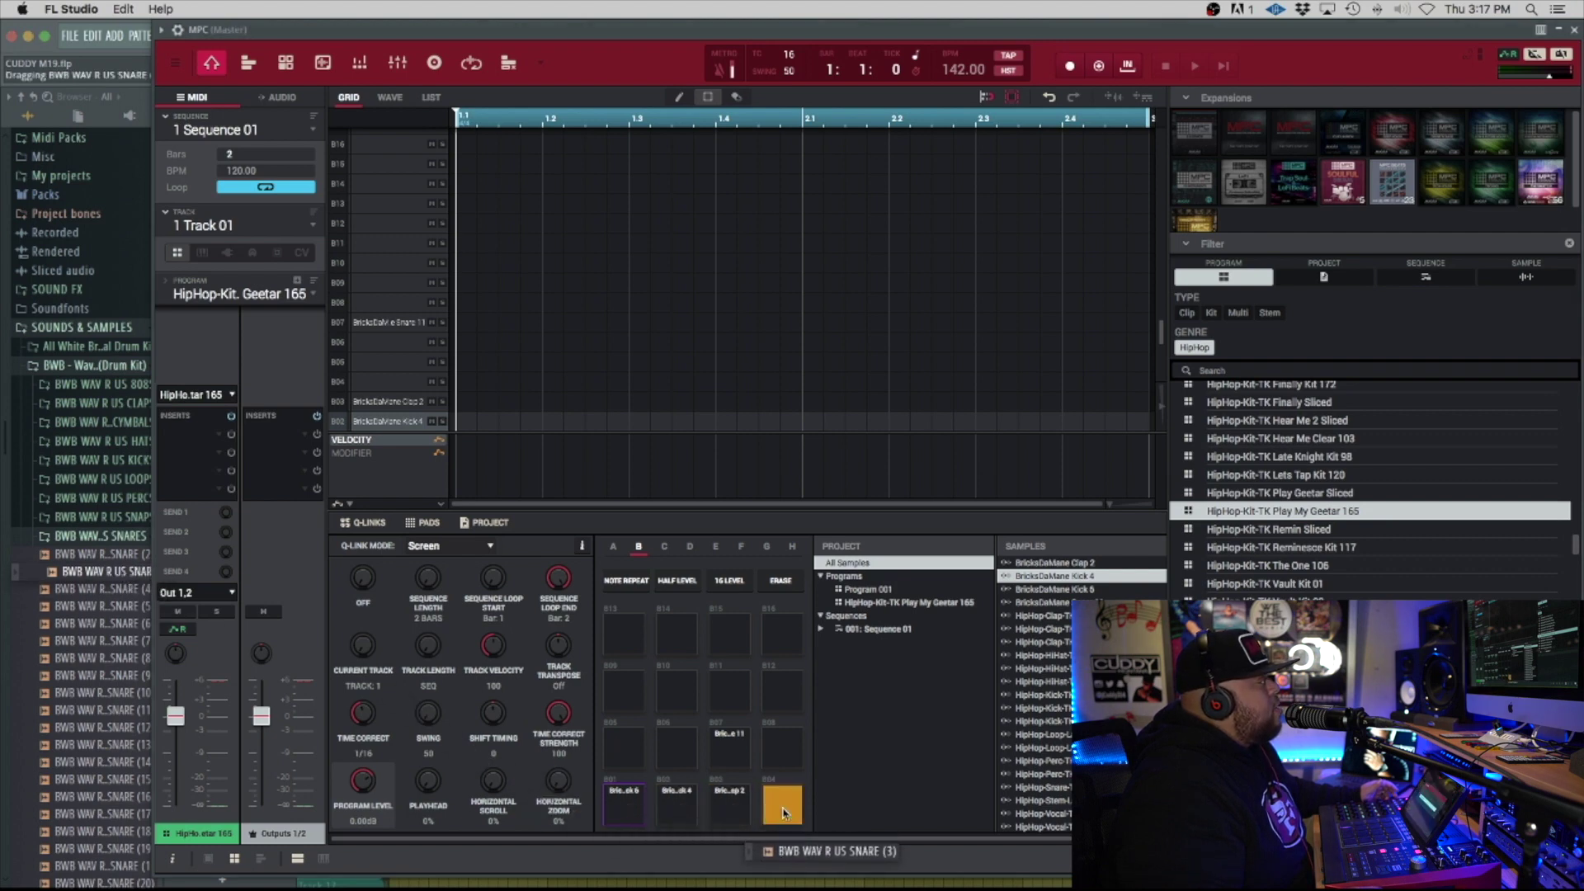
Step: Close the BWB snares, expand the BWB WAV R US HI HATS folder, and move the MPC window clear of the file browser
{"action": "left_click", "coordinate": [97, 545]}
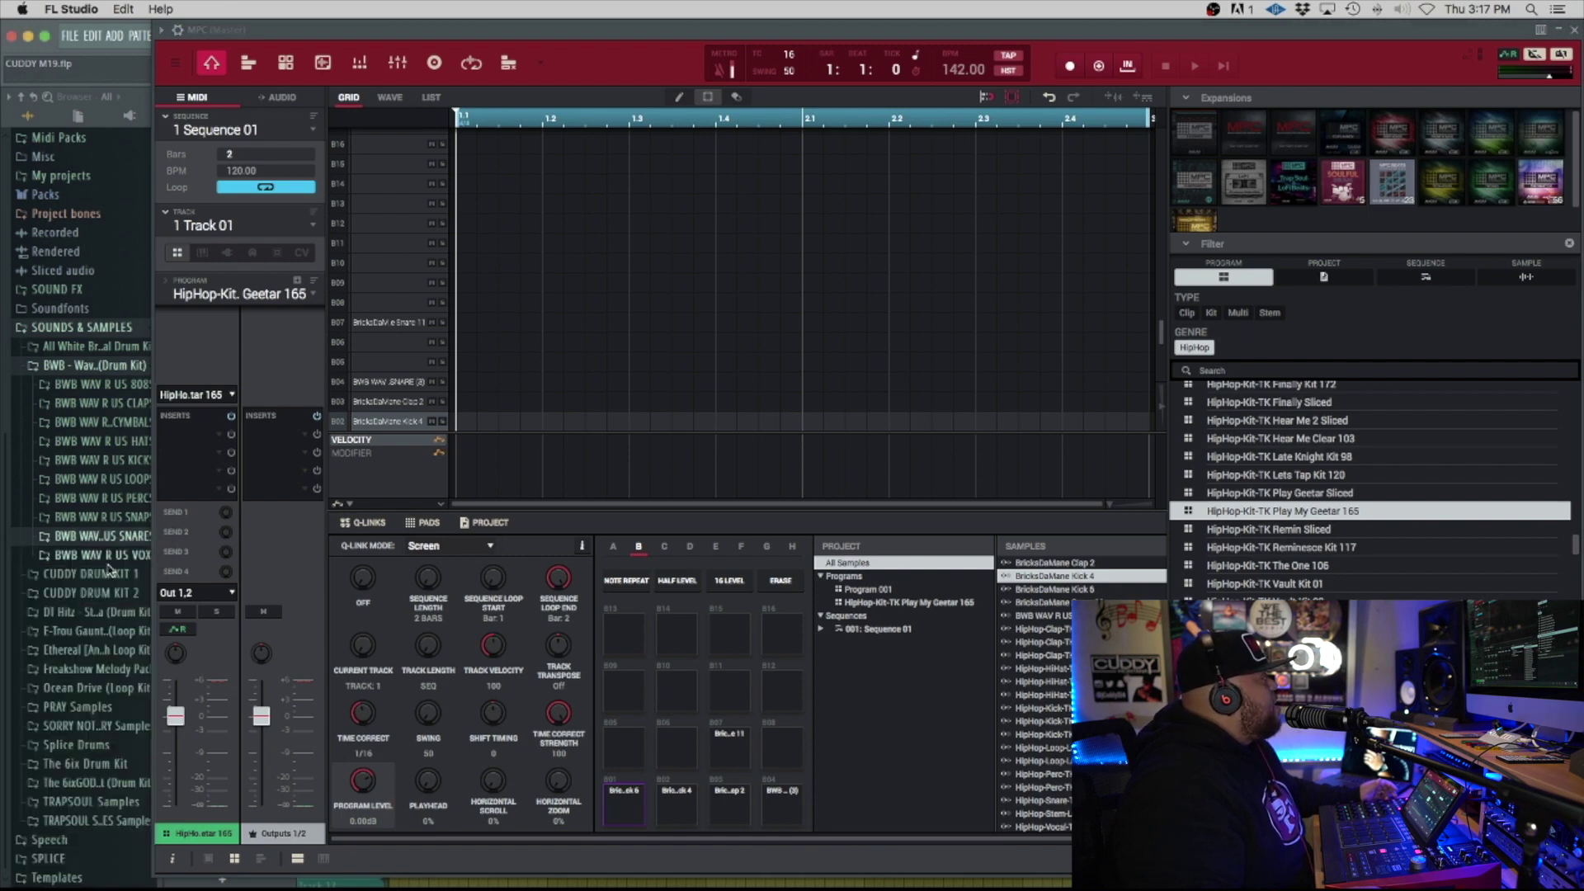
{"action": "left_click", "coordinate": [96, 441]}
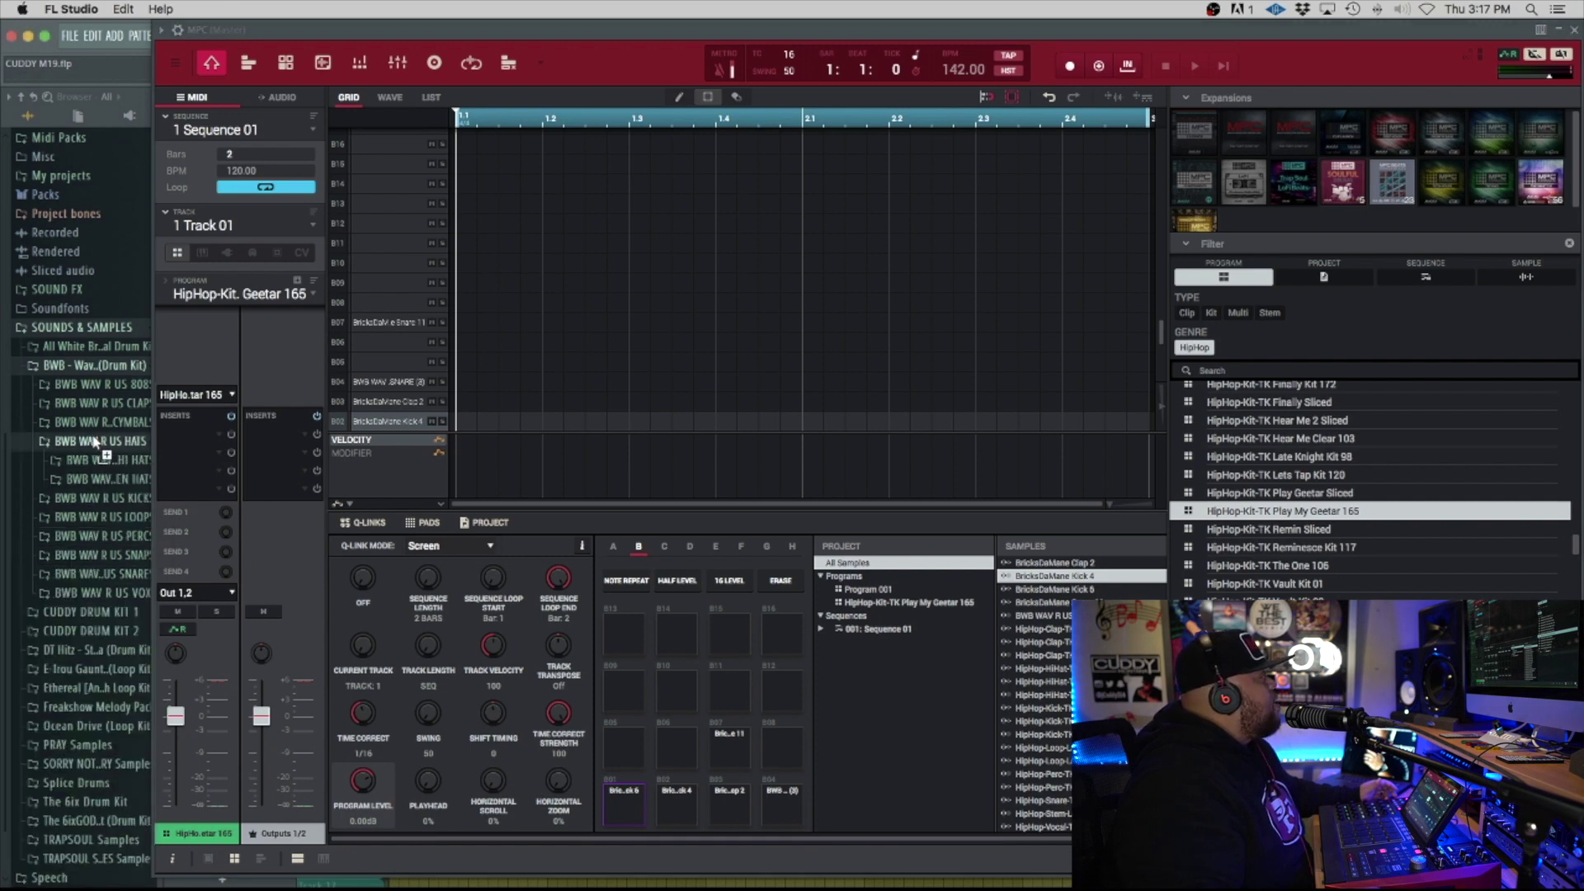
{"action": "left_click", "coordinate": [123, 459]}
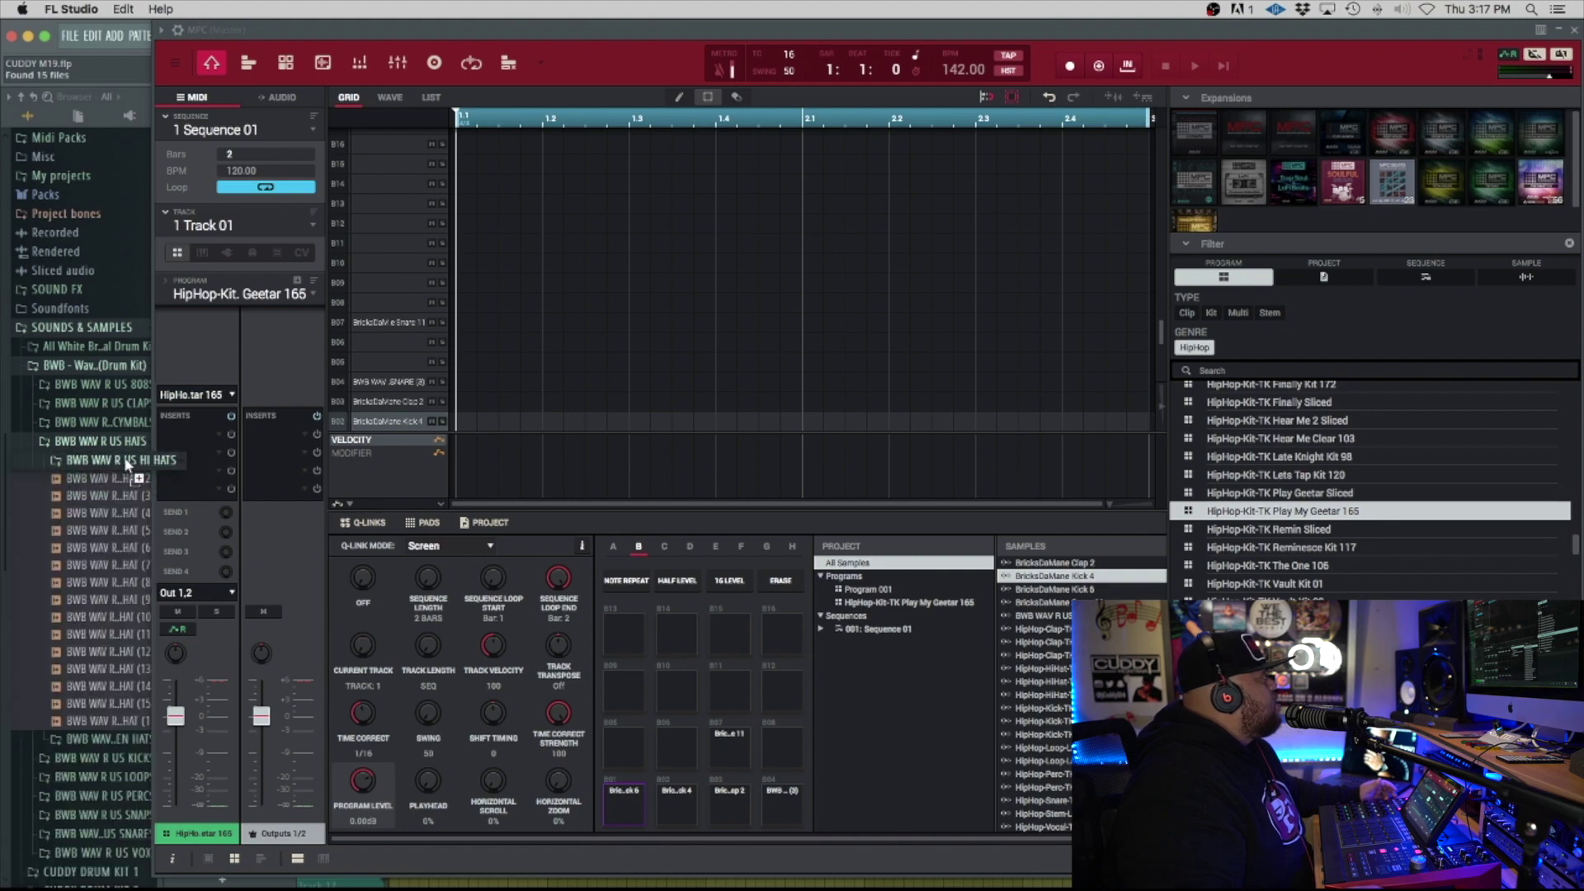
{"action": "left_click_drag", "start_coordinate": [295, 21], "coordinate": [346, 28]}
Step: Load BWB WAV R US HAT (5) onto pad B11 and HAT (4) onto pad B12
{"action": "left_click_drag", "start_coordinate": [99, 514], "coordinate": [768, 721]}
{"action": "left_click", "coordinate": [100, 533]}
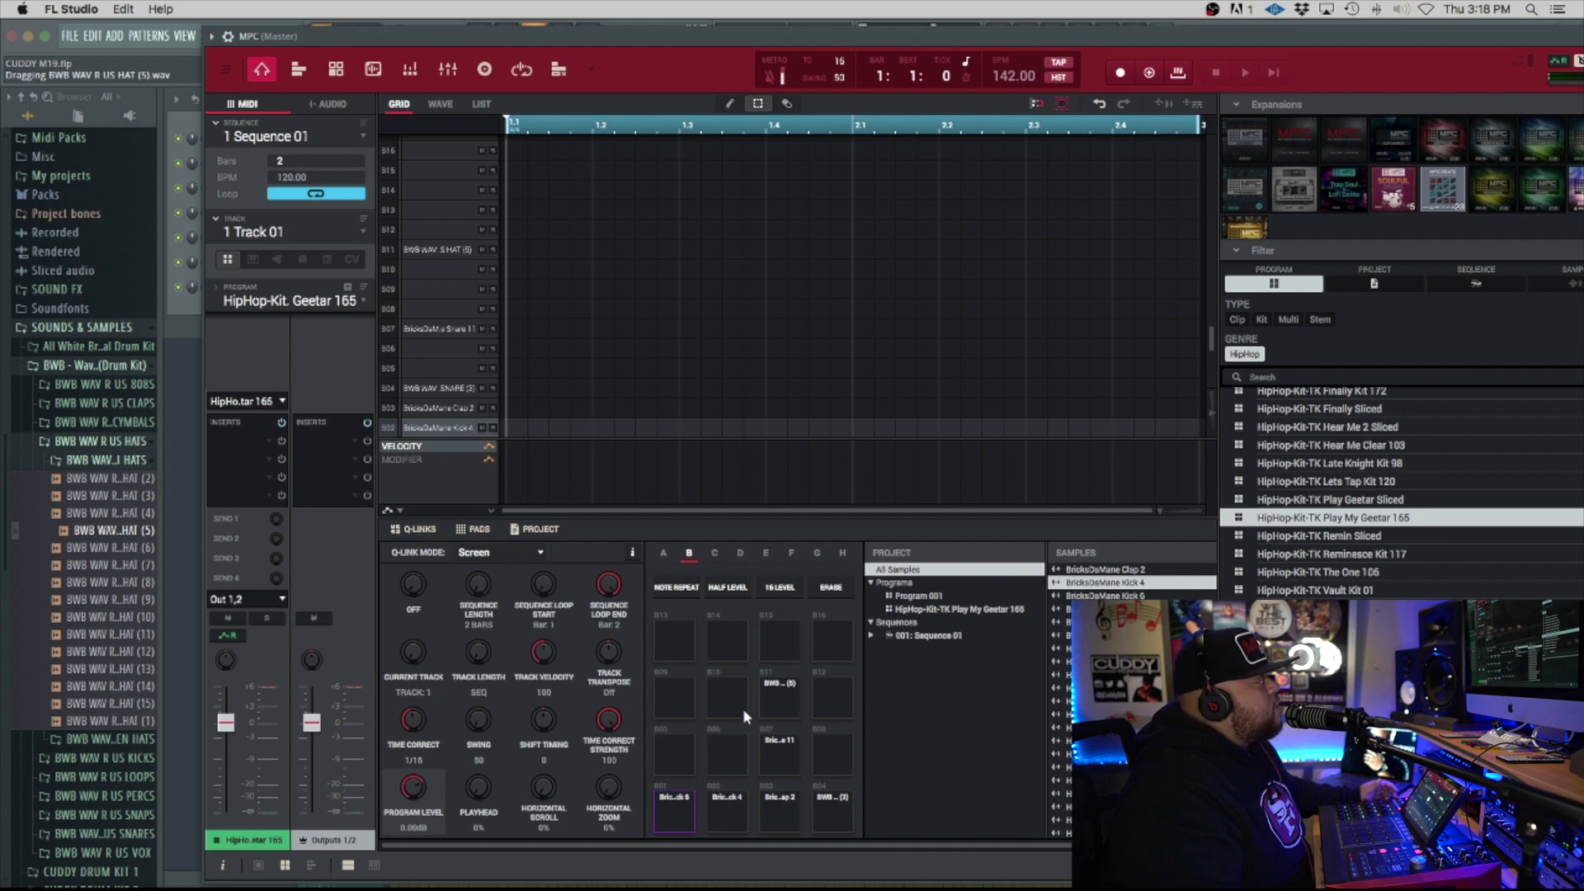
{"action": "left_click_drag", "start_coordinate": [128, 513], "coordinate": [843, 704]}
Step: Switch from the hi-hats to the BWB WAV R US OPEN HATS folder and load OPEN HAT (3) onto pad B08
{"action": "left_click", "coordinate": [120, 464]}
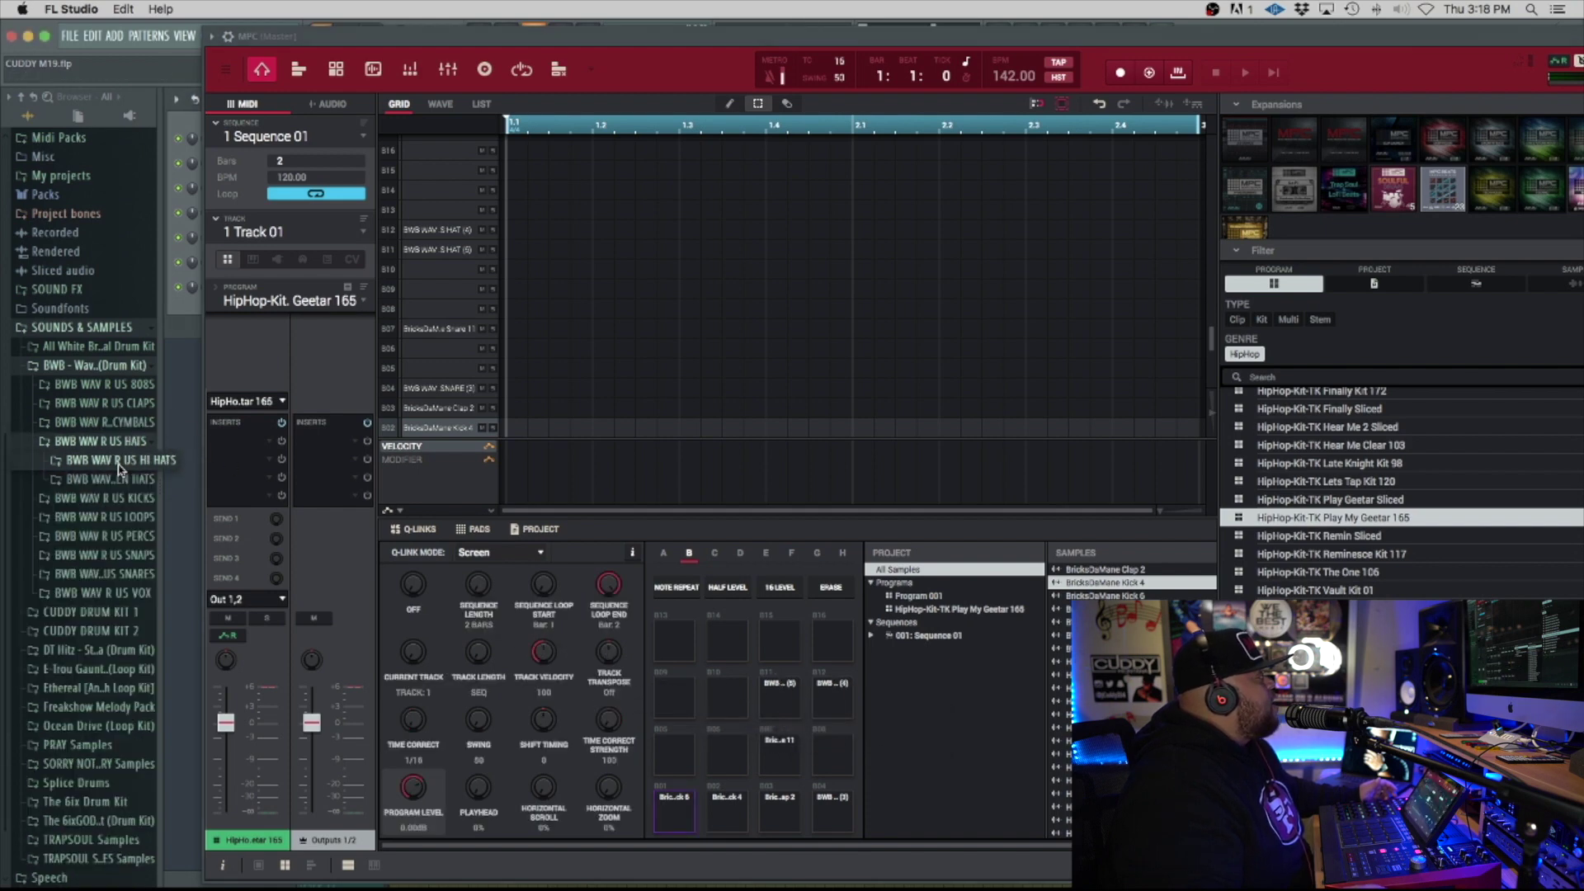
{"action": "left_click", "coordinate": [119, 480]}
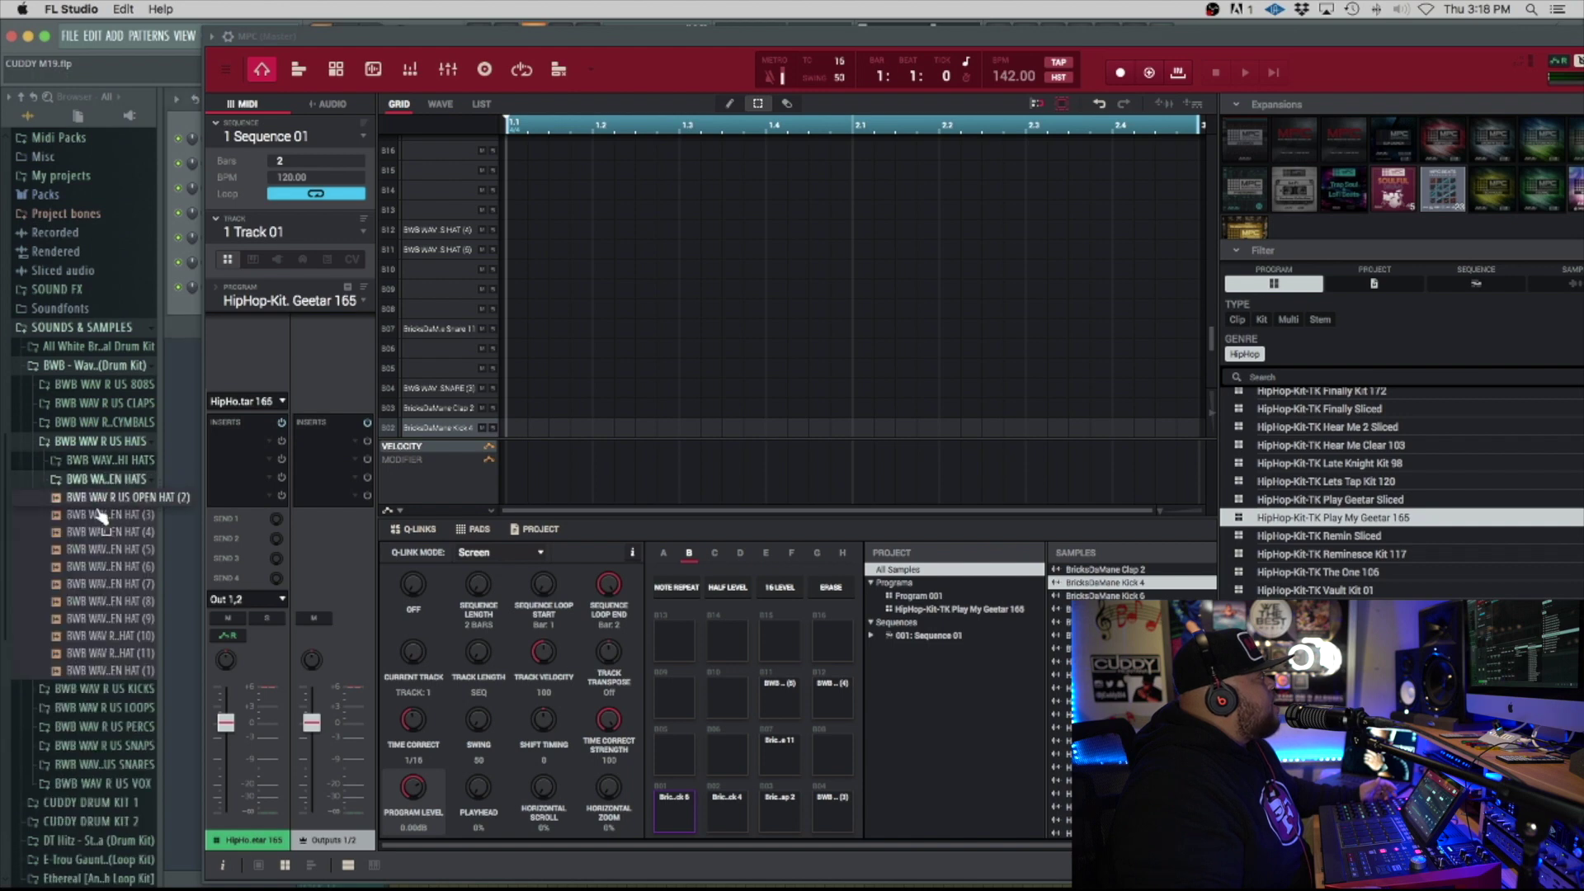
{"action": "left_click", "coordinate": [106, 515]}
{"action": "left_click_drag", "start_coordinate": [107, 516], "coordinate": [825, 747]}
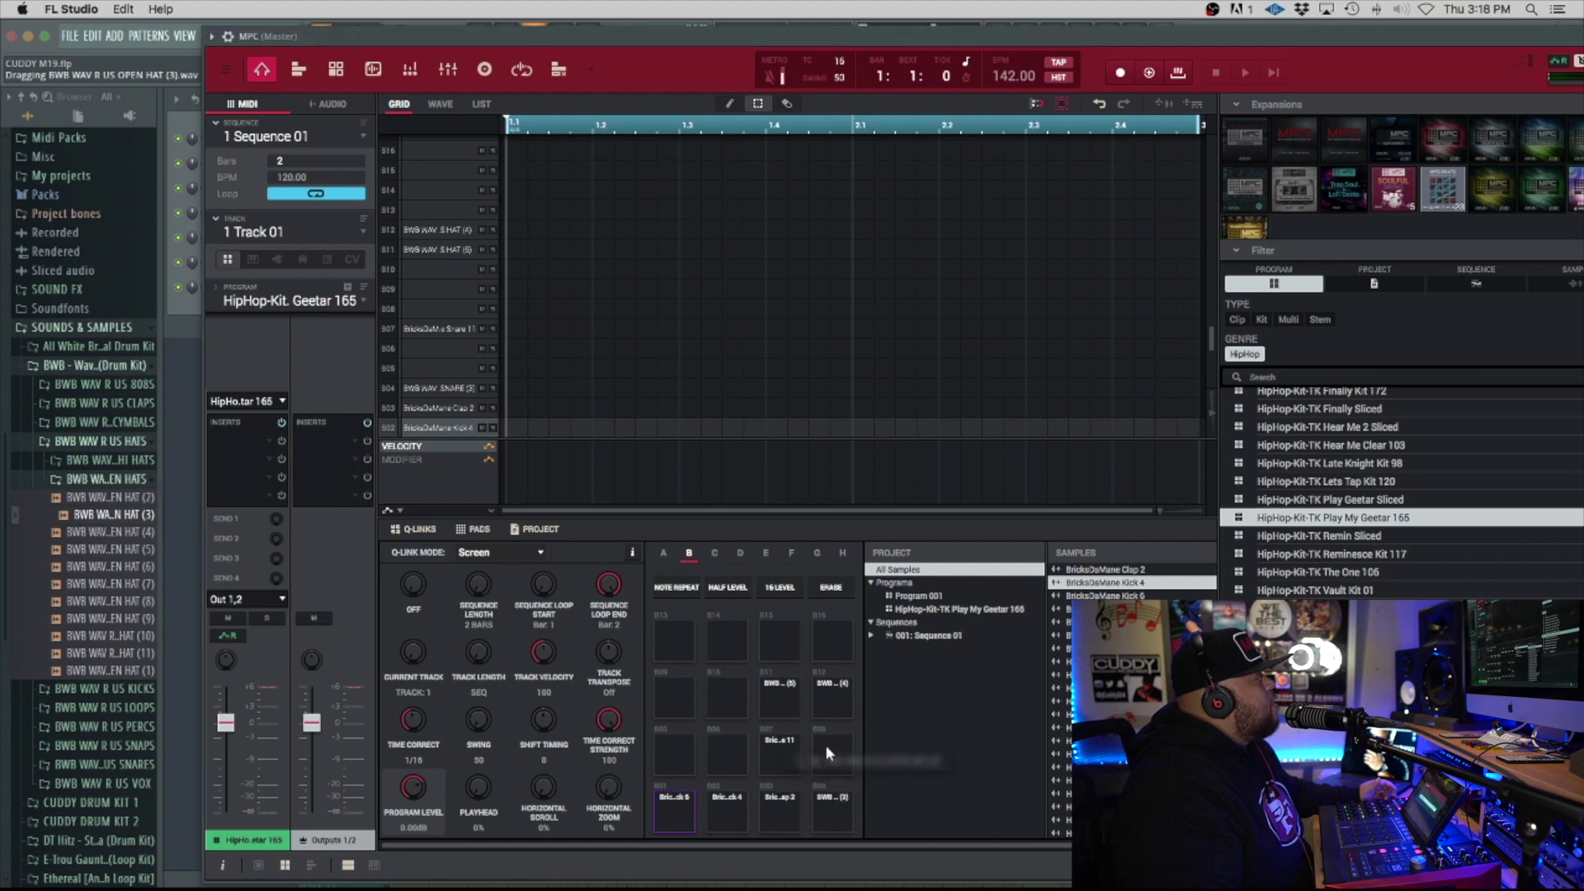
Step: Close the open hats, expand the BWB WAV R US CYMBALS folder, and load CRASH (2) onto pad B09
{"action": "left_click", "coordinate": [106, 479]}
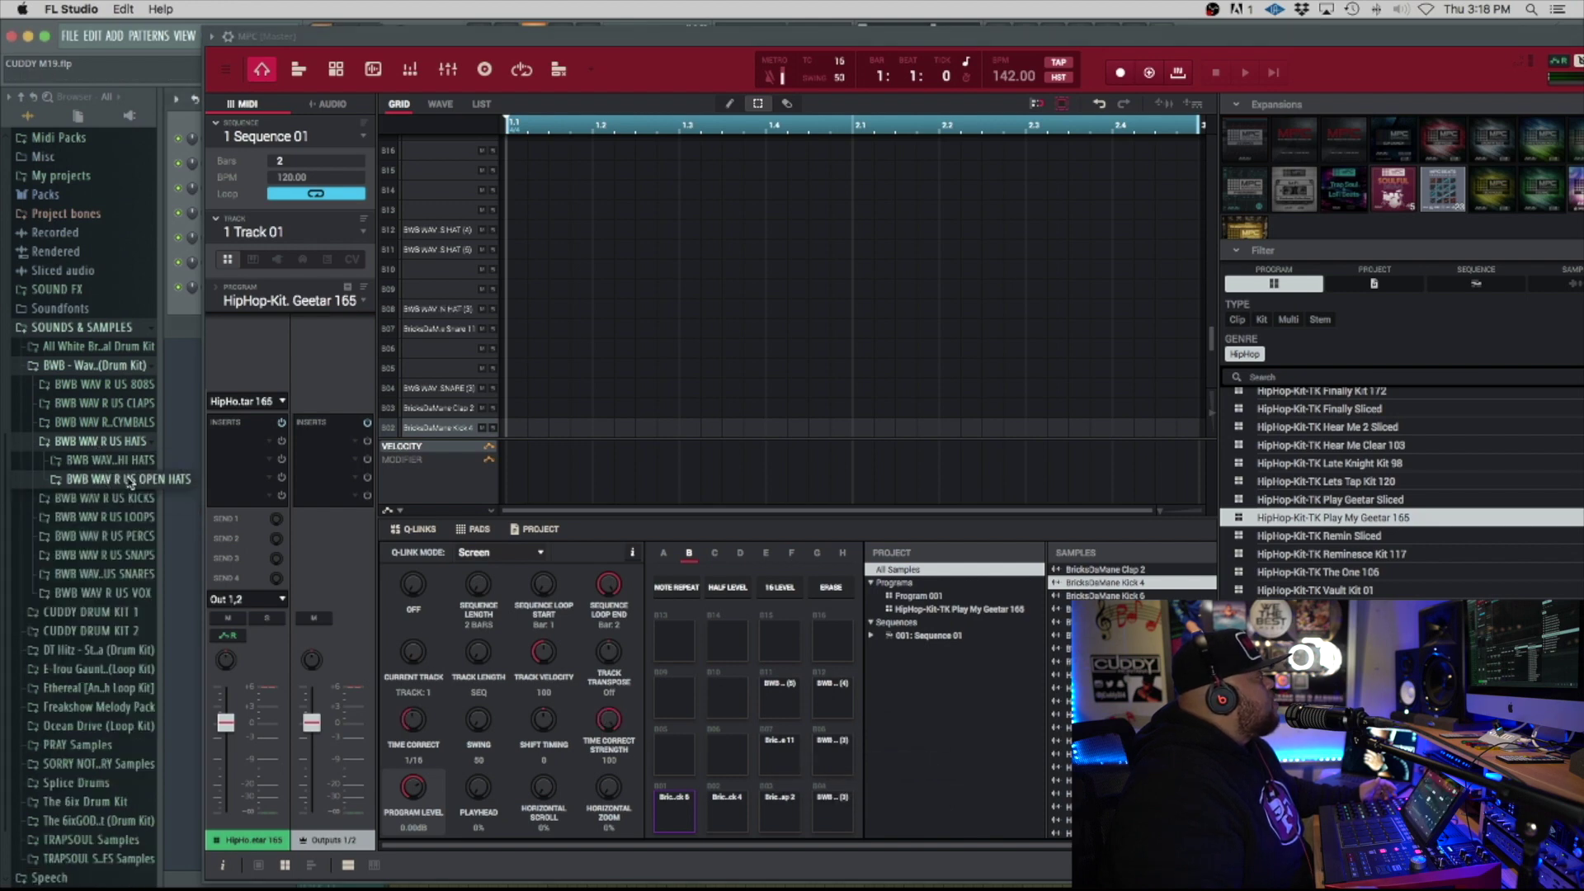
{"action": "left_click", "coordinate": [103, 421]}
{"action": "left_click_drag", "start_coordinate": [139, 455], "coordinate": [676, 685]}
{"action": "left_click", "coordinate": [137, 441]}
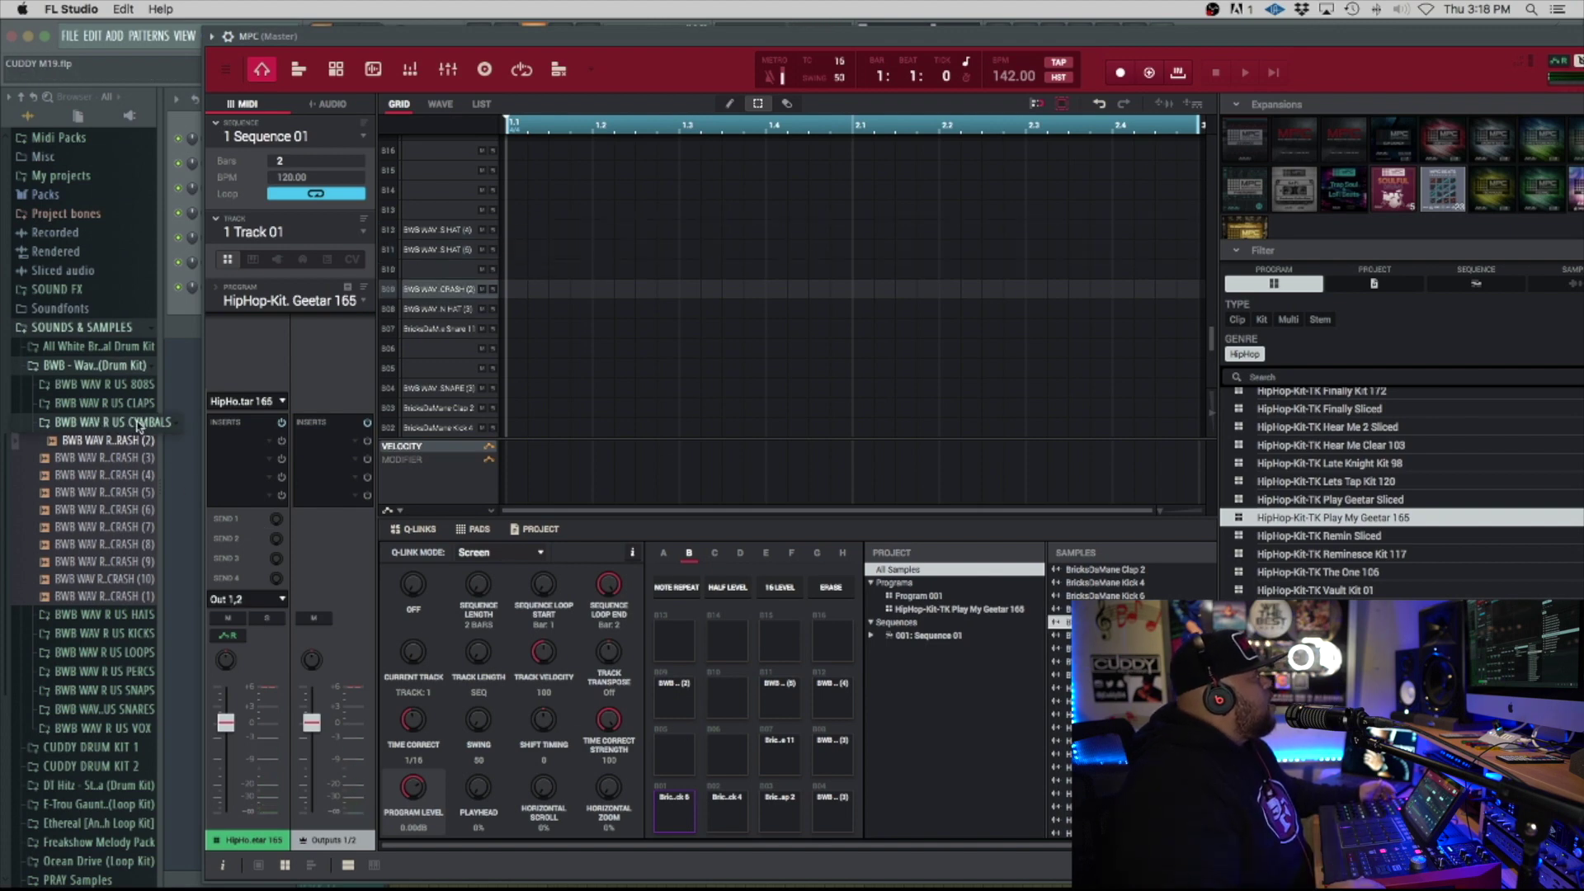
Step: Audition samples in the BWB WAV R US 808S folder, loading 808 (7) onto pad B05 and 808 (8) onto pad B06
{"action": "left_click", "coordinate": [139, 422]}
{"action": "left_click", "coordinate": [137, 387]}
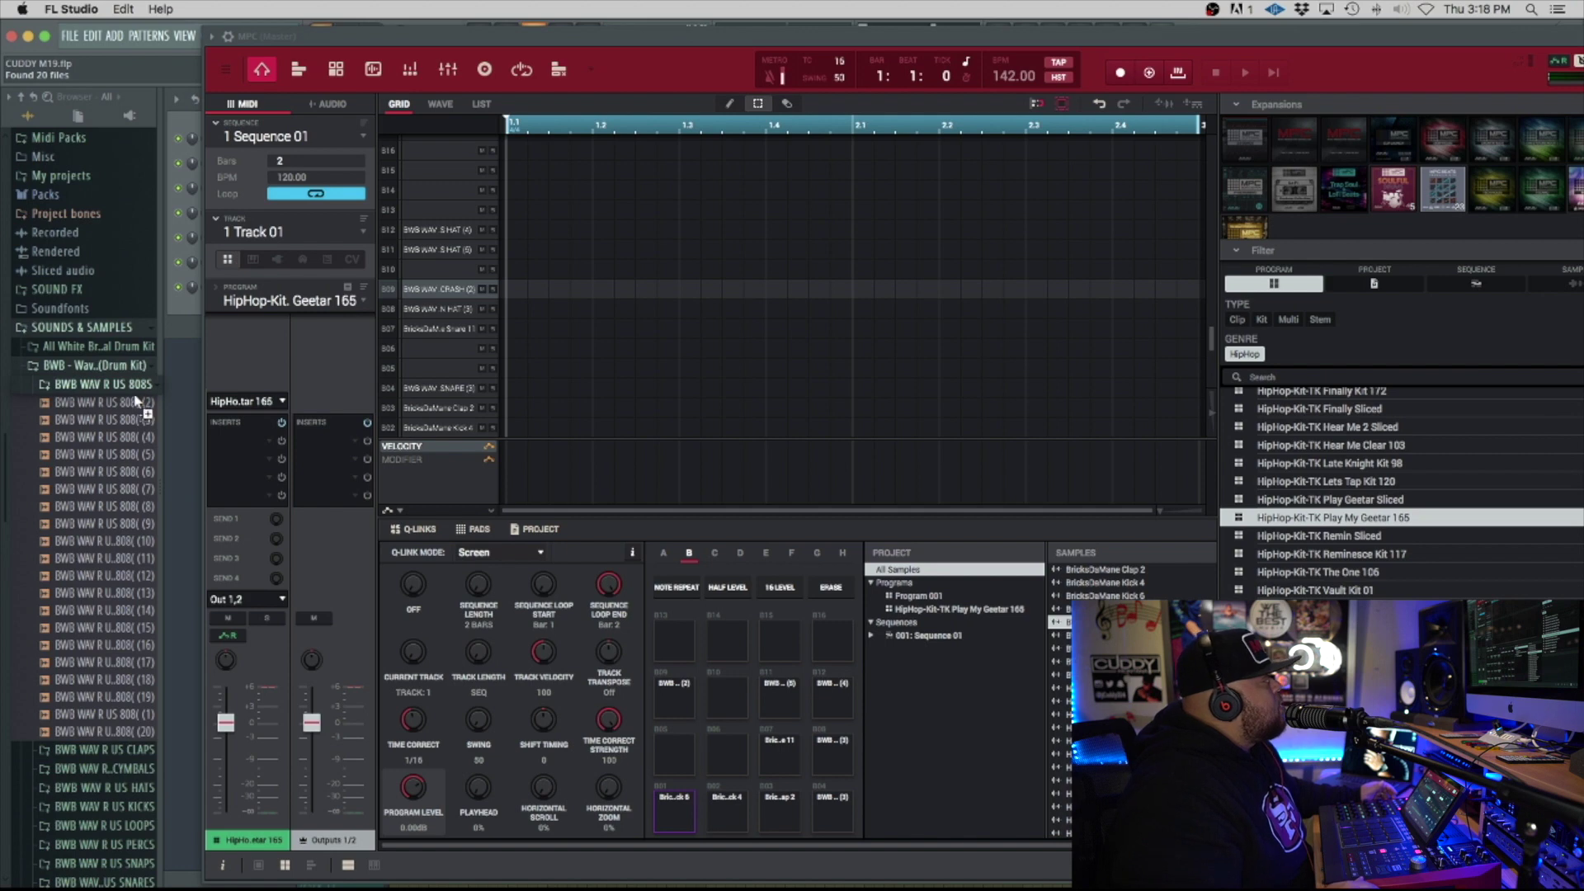
{"action": "left_click_drag", "start_coordinate": [134, 420], "coordinate": [118, 488]}
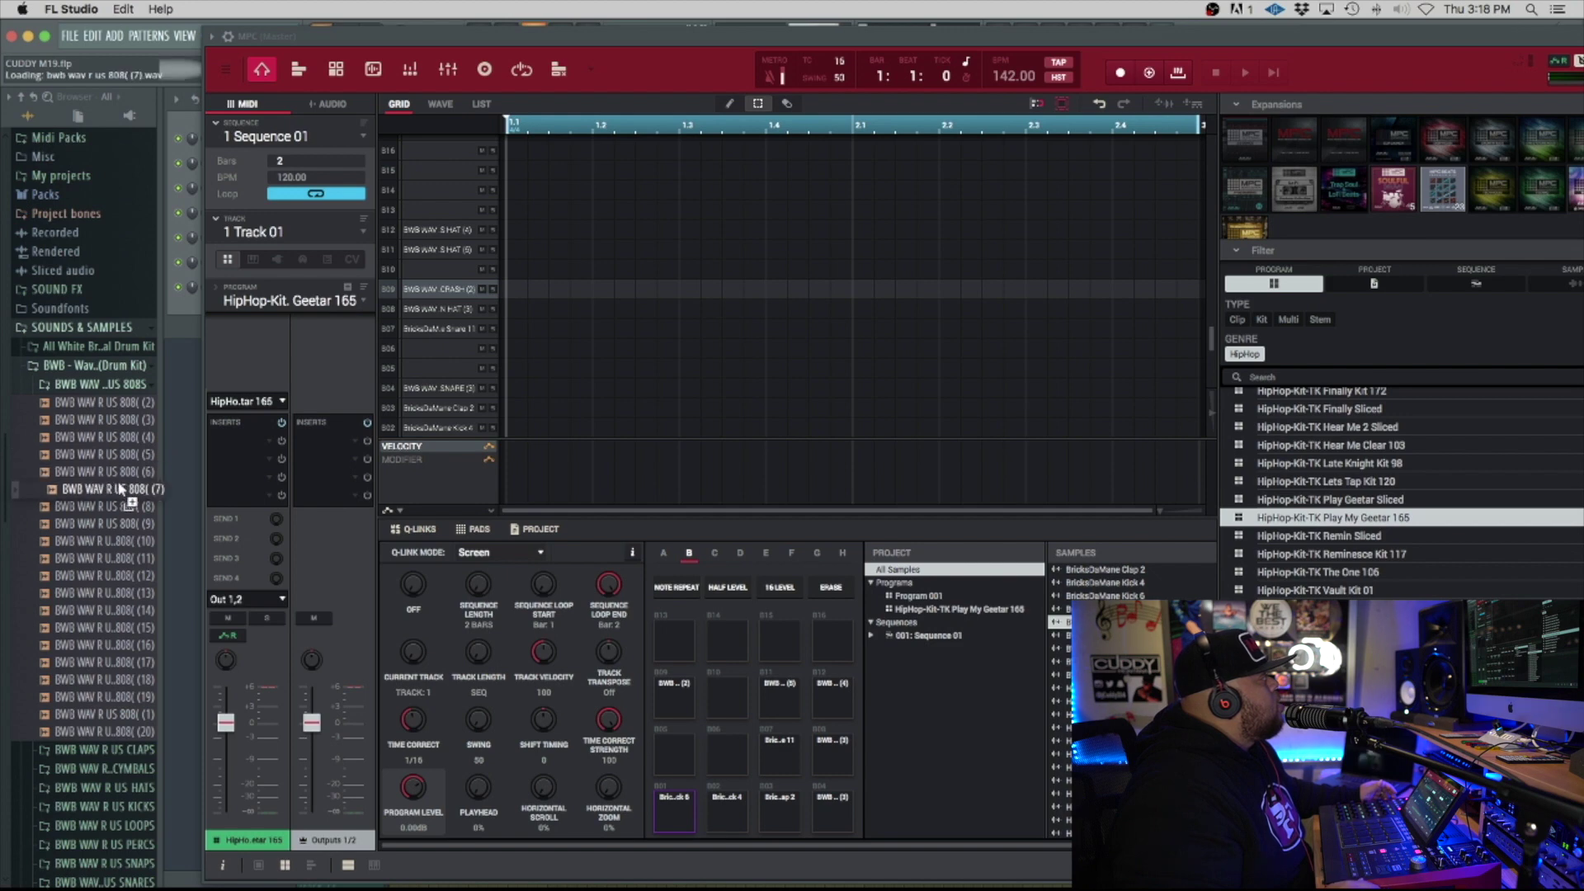
{"action": "left_click_drag", "start_coordinate": [119, 487], "coordinate": [675, 760]}
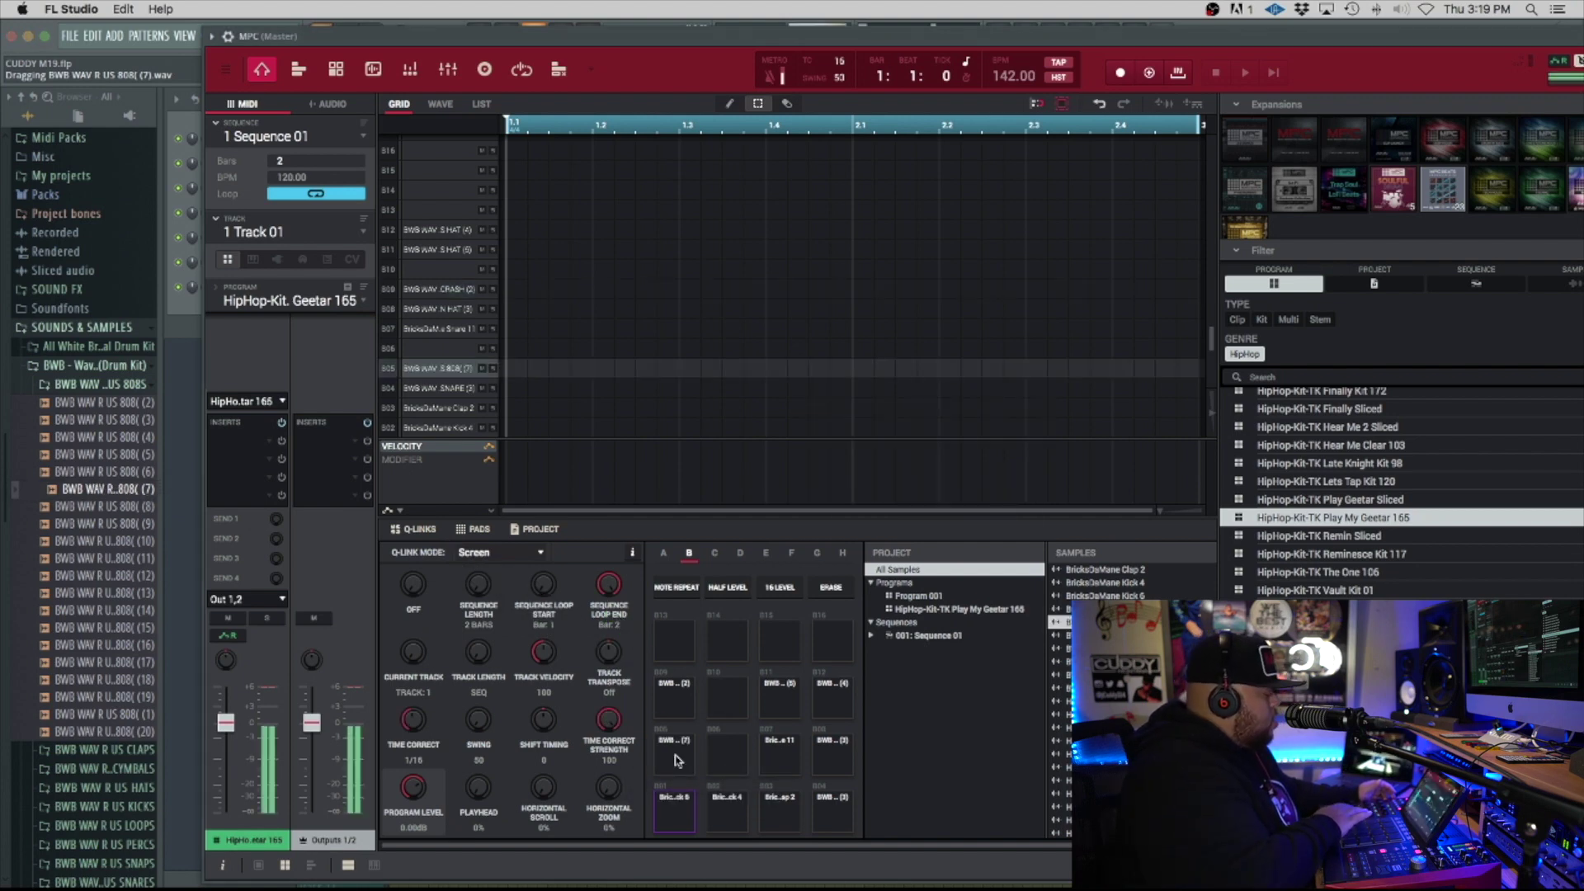
{"action": "left_click", "coordinate": [128, 509]}
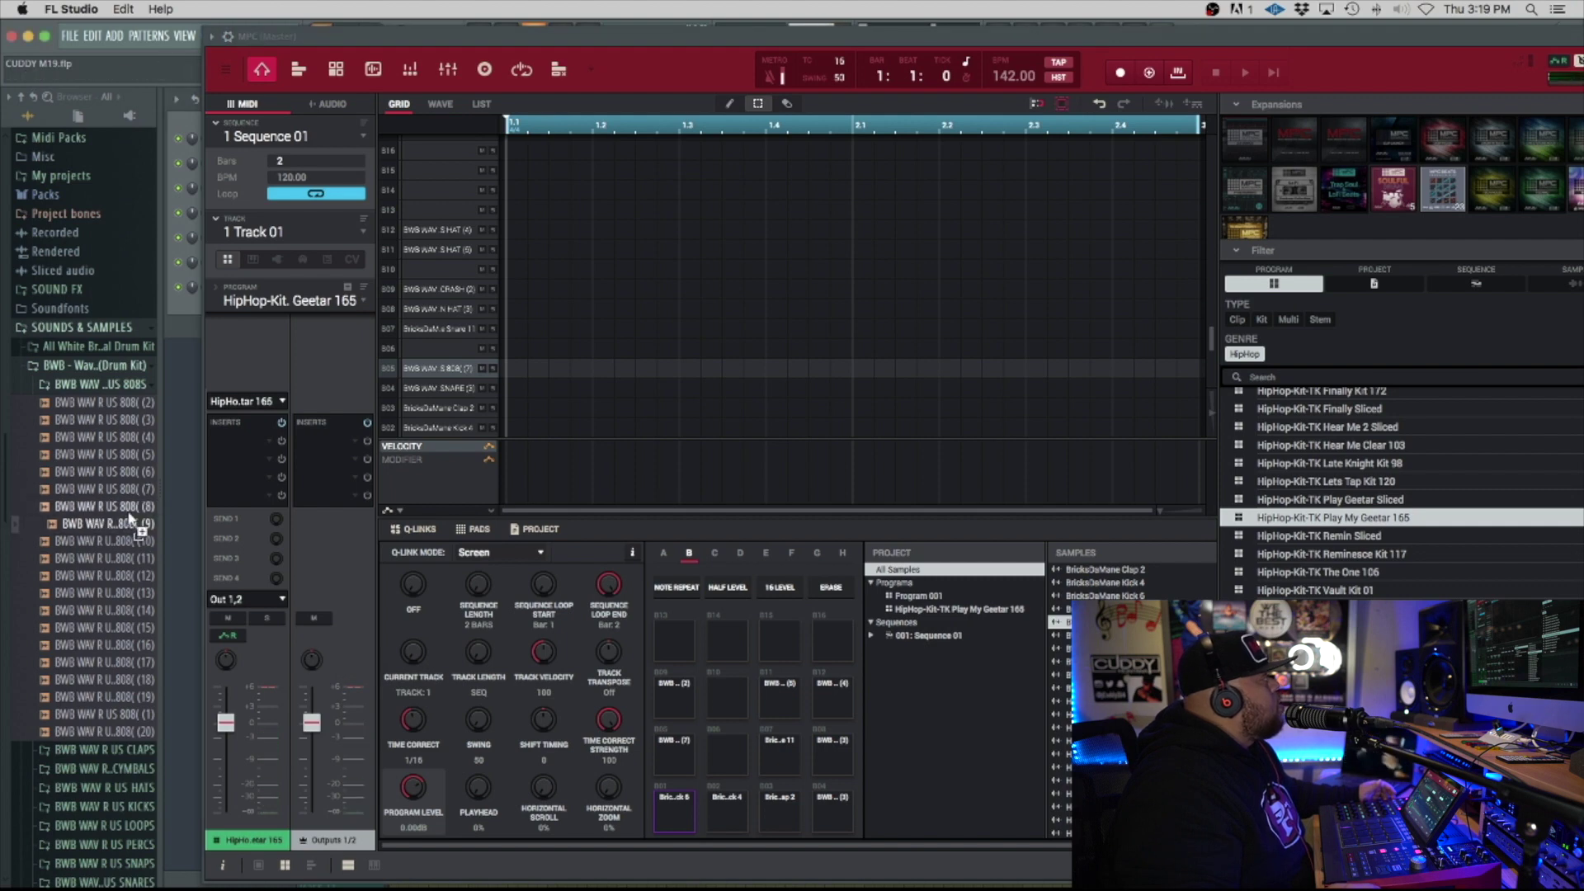
{"action": "left_click_drag", "start_coordinate": [130, 514], "coordinate": [728, 763]}
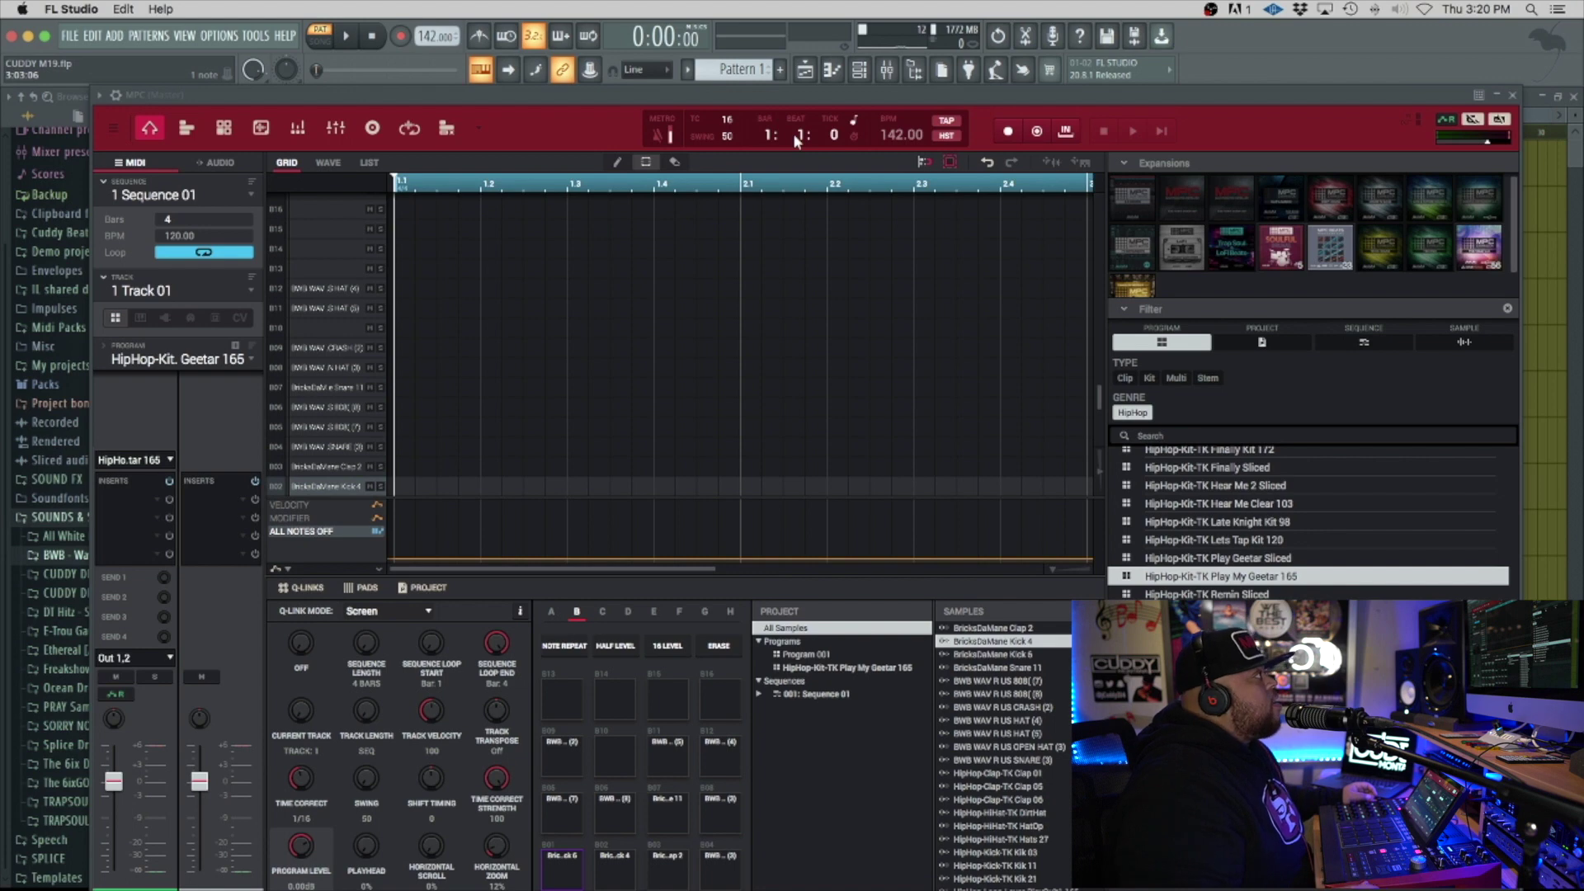
Step: Try to arm recording for the four-bar MPC sequence
{"action": "left_click", "coordinate": [1009, 133]}
{"action": "left_click", "coordinate": [1008, 133]}
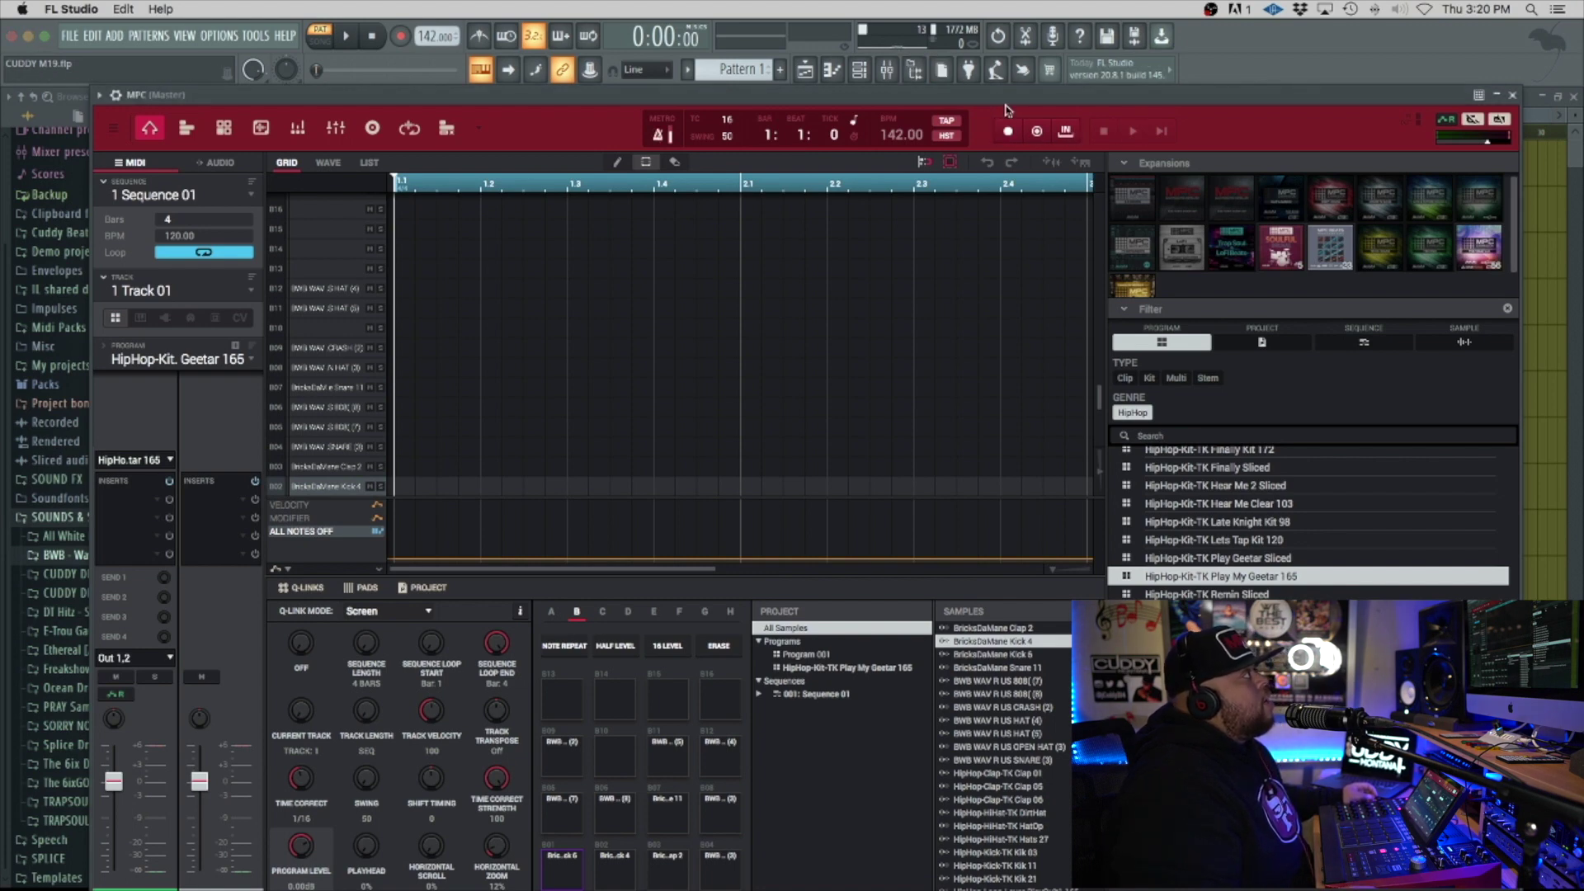
Step: Record the drum pattern over the playing beat, performing the 808 with 16 Levels set to Tune on pad B5, original pad Pad 4
{"action": "left_click", "coordinate": [350, 41]}
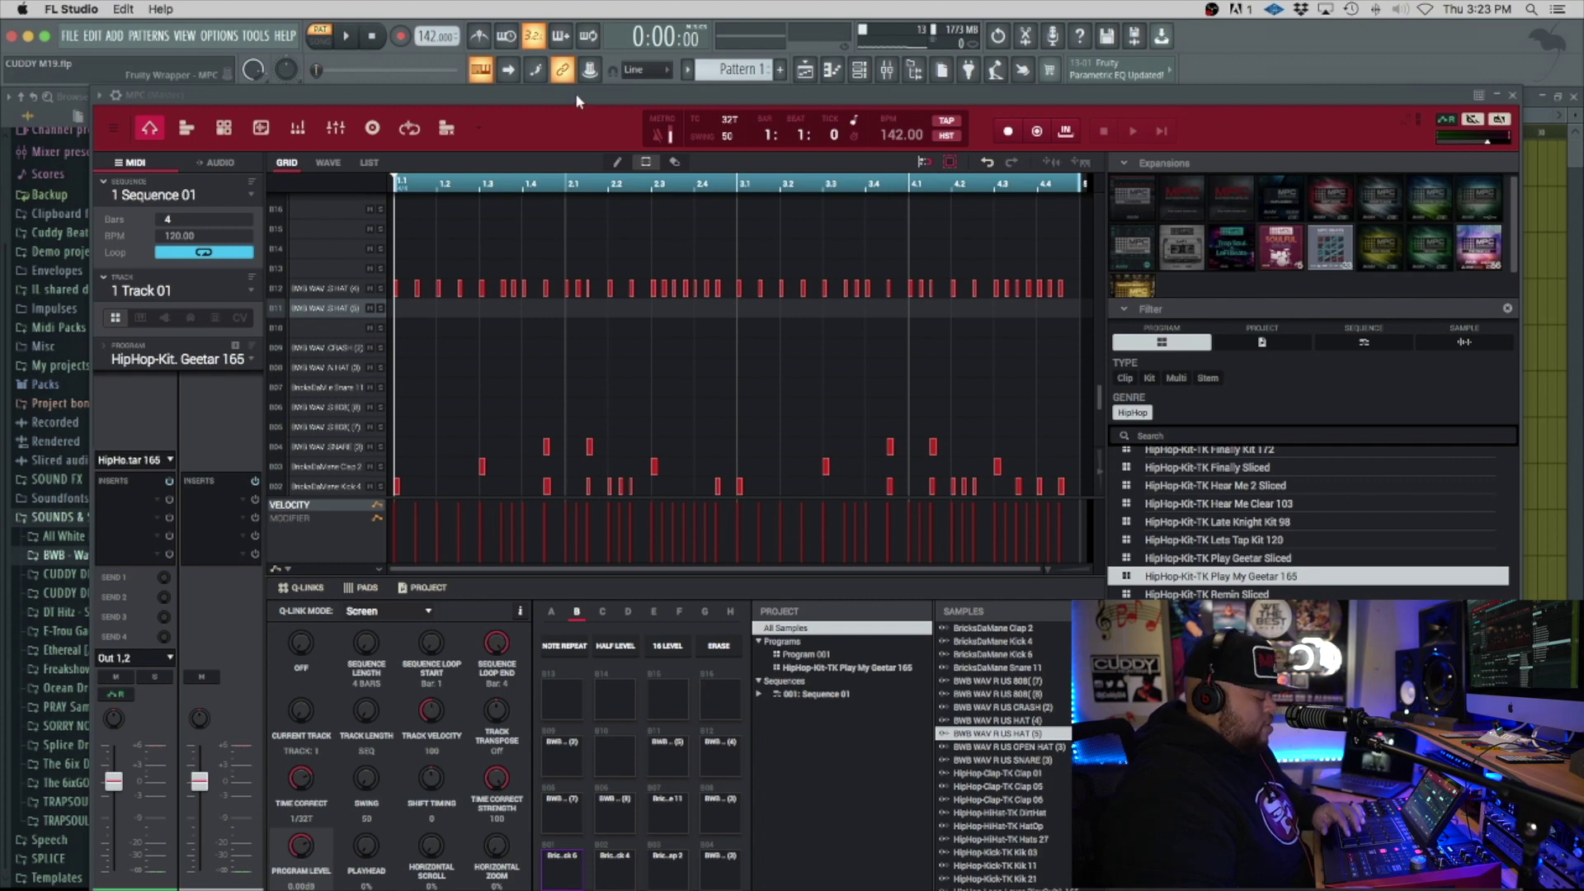
{"action": "left_click", "coordinate": [353, 40]}
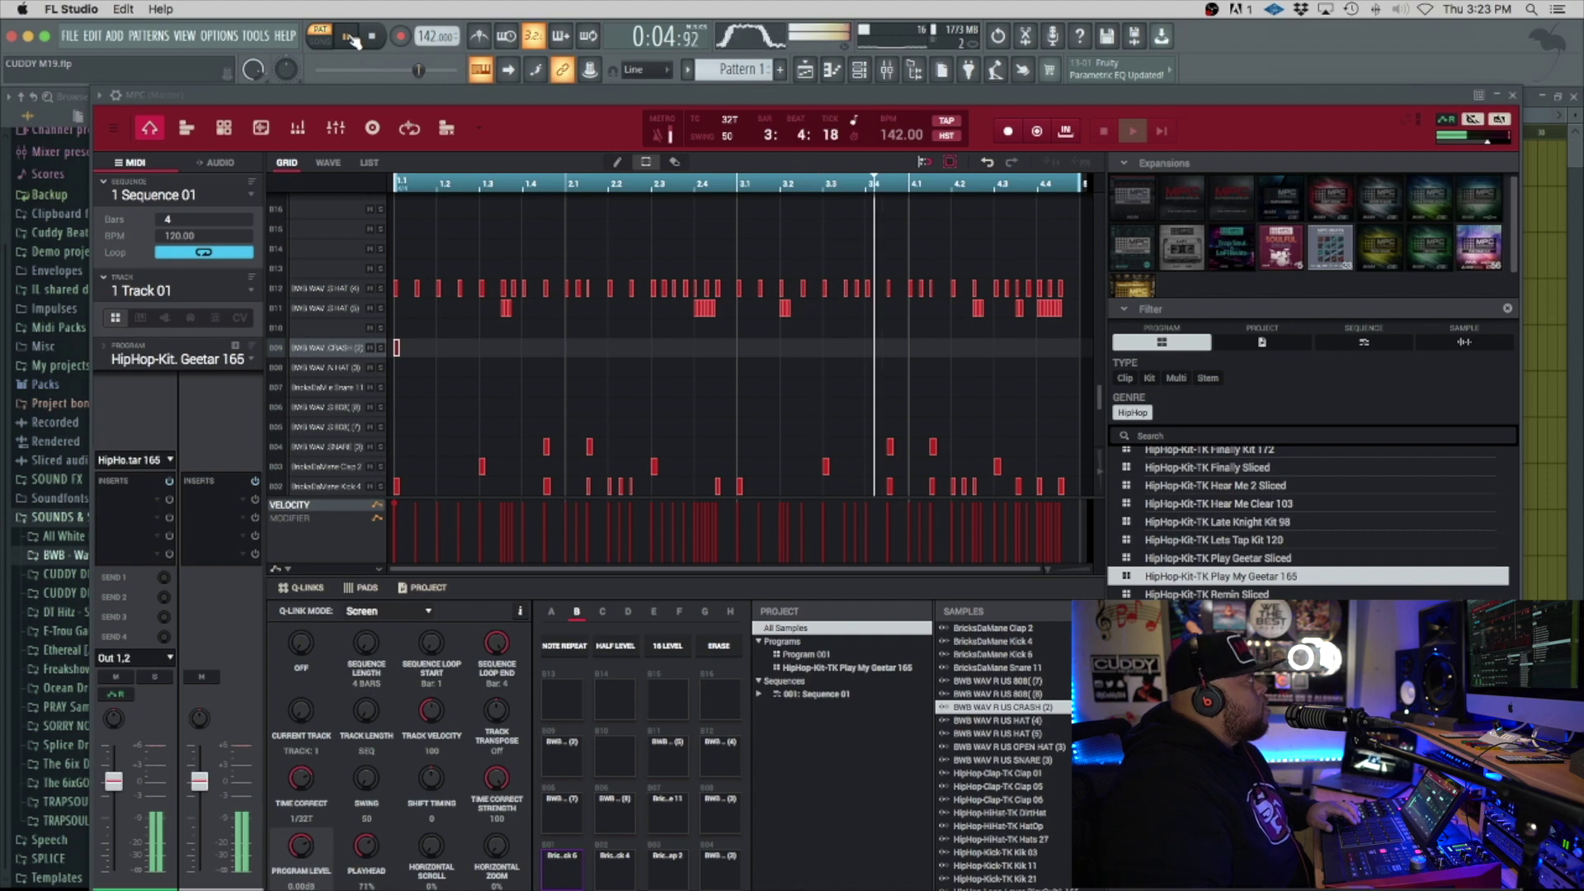
{"action": "left_click", "coordinate": [368, 41]}
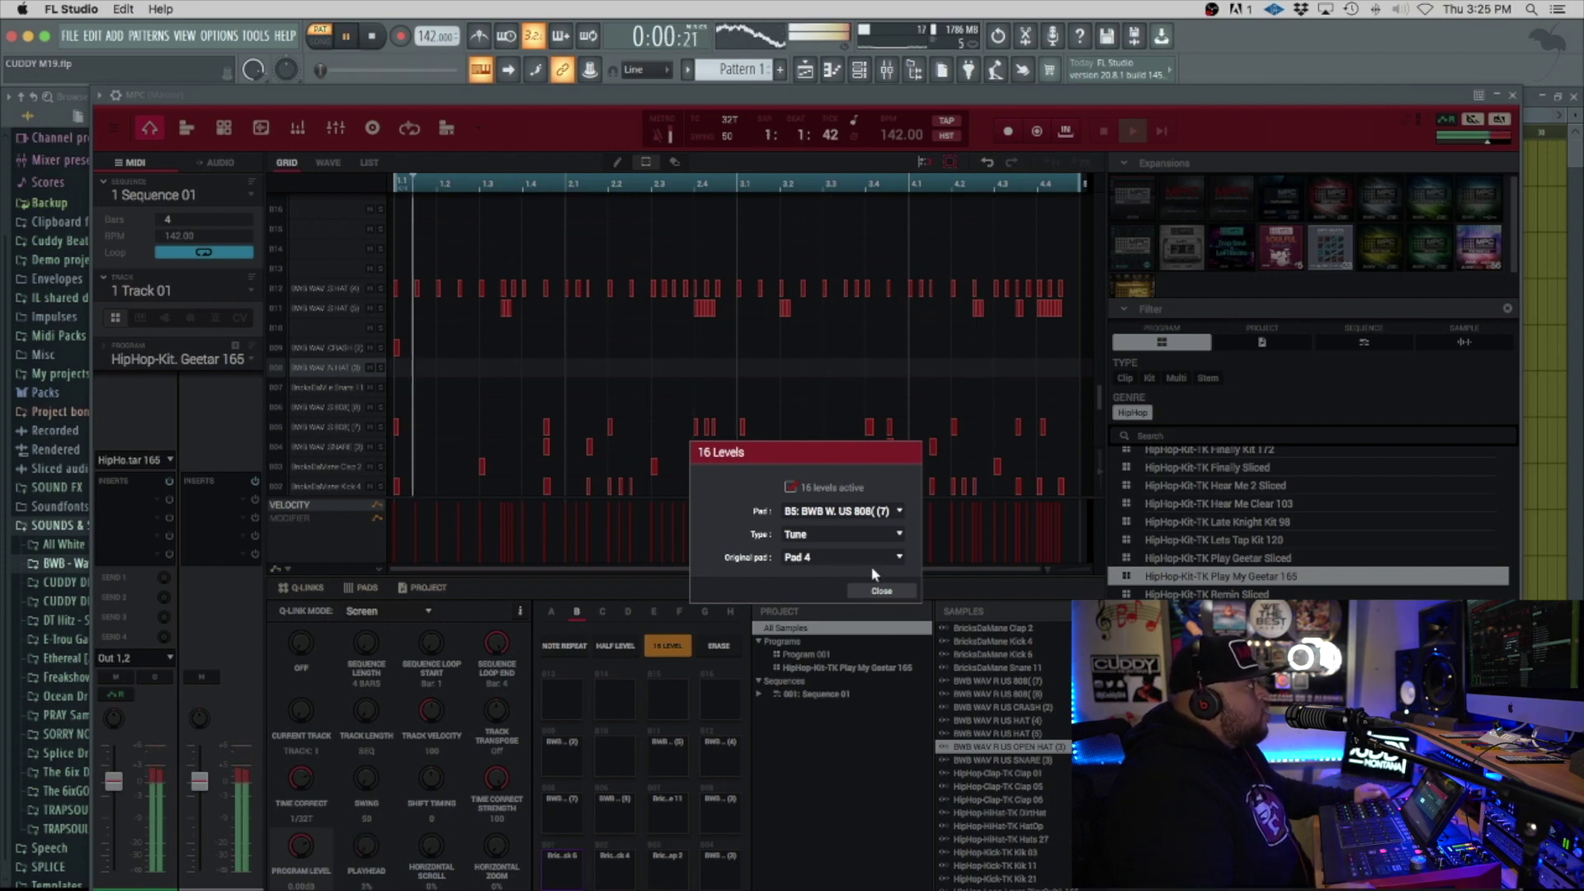
{"action": "left_click", "coordinate": [879, 590]}
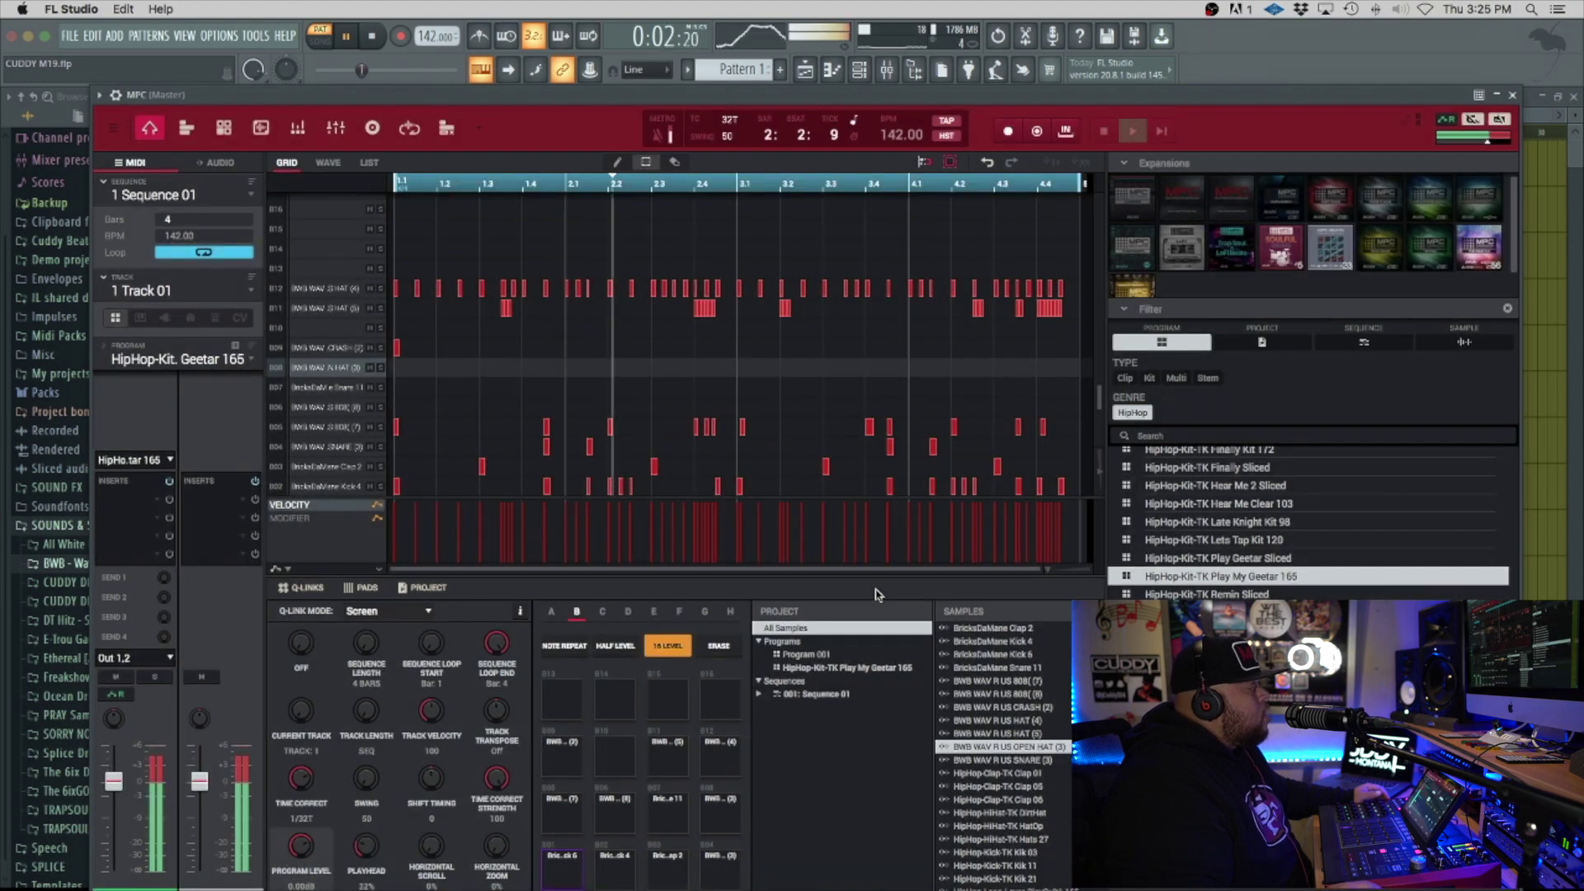
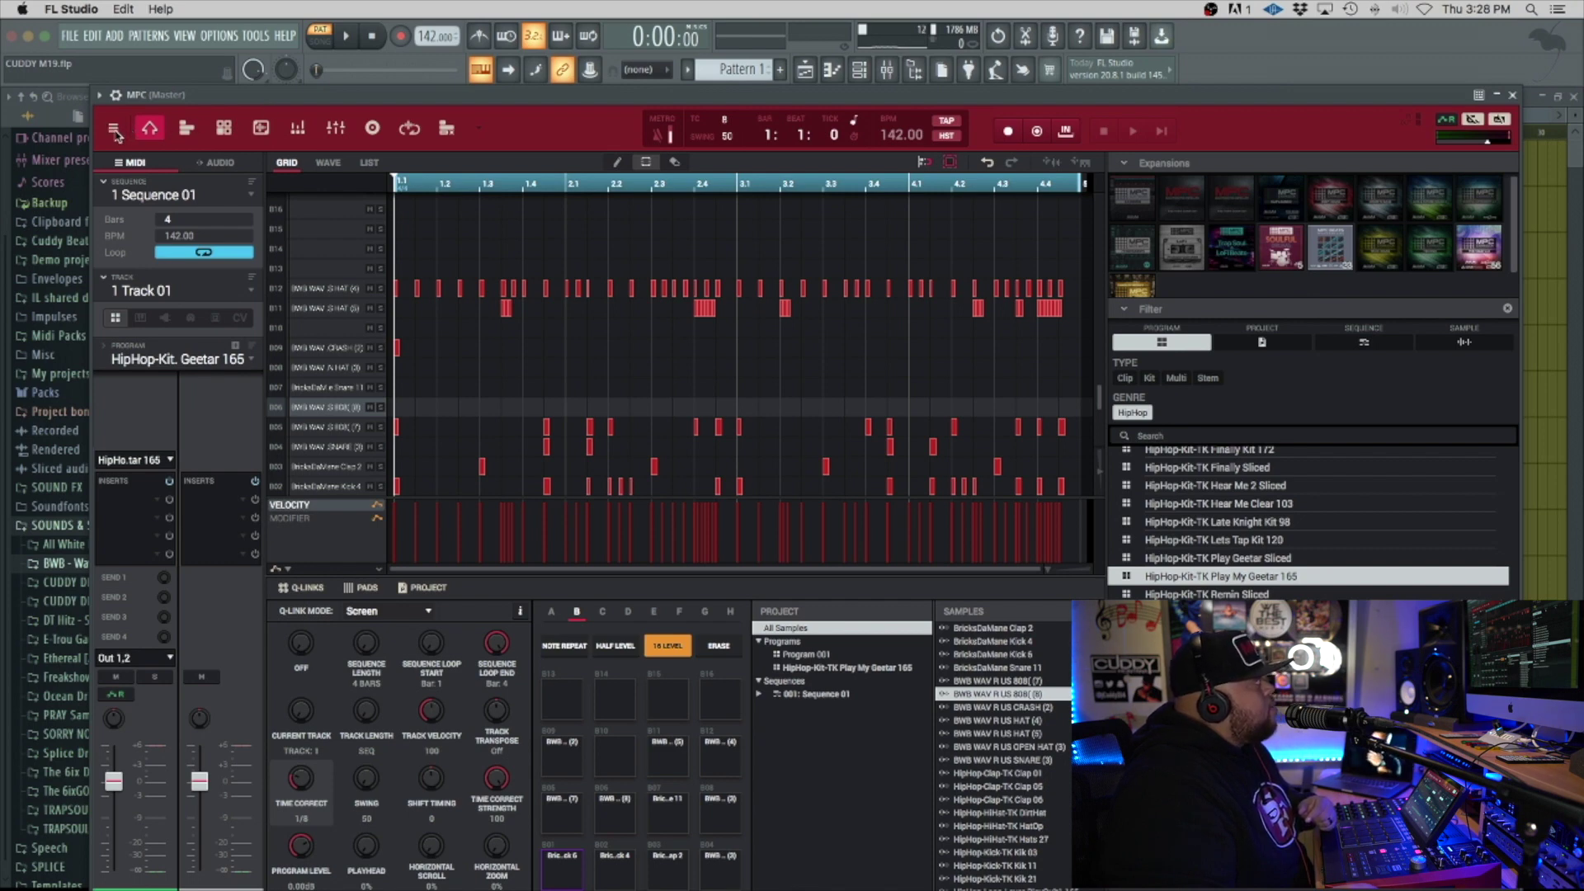
Step: Explode the recorded MPC drum track into separate tracks, one per pad sound
{"action": "left_click", "coordinate": [114, 131]}
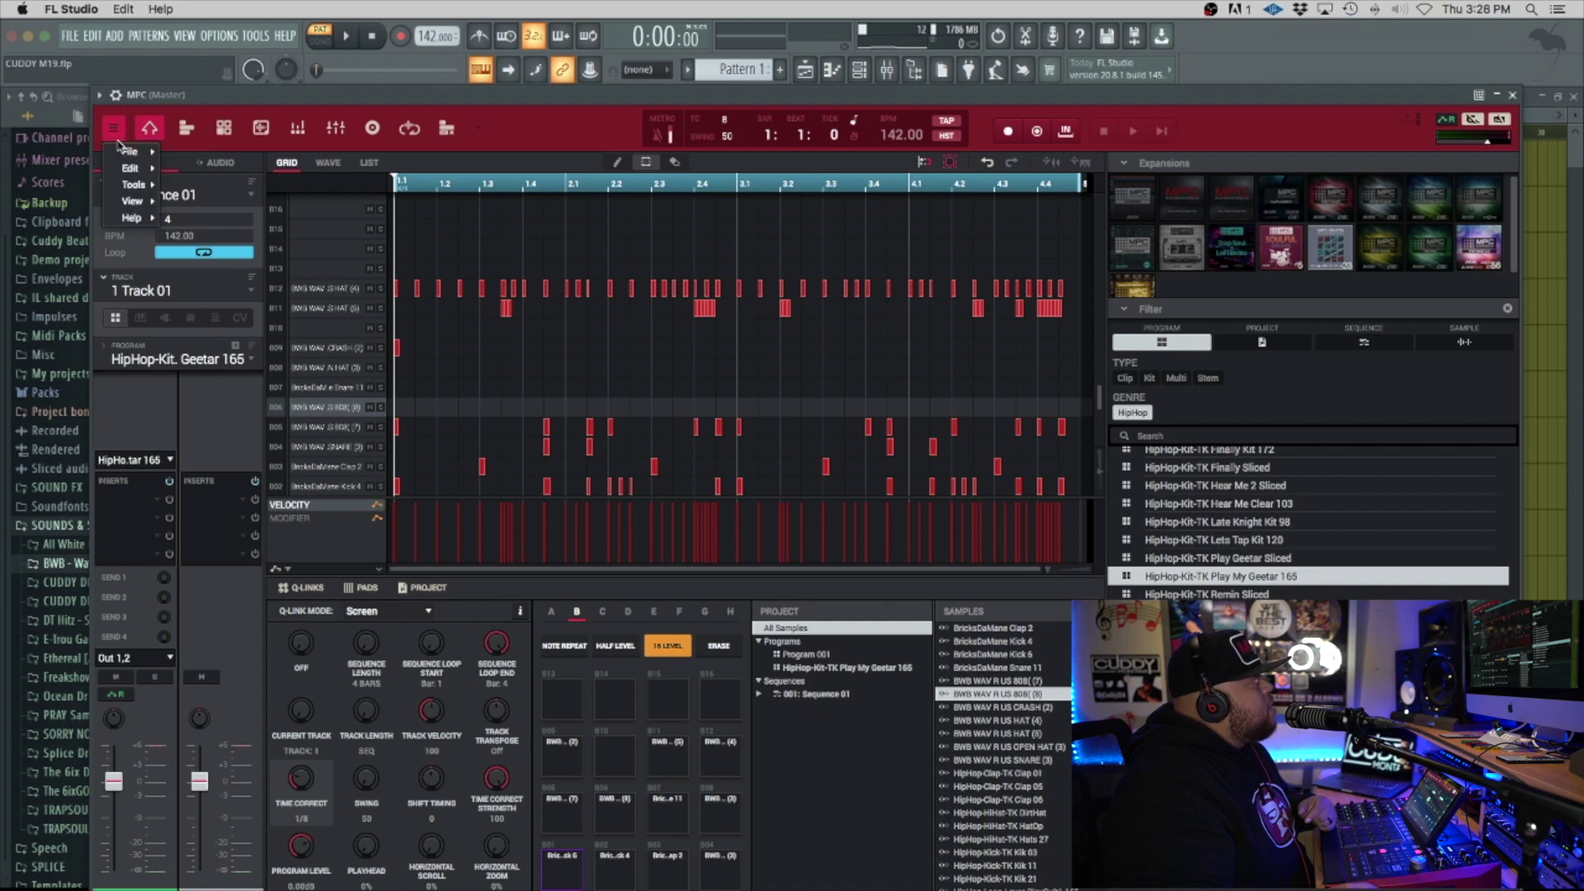
{"action": "left_click", "coordinate": [125, 152]}
{"action": "left_click", "coordinate": [130, 169]}
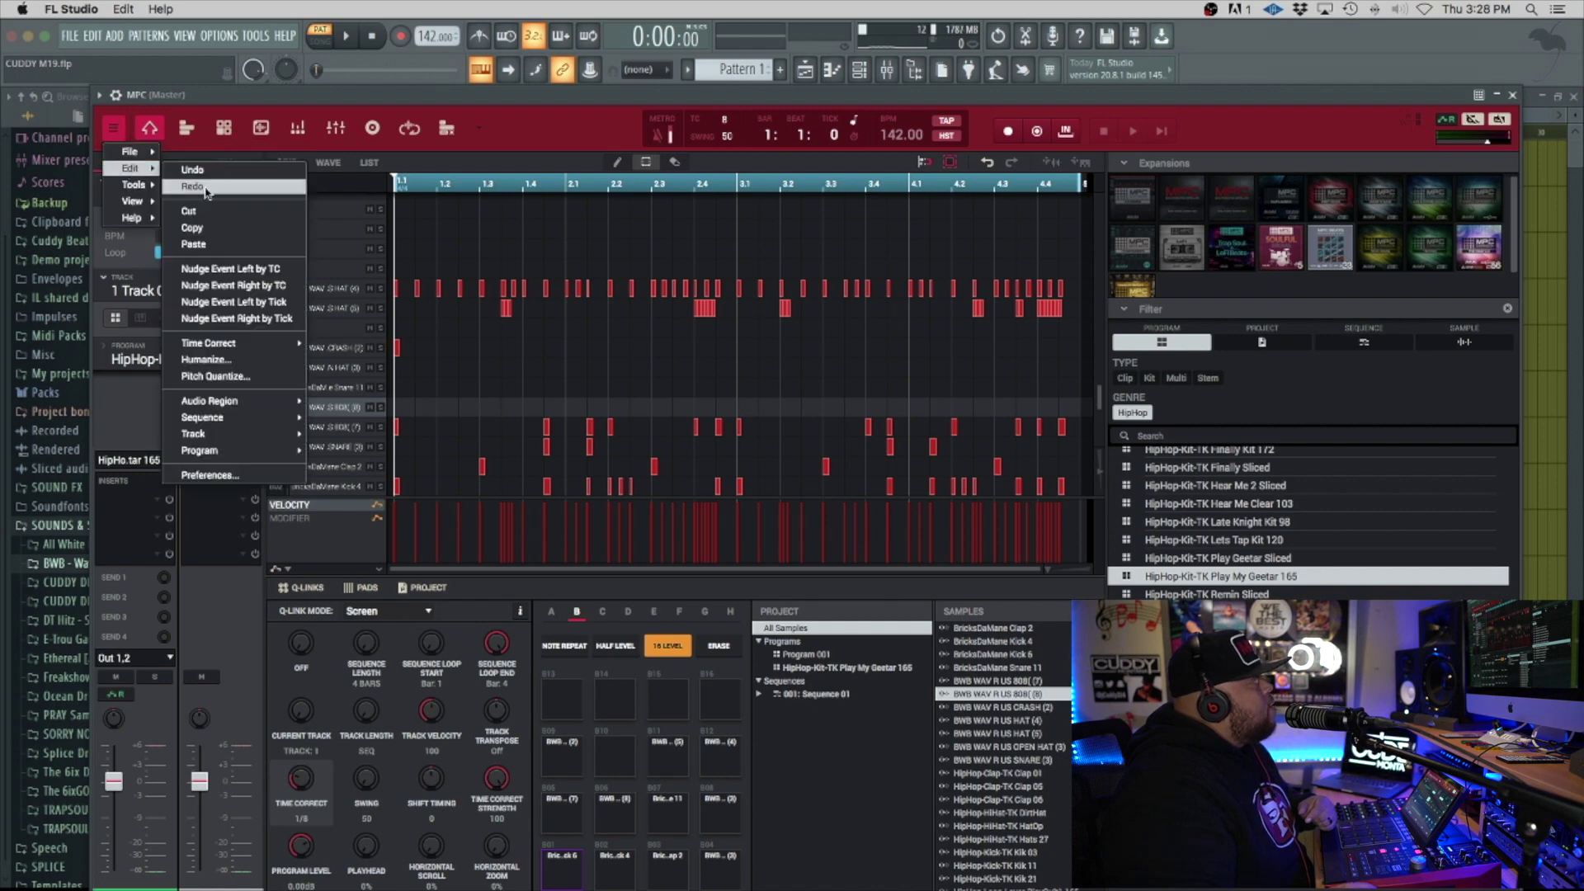
{"action": "left_click", "coordinate": [218, 437]}
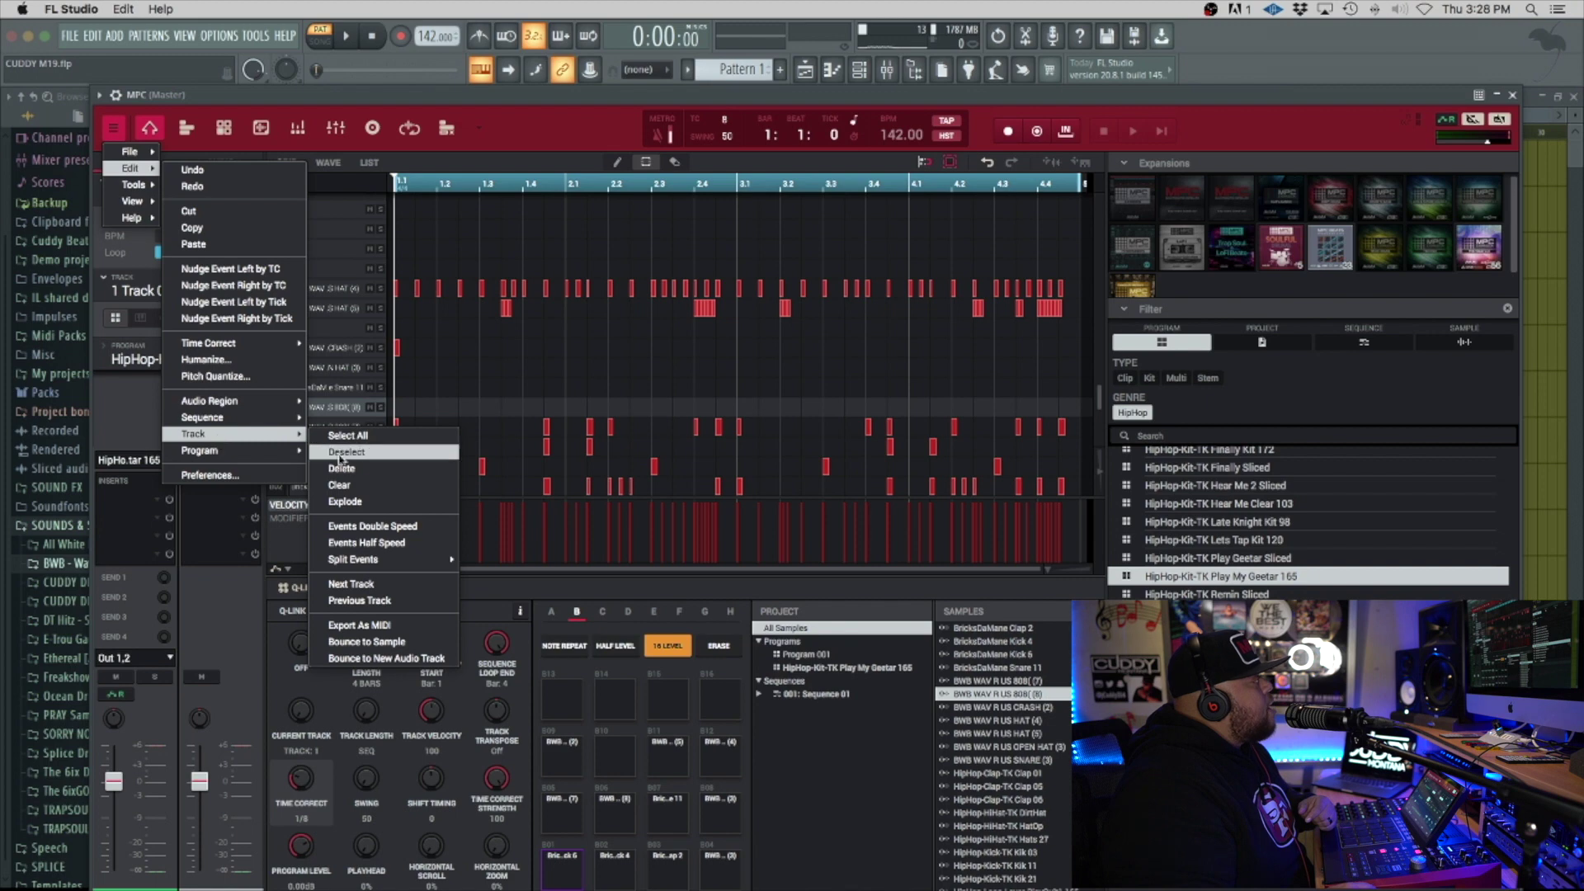
{"action": "left_click", "coordinate": [364, 503]}
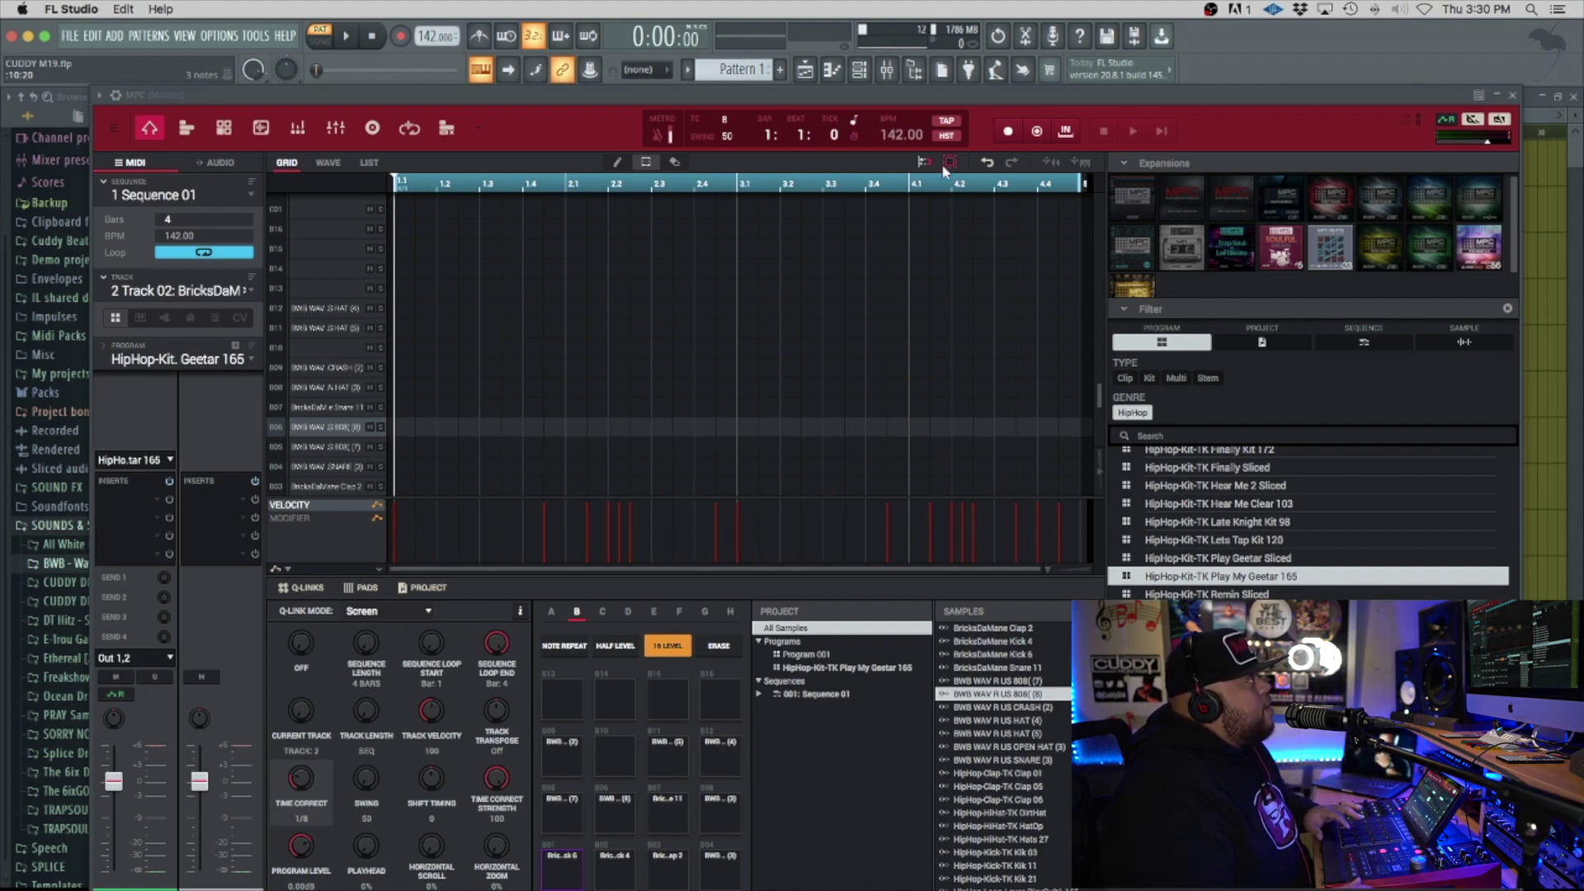
Step: Open the playlist and move the MPC window lower so the first playlist tracks stay exposed for audio export
{"action": "left_click", "coordinate": [1052, 163]}
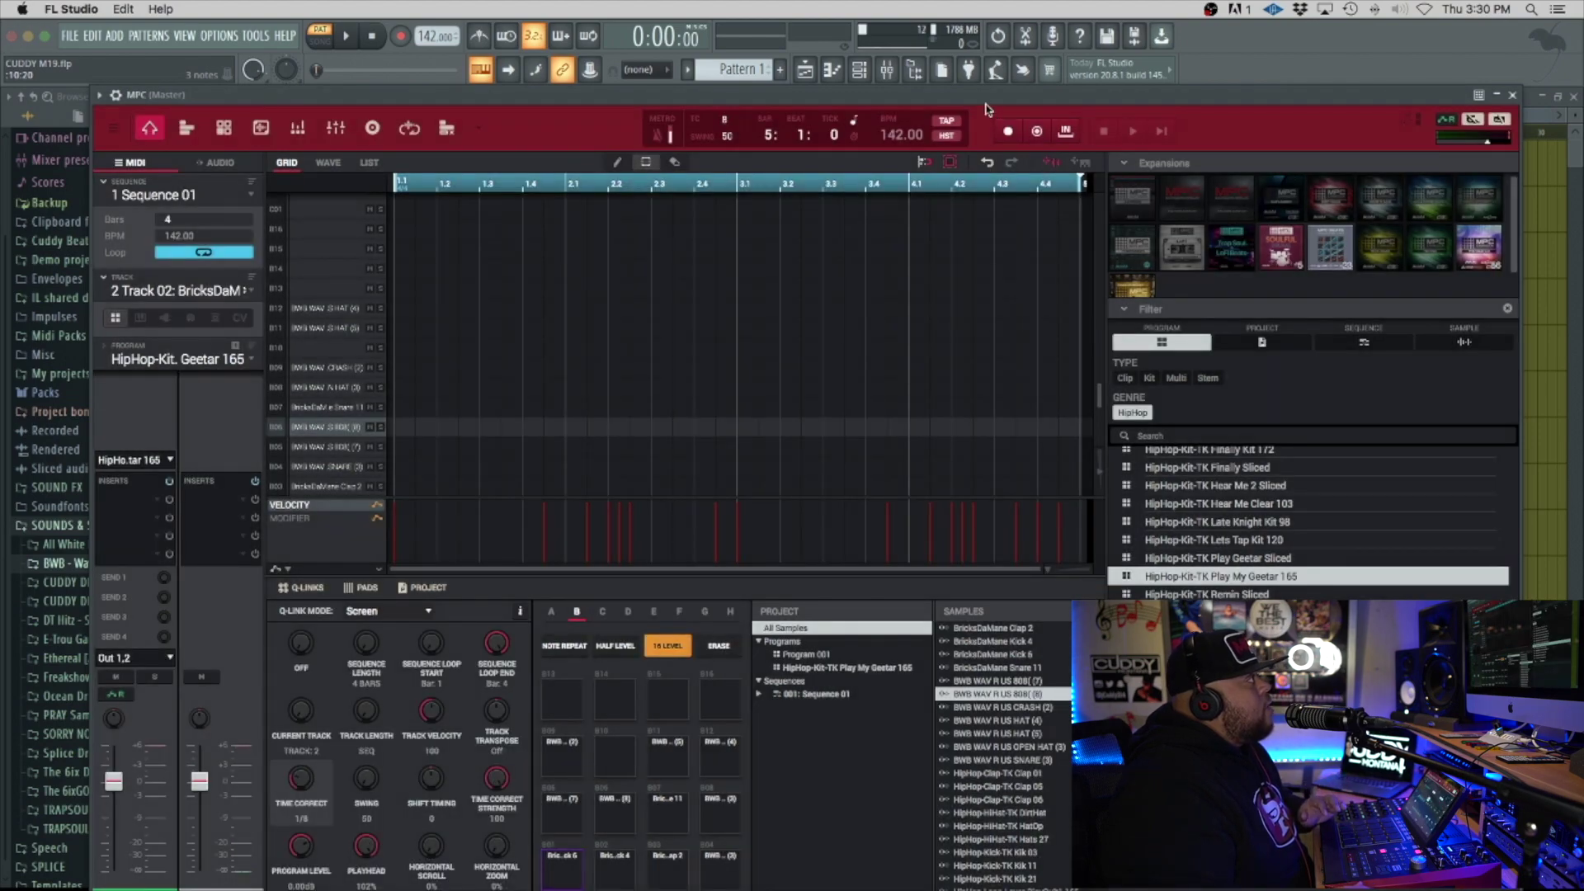
{"action": "left_click_drag", "start_coordinate": [987, 105], "coordinate": [1427, 102]}
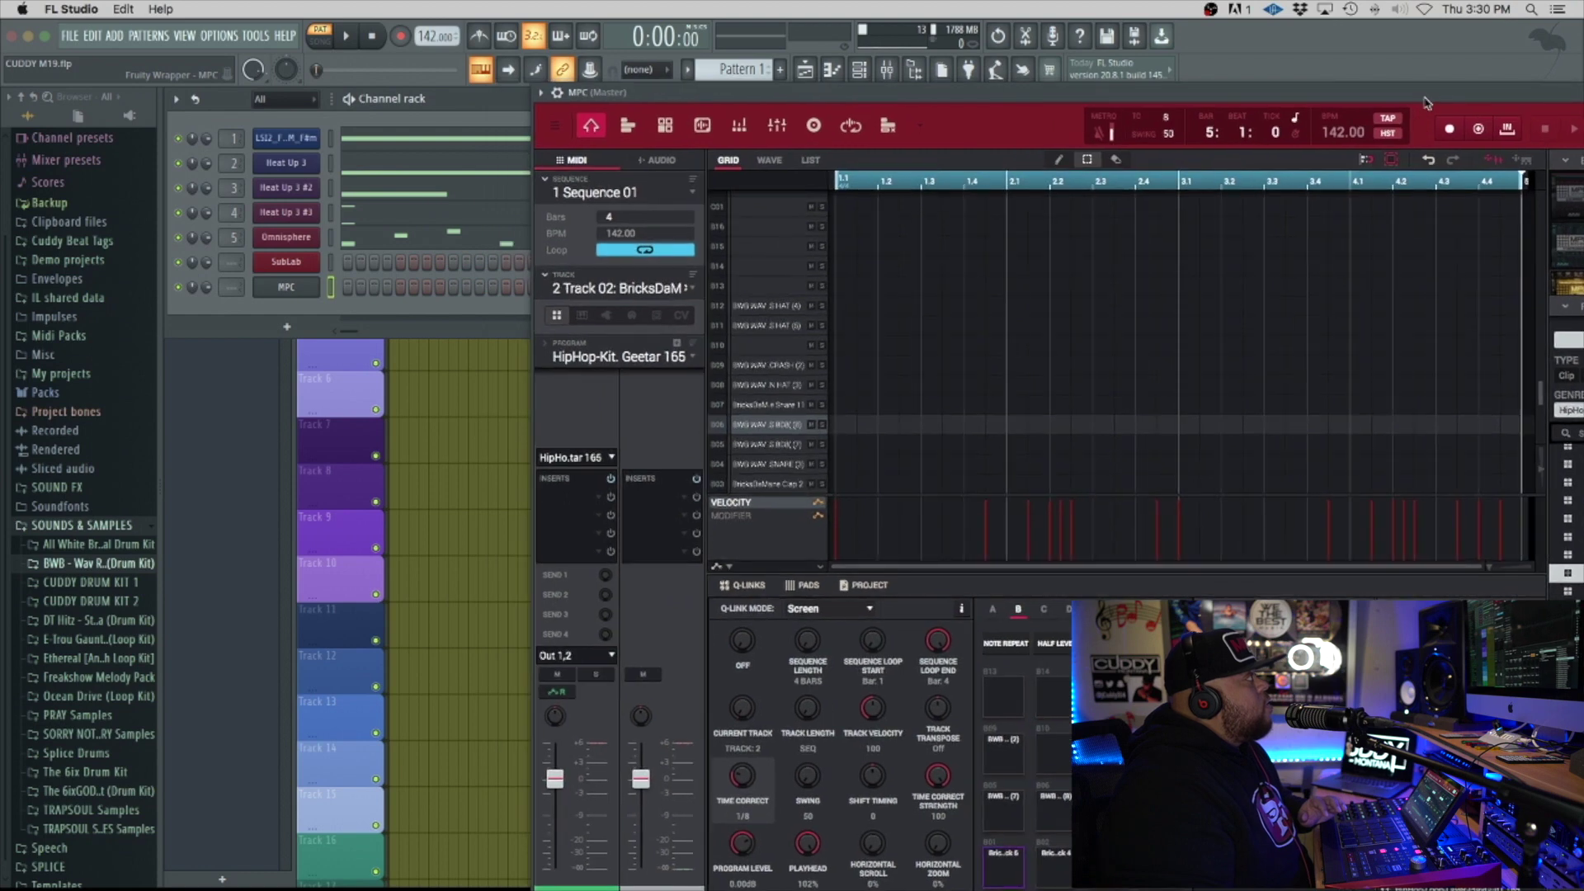
{"action": "left_click", "coordinate": [833, 71]}
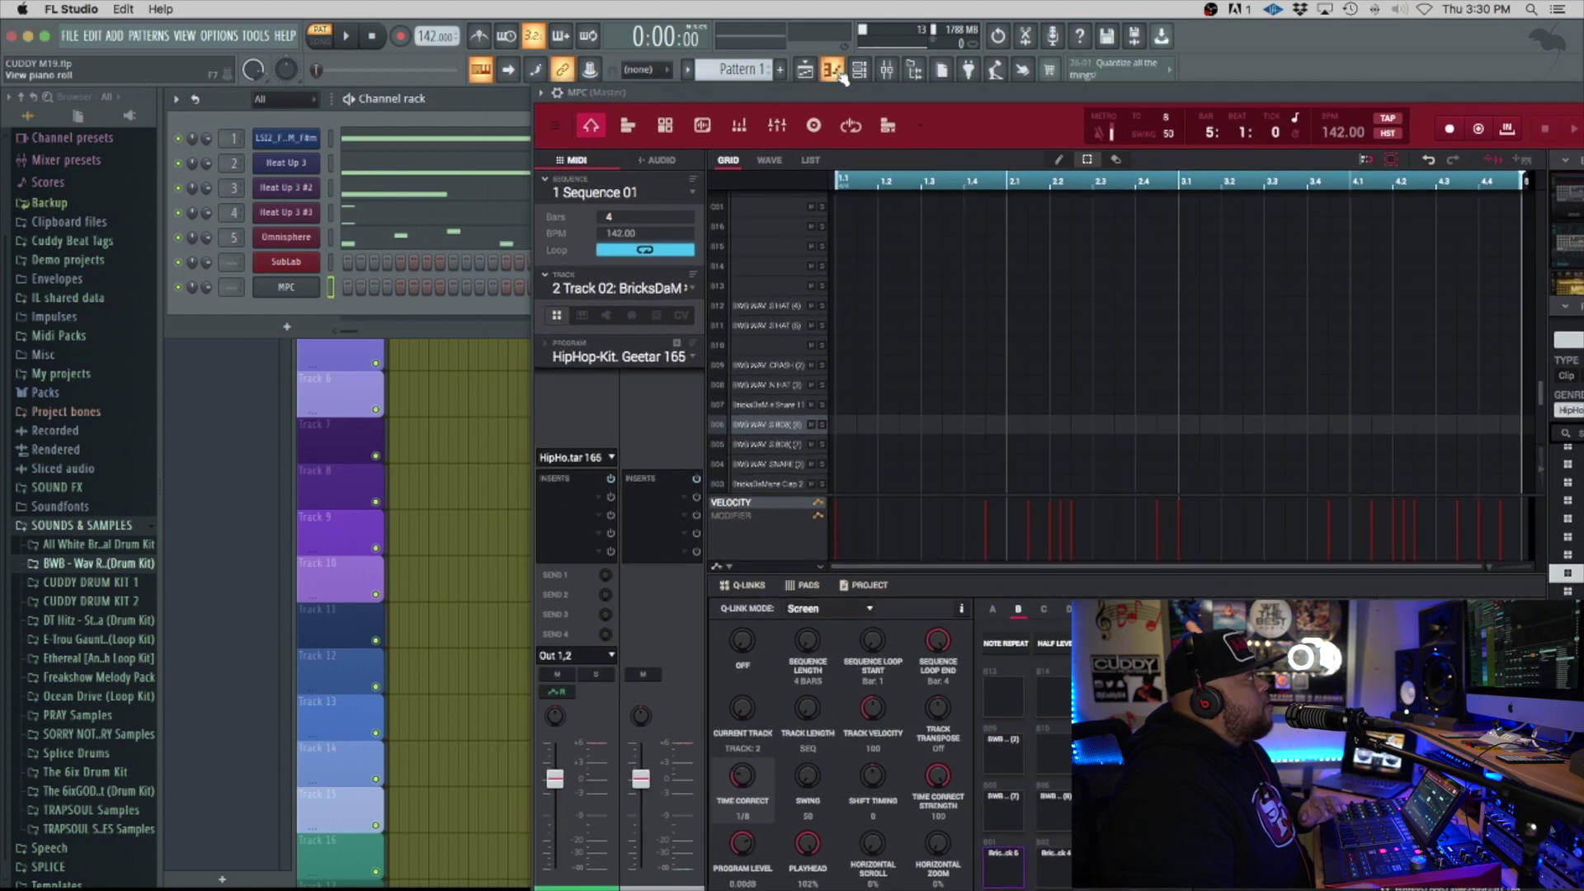
{"action": "left_click", "coordinate": [840, 76]}
{"action": "left_click", "coordinate": [812, 70]}
{"action": "left_click", "coordinate": [815, 71]}
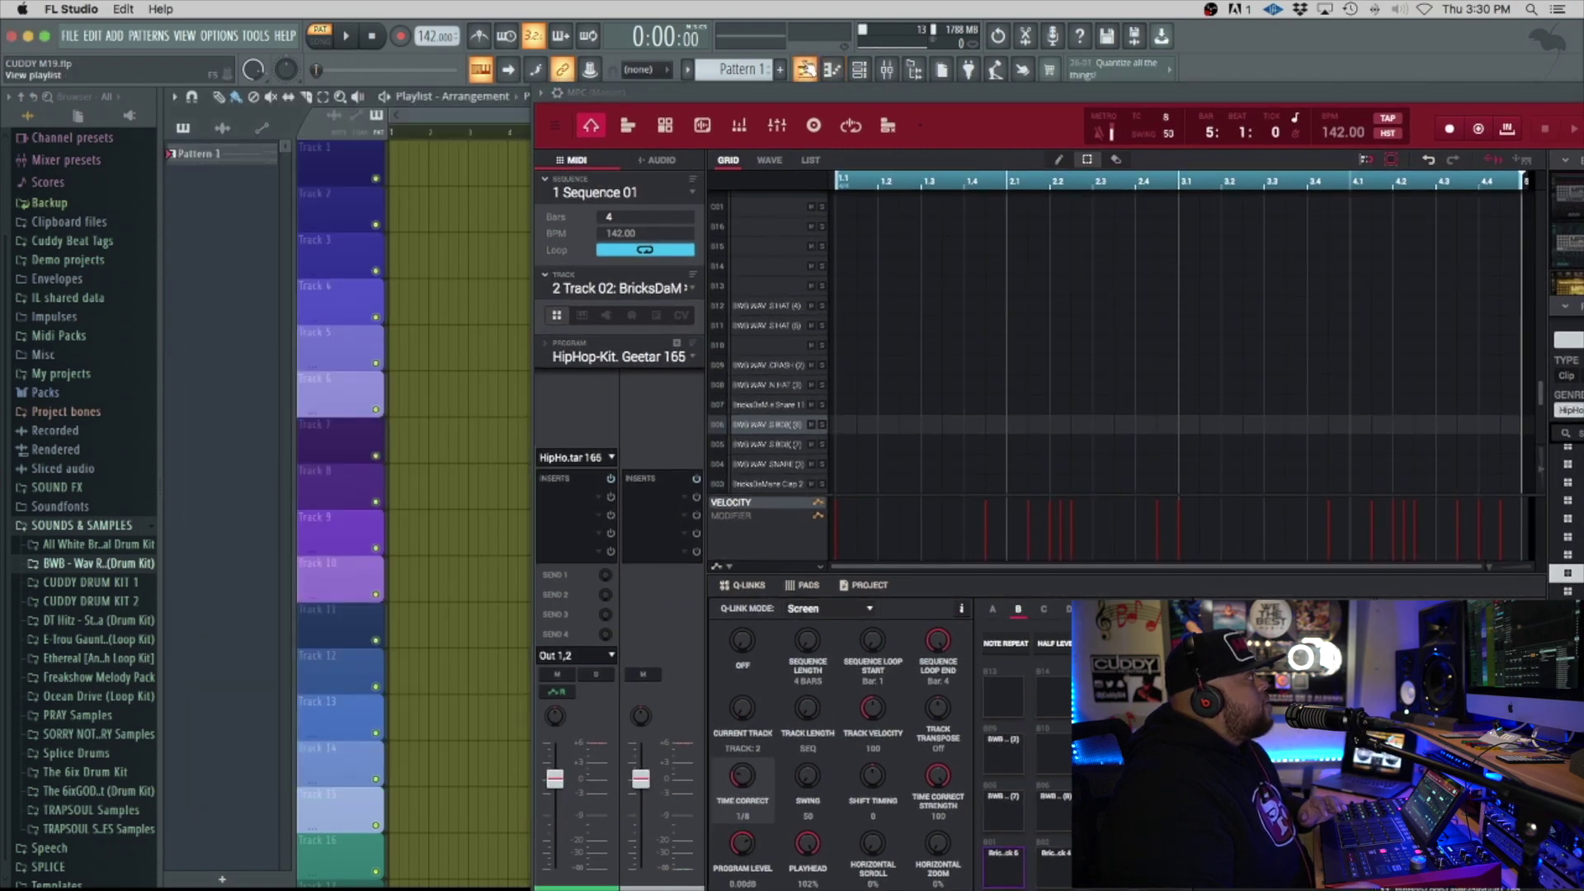
{"action": "left_click", "coordinate": [957, 122]}
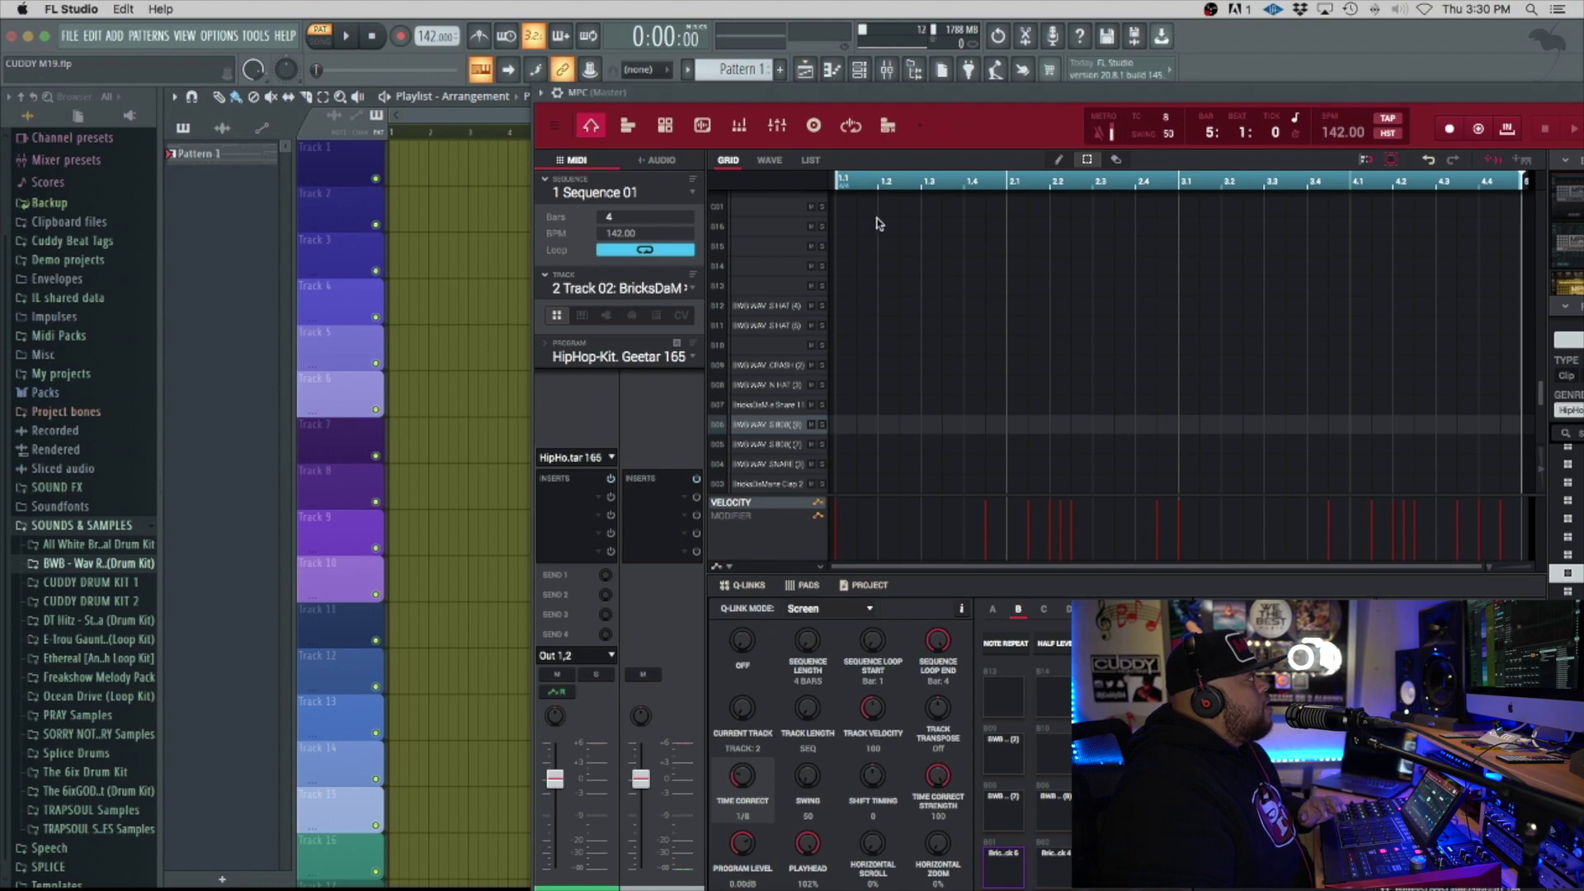
{"action": "left_click_drag", "start_coordinate": [913, 100], "coordinate": [651, 399]}
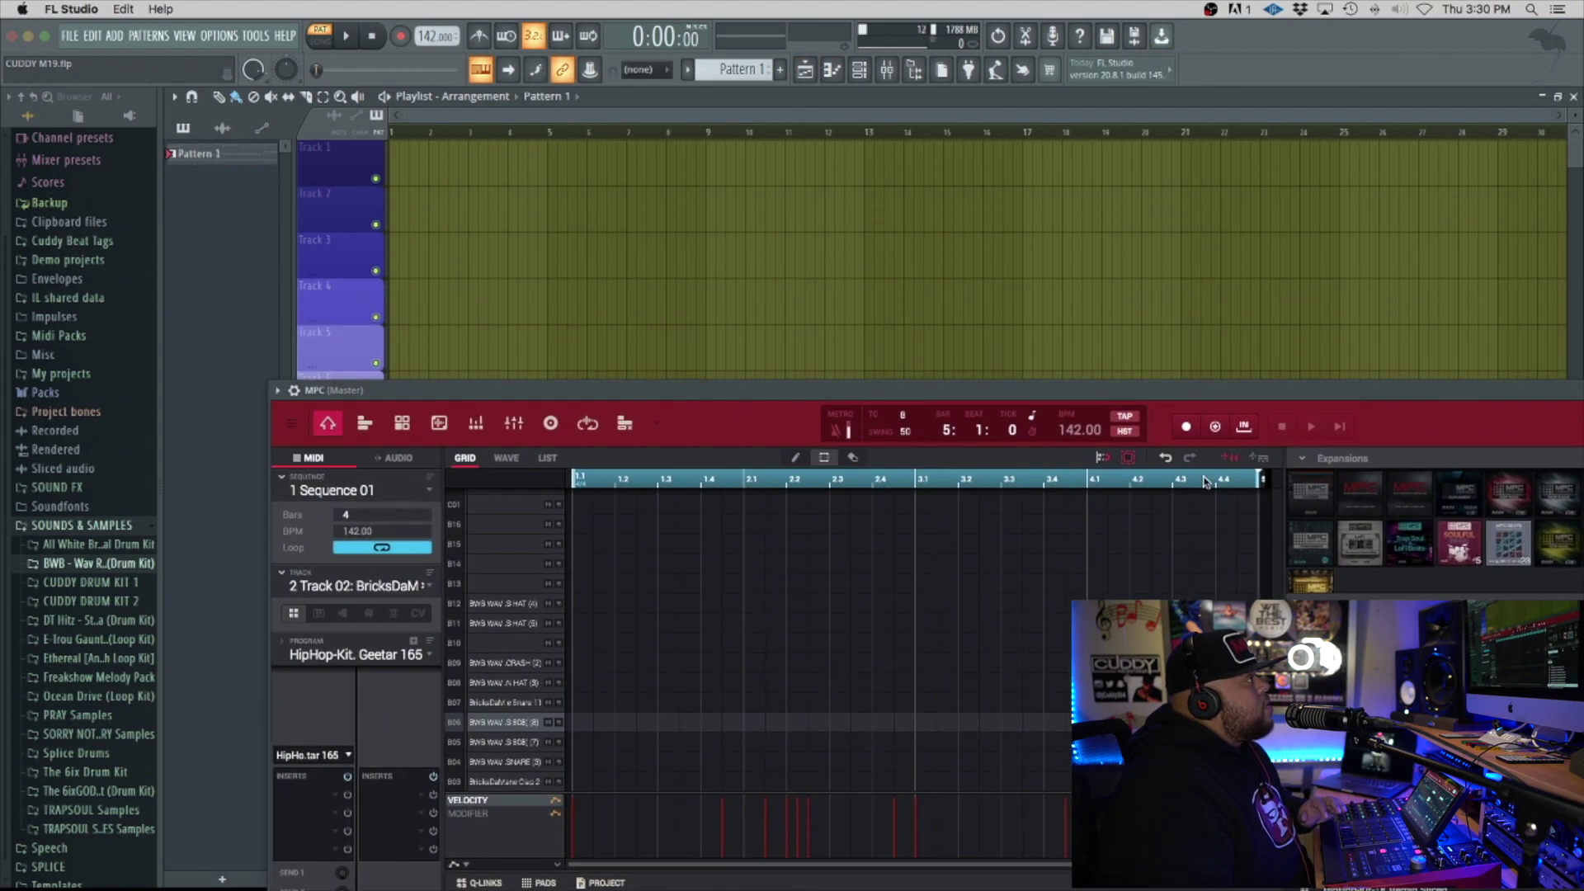
Step: Export the BricksDaMane Kick 4, Clap 2 and BWB SNARE (3) tracks as audio to the start of playlist Tracks 1, 2 and 3
{"action": "left_click_drag", "start_coordinate": [1233, 464], "coordinate": [391, 175]}
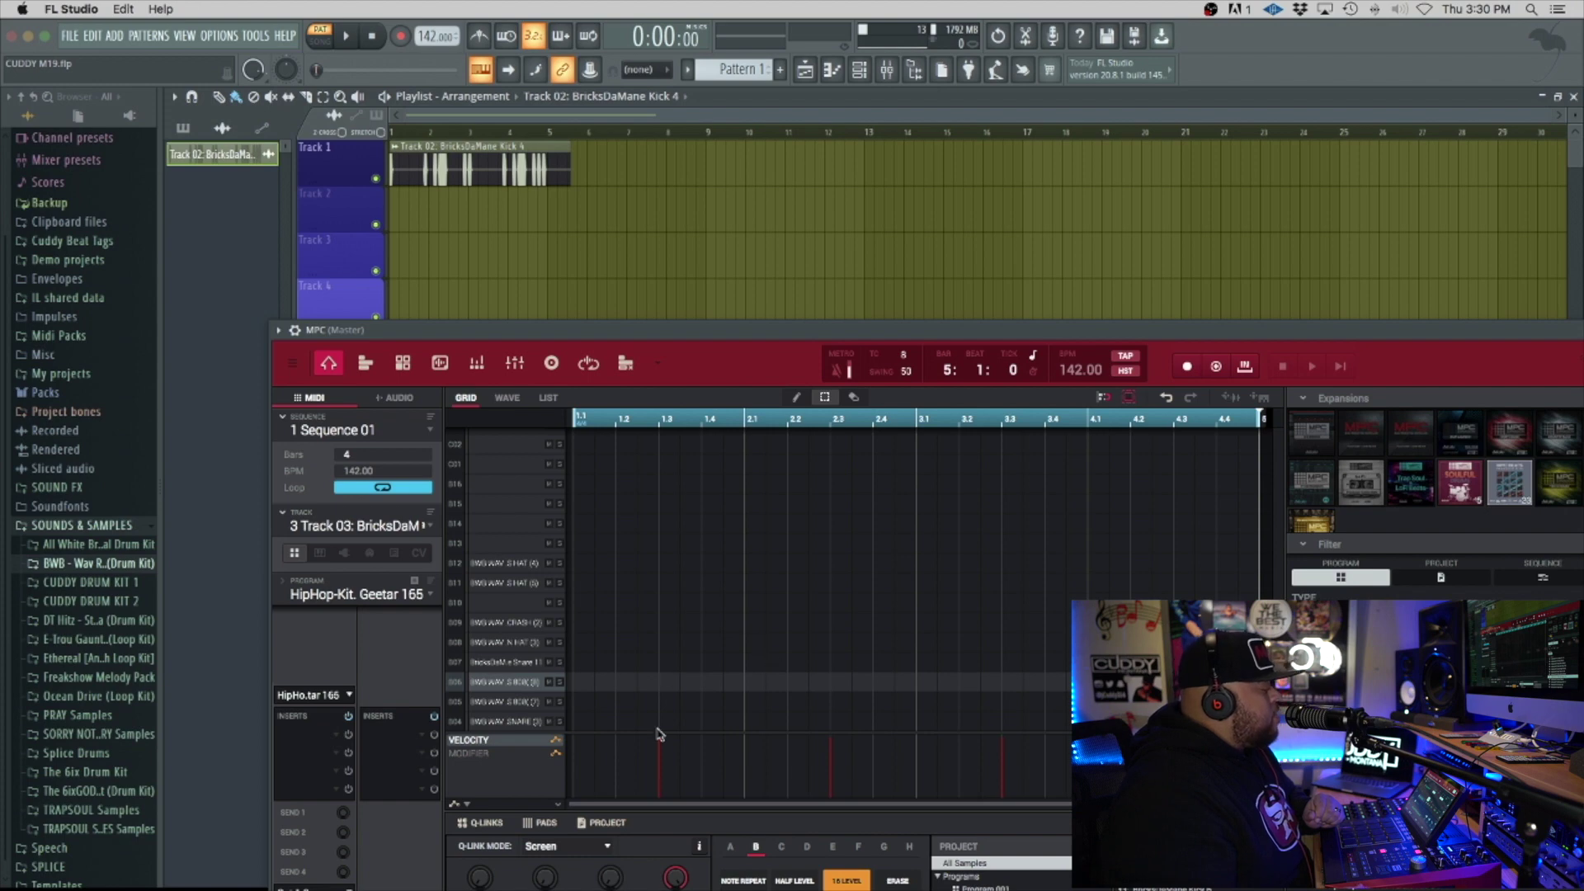
{"action": "left_click", "coordinate": [1231, 399]}
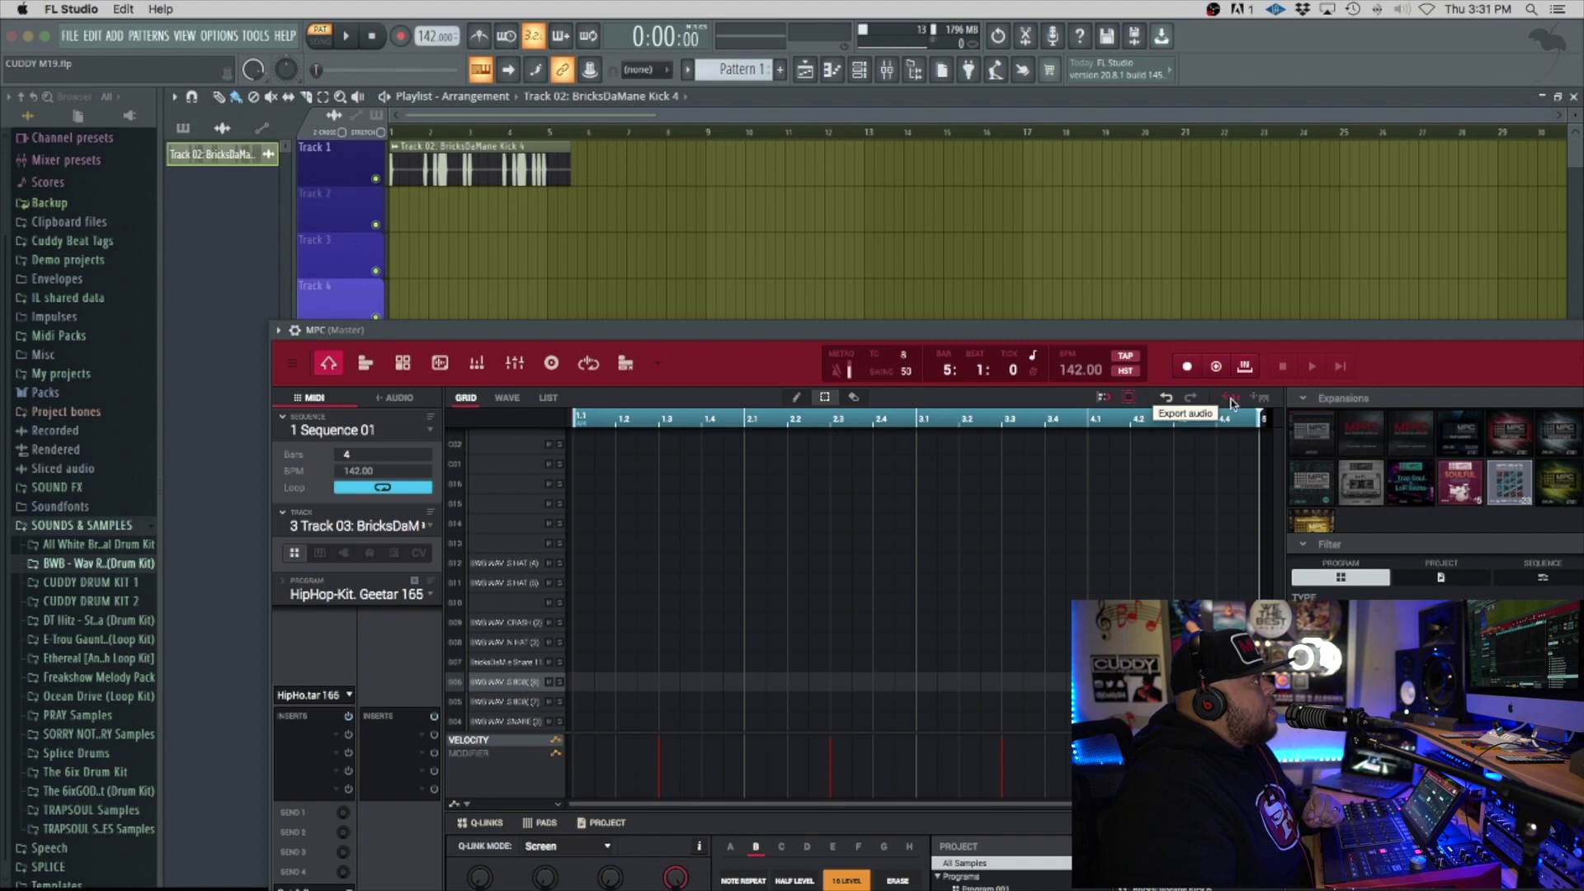
{"action": "left_click_drag", "start_coordinate": [1231, 402], "coordinate": [394, 219]}
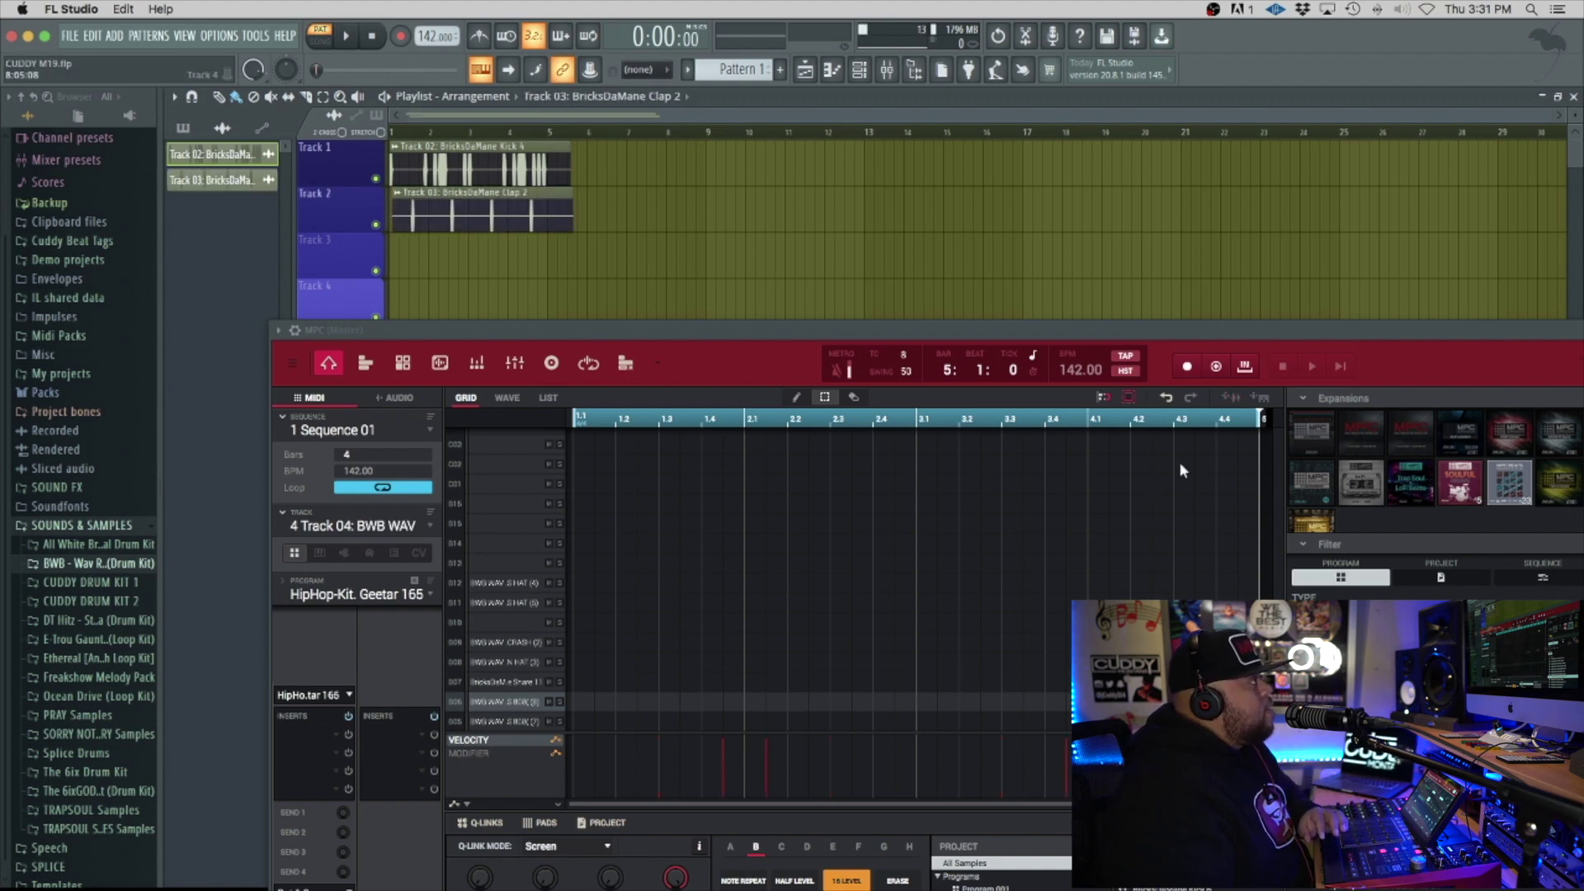
{"action": "left_click", "coordinate": [1228, 399]}
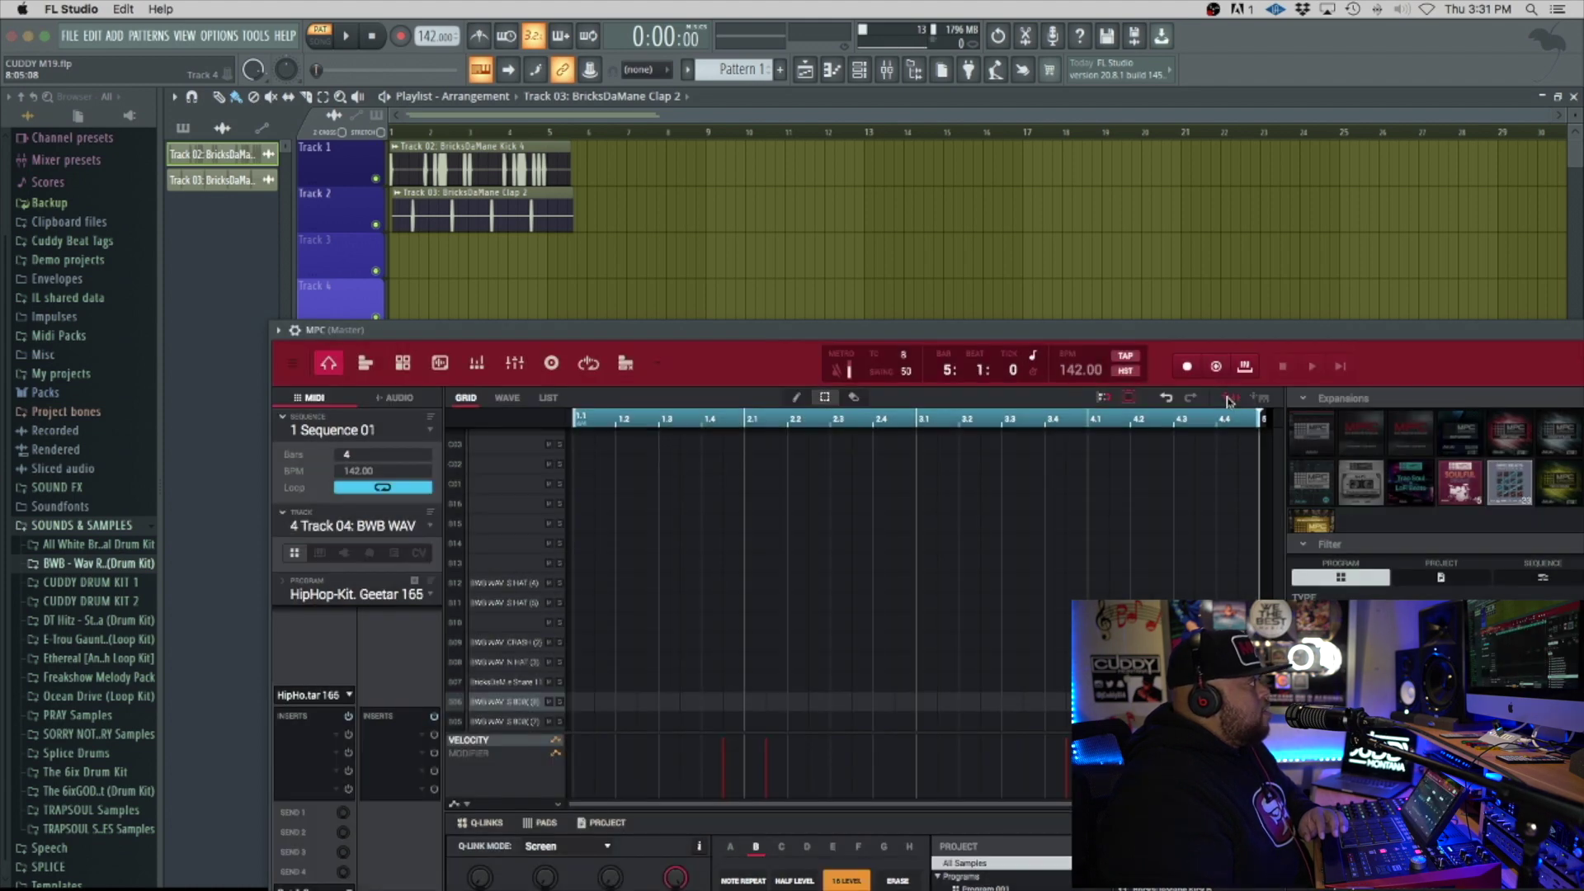
{"action": "left_click_drag", "start_coordinate": [1235, 402], "coordinate": [394, 263]}
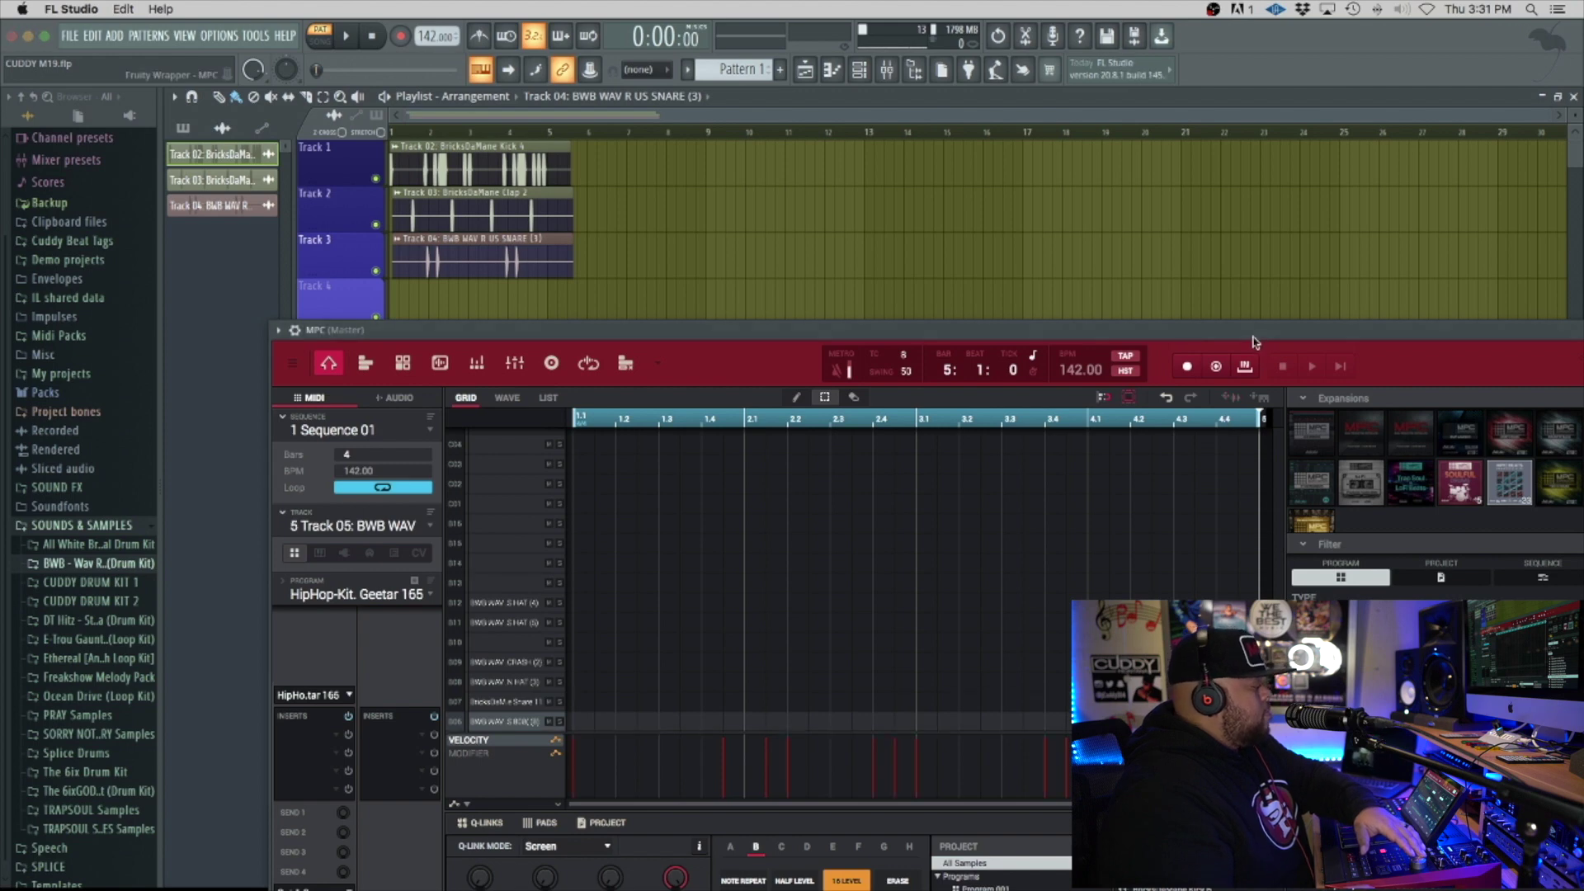
Step: Export the BWB 808 (7) and CRASH (2) tracks as audio to playlist Tracks 4 and 5, moving the MPC window down as needed
{"action": "left_click", "coordinate": [1236, 401]}
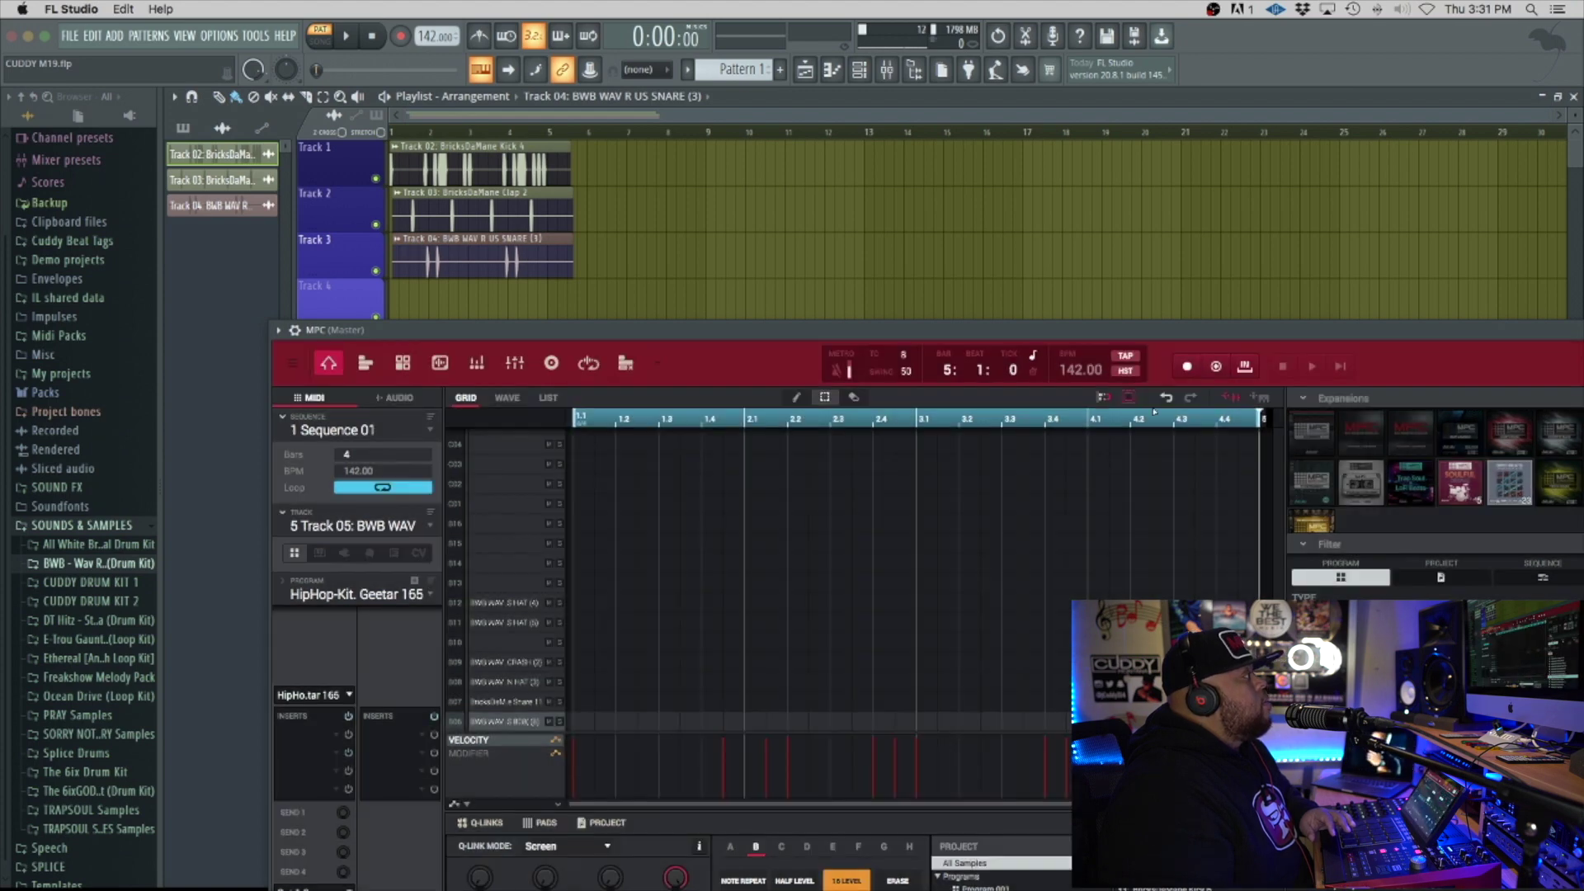
{"action": "left_click_drag", "start_coordinate": [1235, 401], "coordinate": [398, 295]}
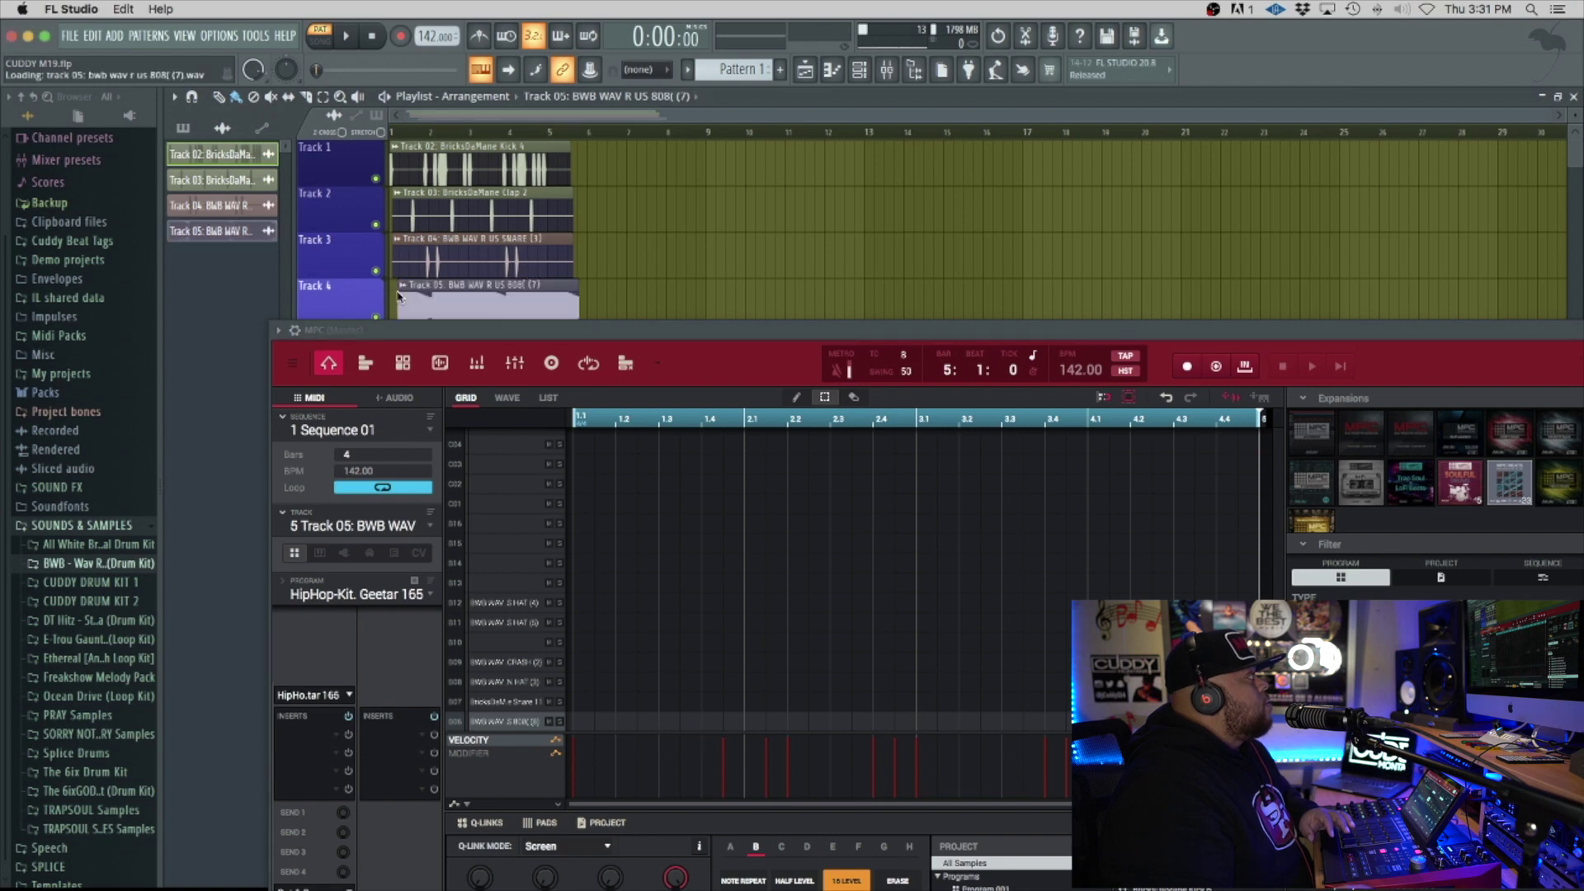
{"action": "left_click_drag", "start_coordinate": [743, 333], "coordinate": [717, 382]}
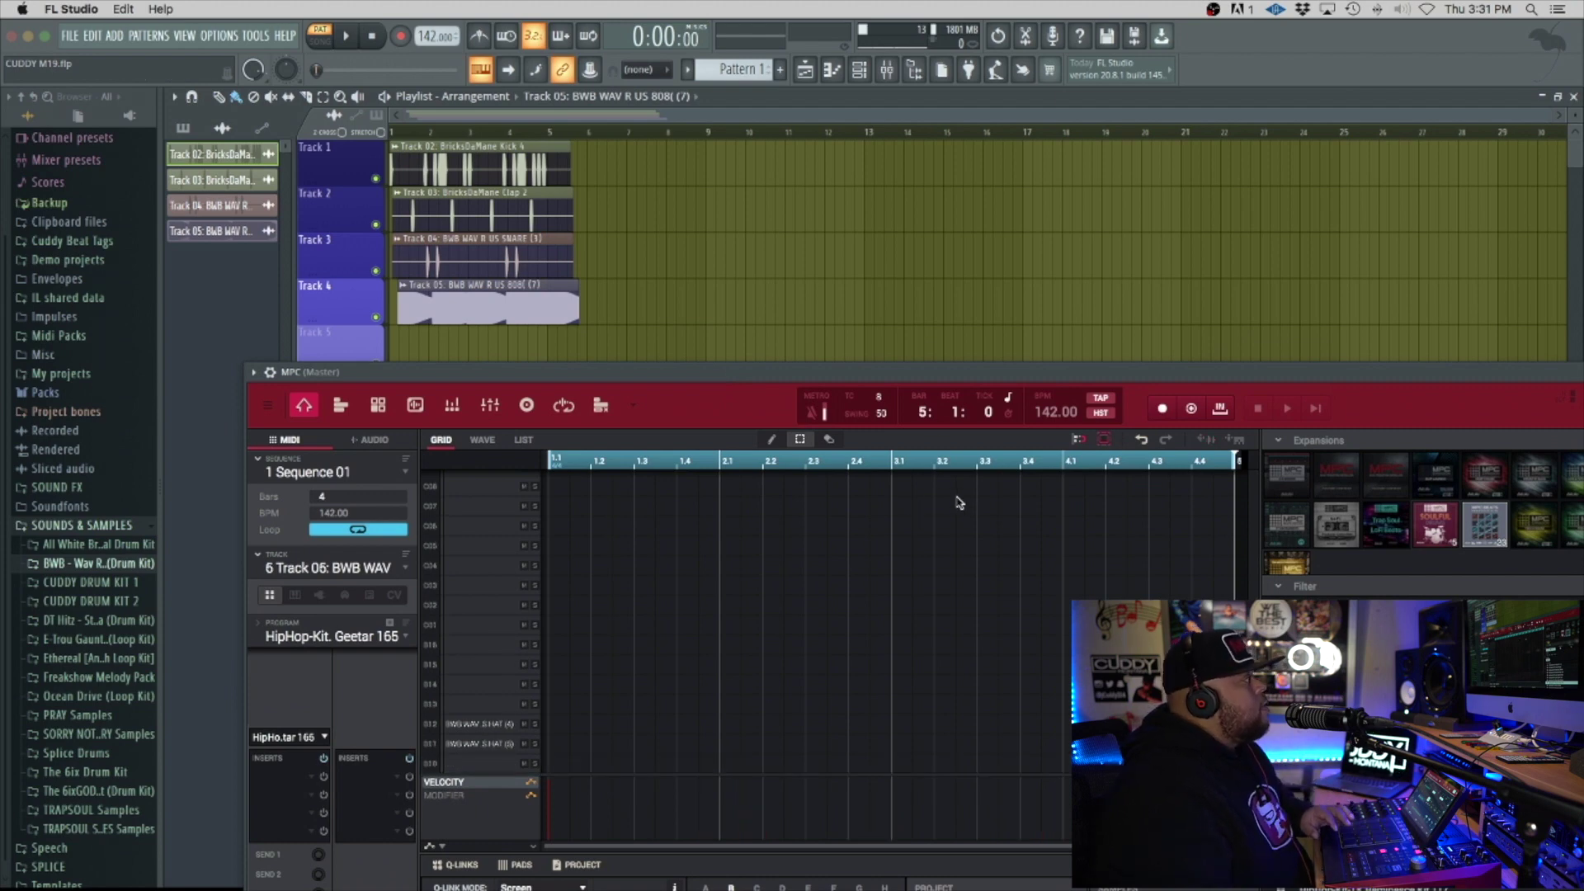
{"action": "left_click", "coordinate": [1206, 442]}
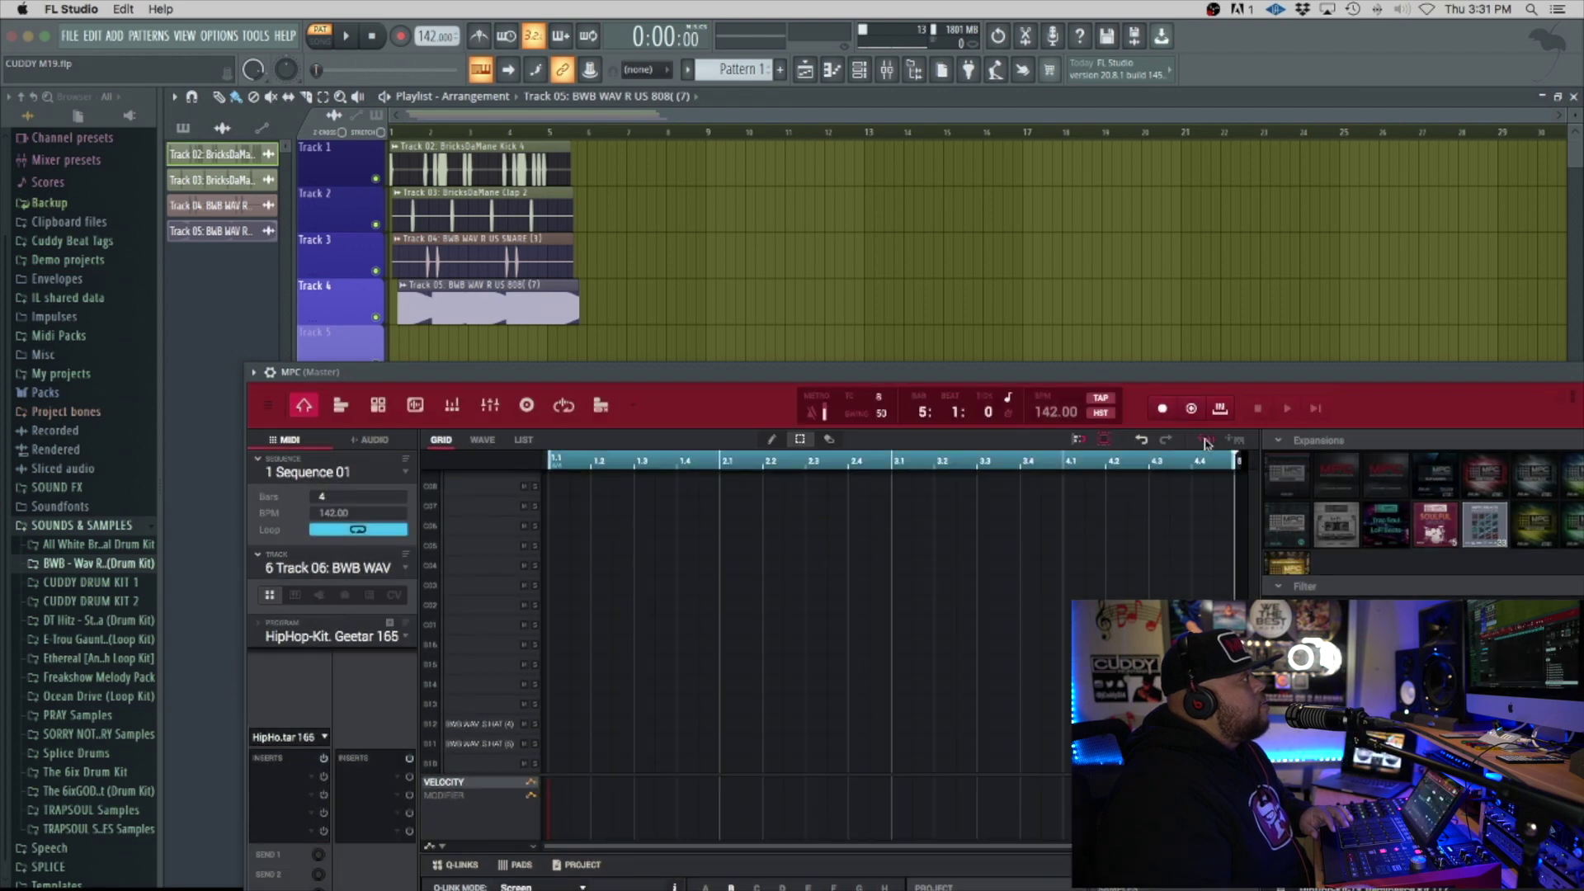
{"action": "left_click_drag", "start_coordinate": [1206, 441], "coordinate": [391, 347]}
{"action": "left_click_drag", "start_coordinate": [707, 377], "coordinate": [693, 501]}
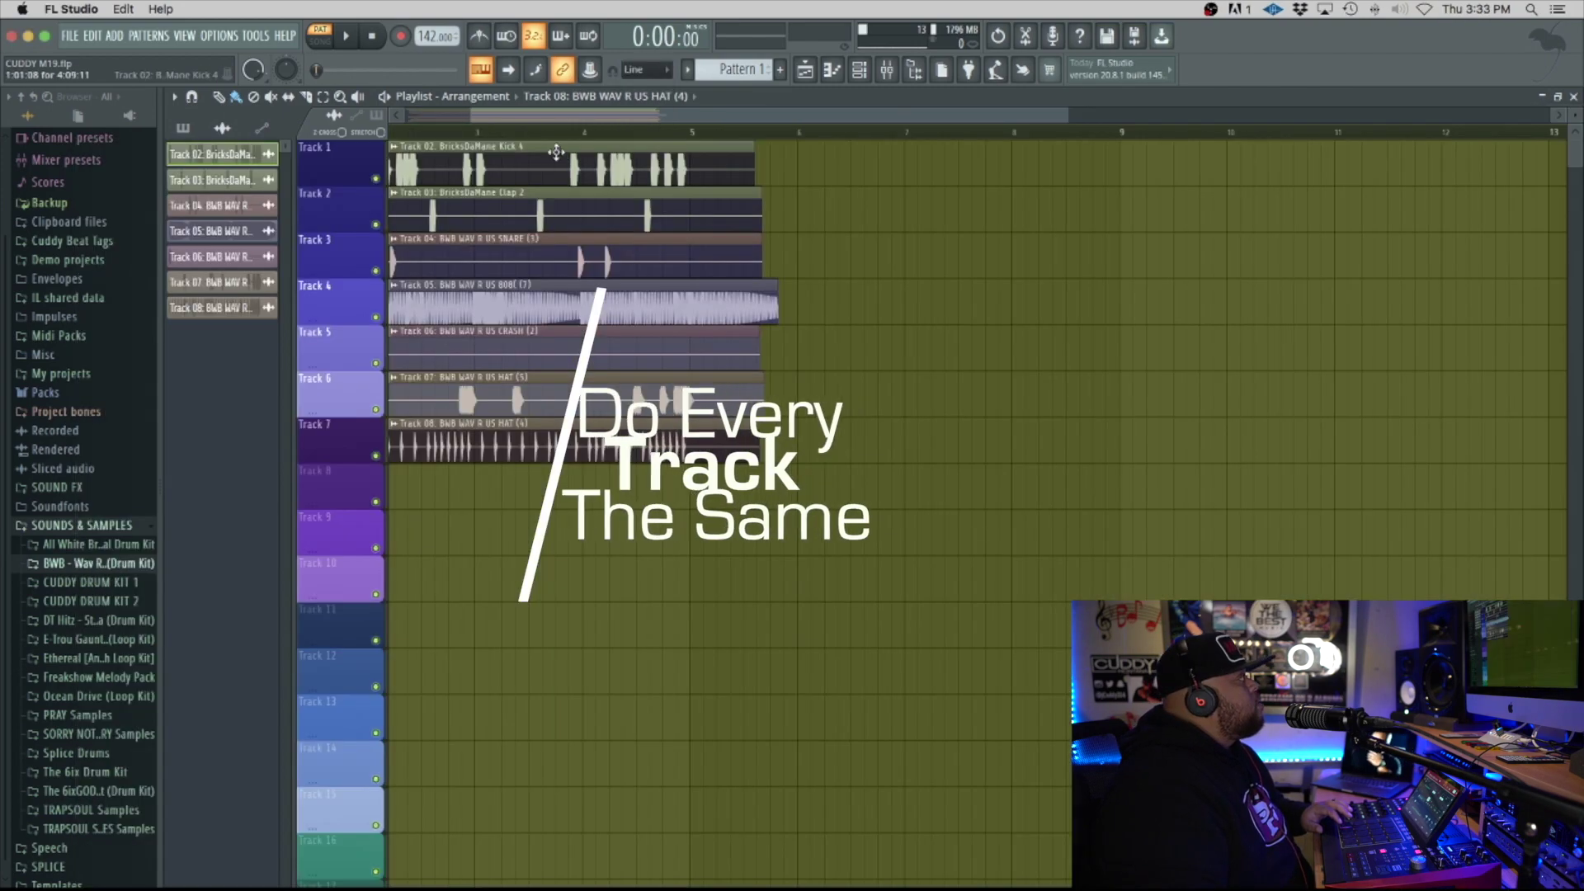
Step: Slice the seven drum clips at bar 5, remove their tails, and play back the four-bar drum arrangement
{"action": "left_click", "coordinate": [468, 434]}
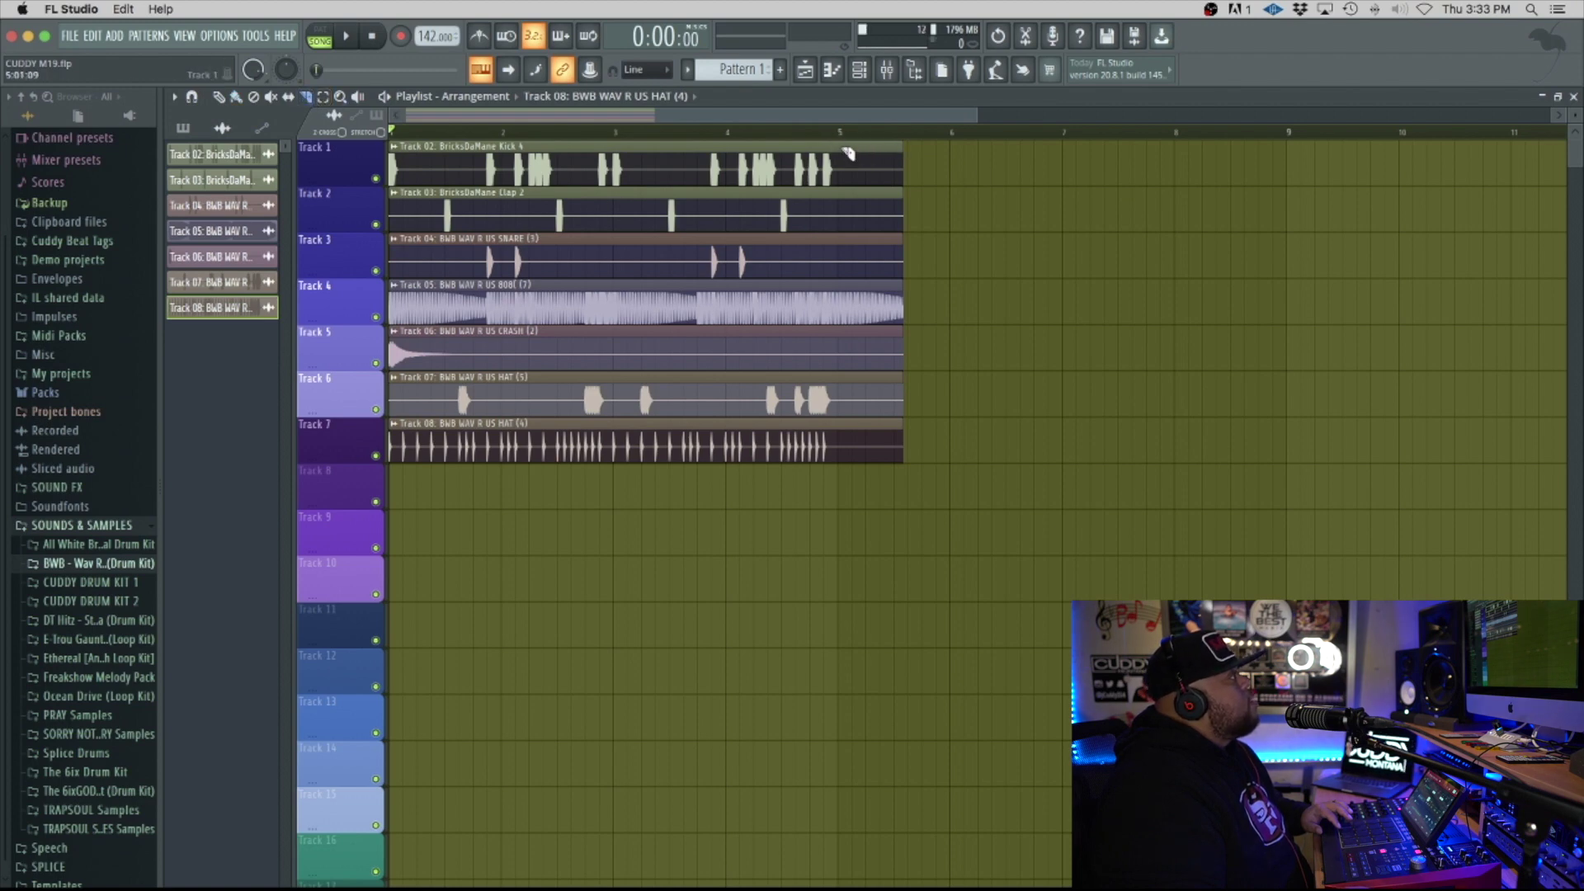
{"action": "left_click_drag", "start_coordinate": [842, 157], "coordinate": [843, 468]}
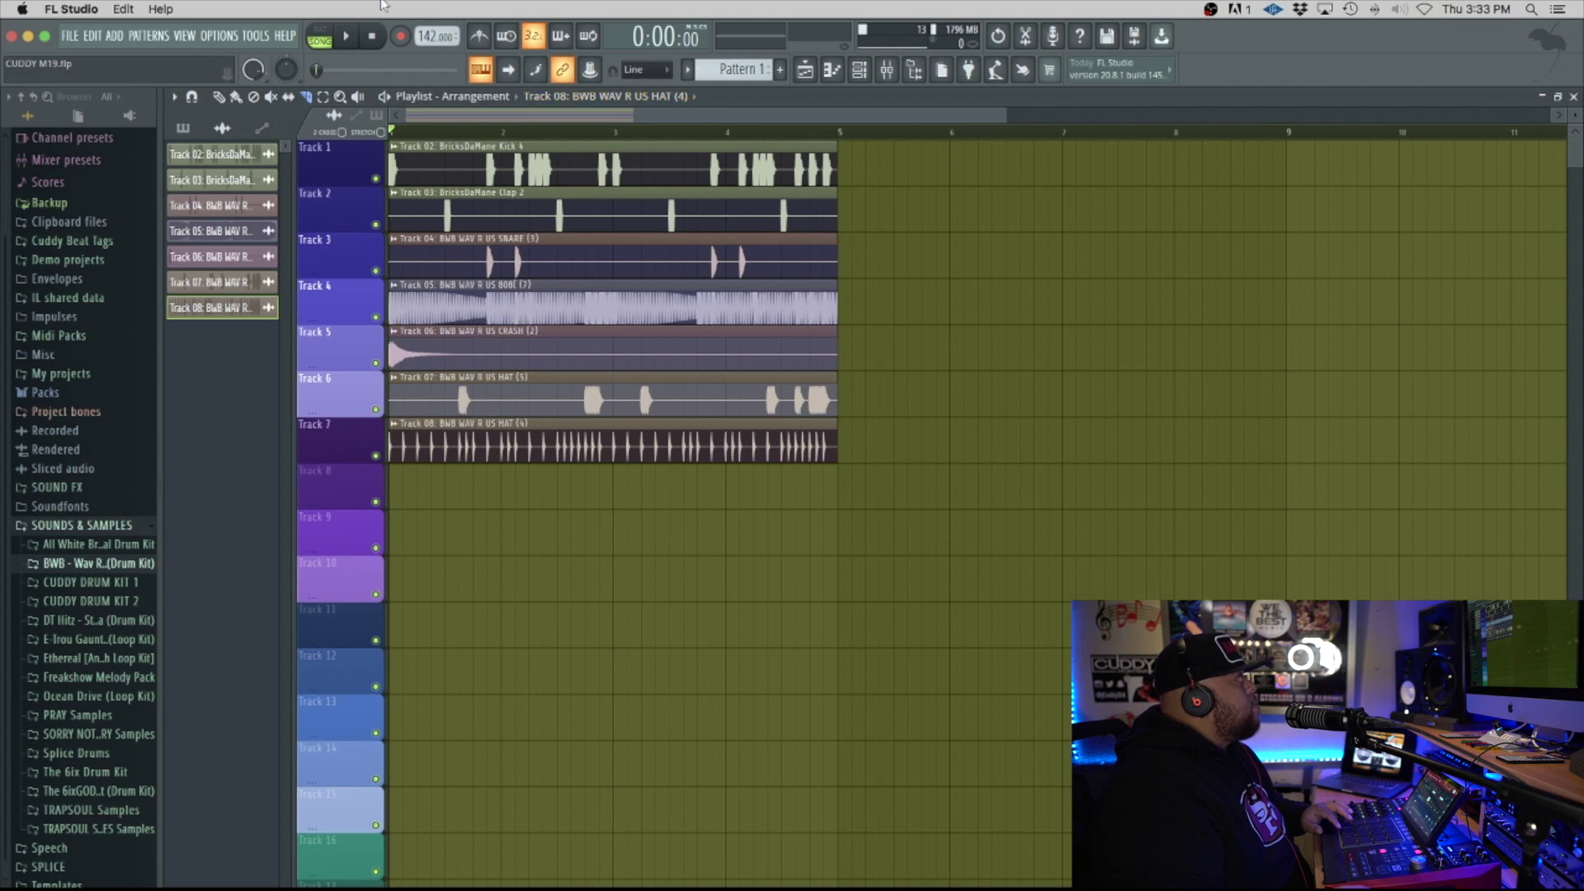
{"action": "left_click", "coordinate": [351, 37]}
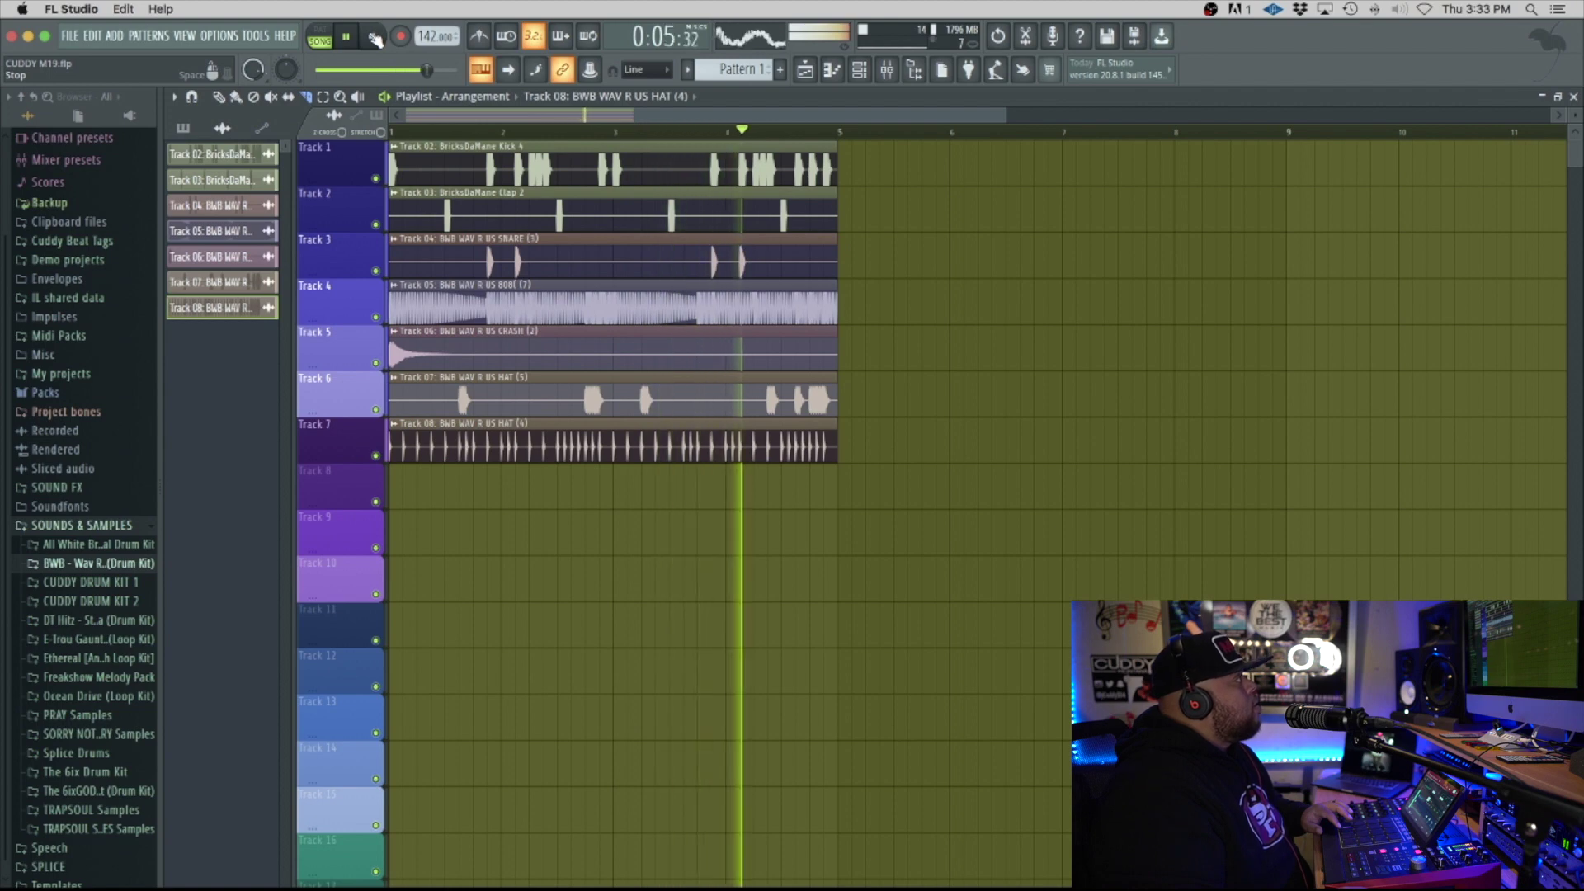
{"action": "left_click", "coordinate": [373, 37]}
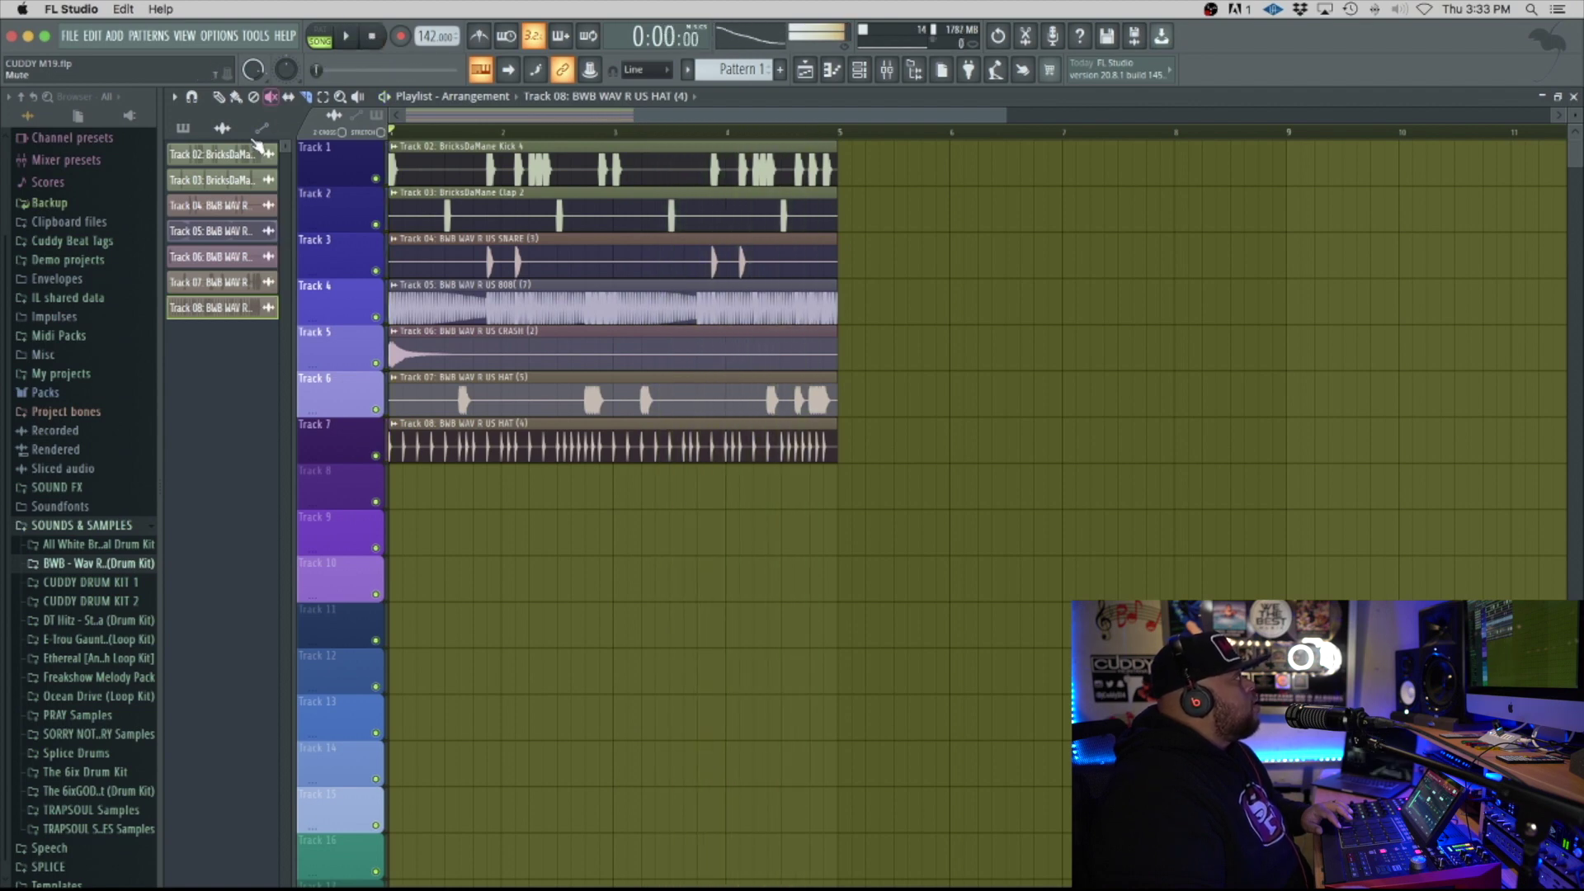
Step: Split Pattern 1 by channel and return to the playlist
{"action": "left_click_drag", "start_coordinate": [737, 69], "coordinate": [747, 124]}
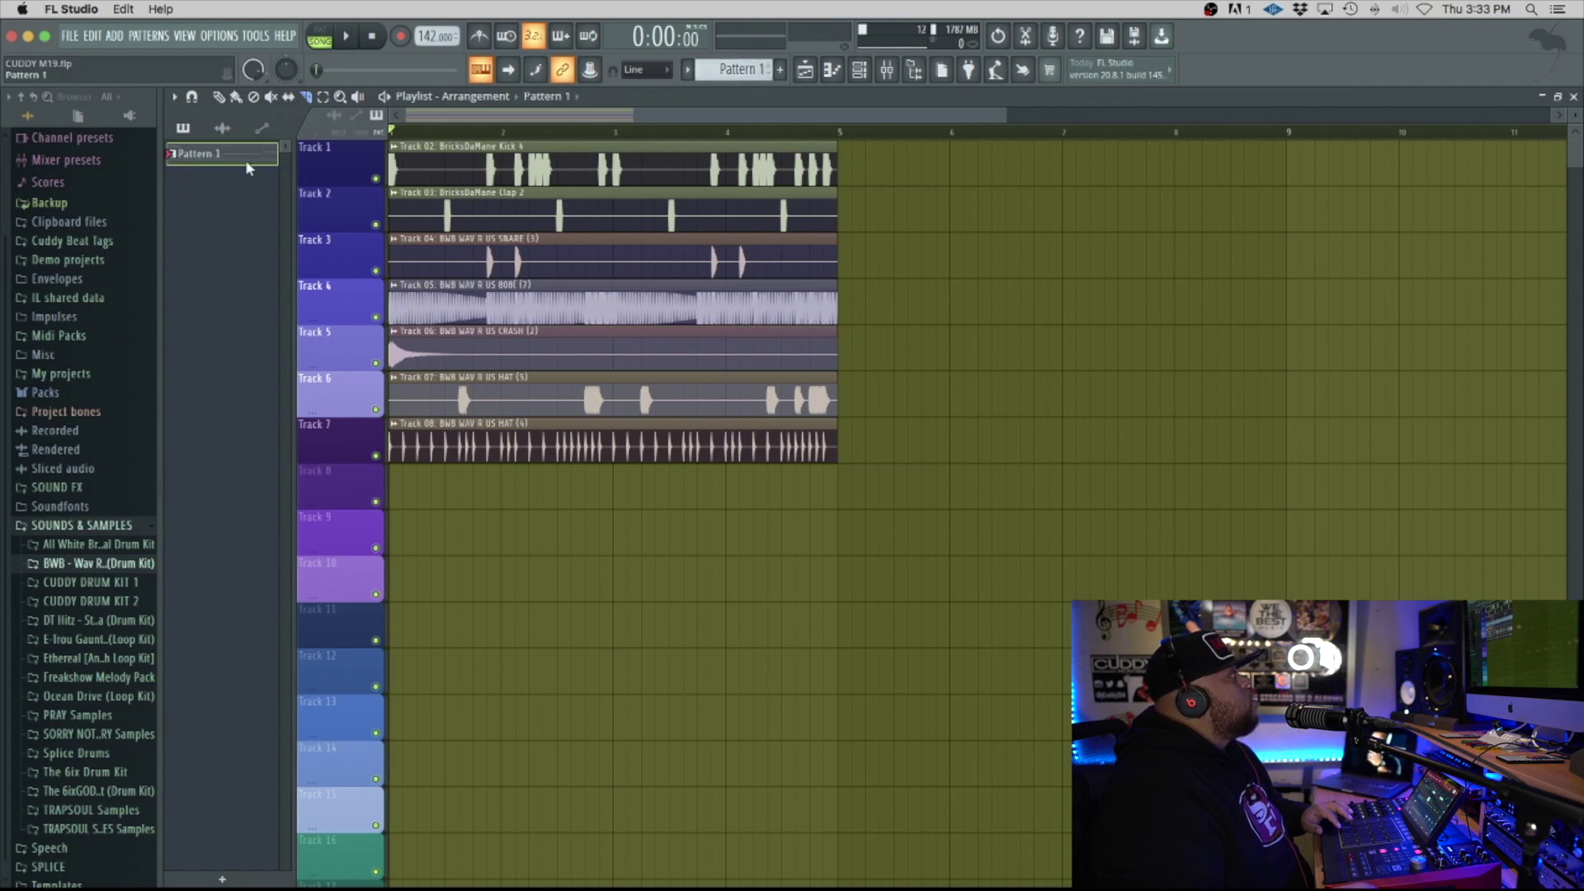
{"action": "left_click", "coordinate": [862, 72]}
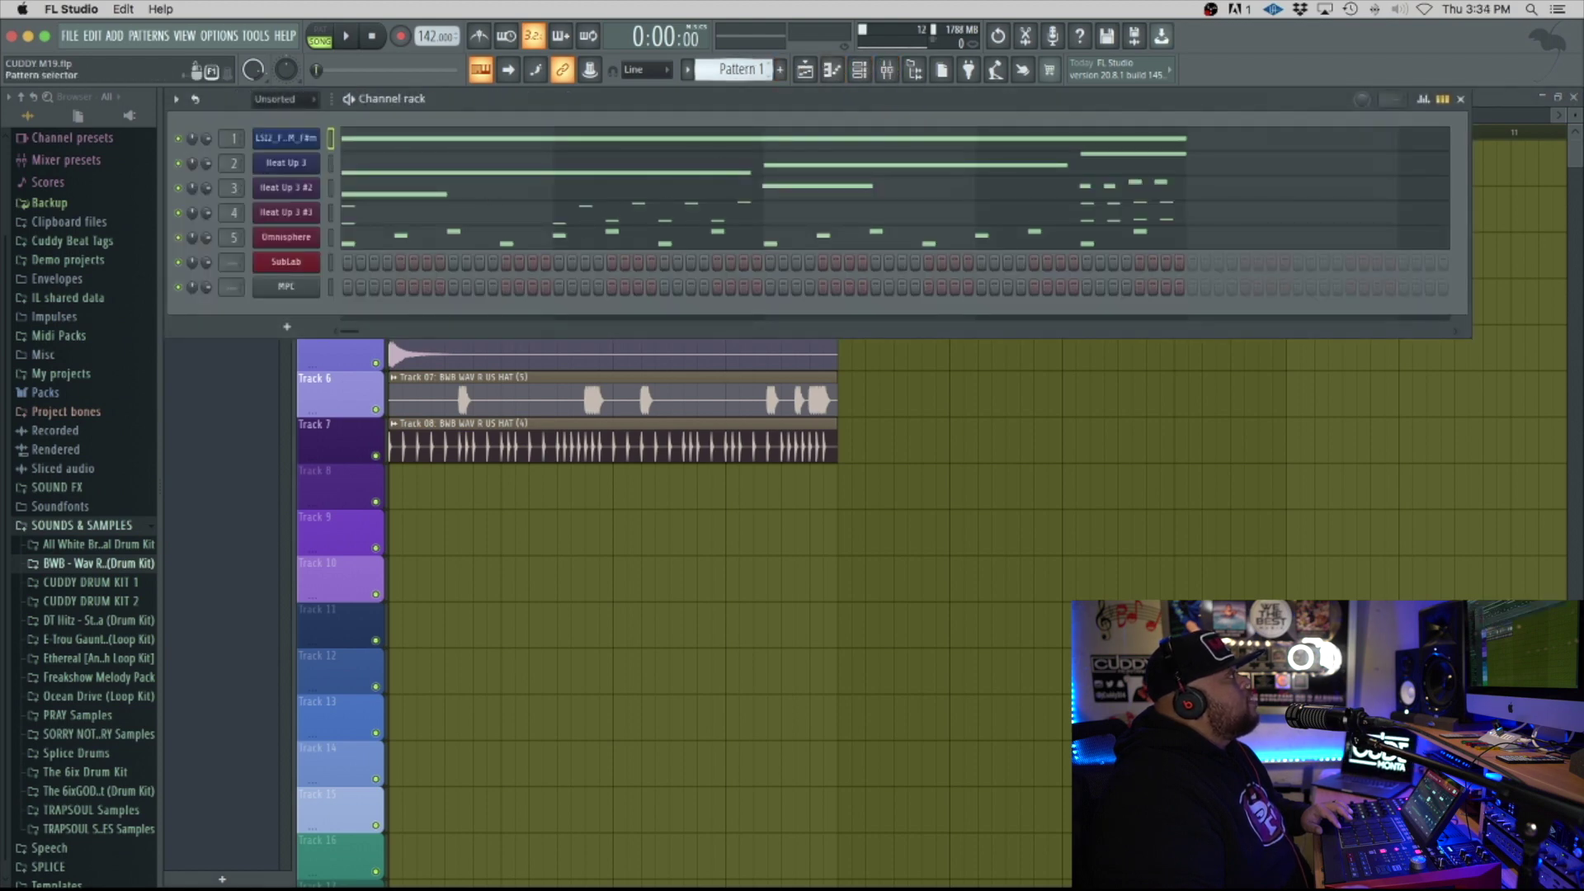
{"action": "left_click", "coordinate": [748, 65]}
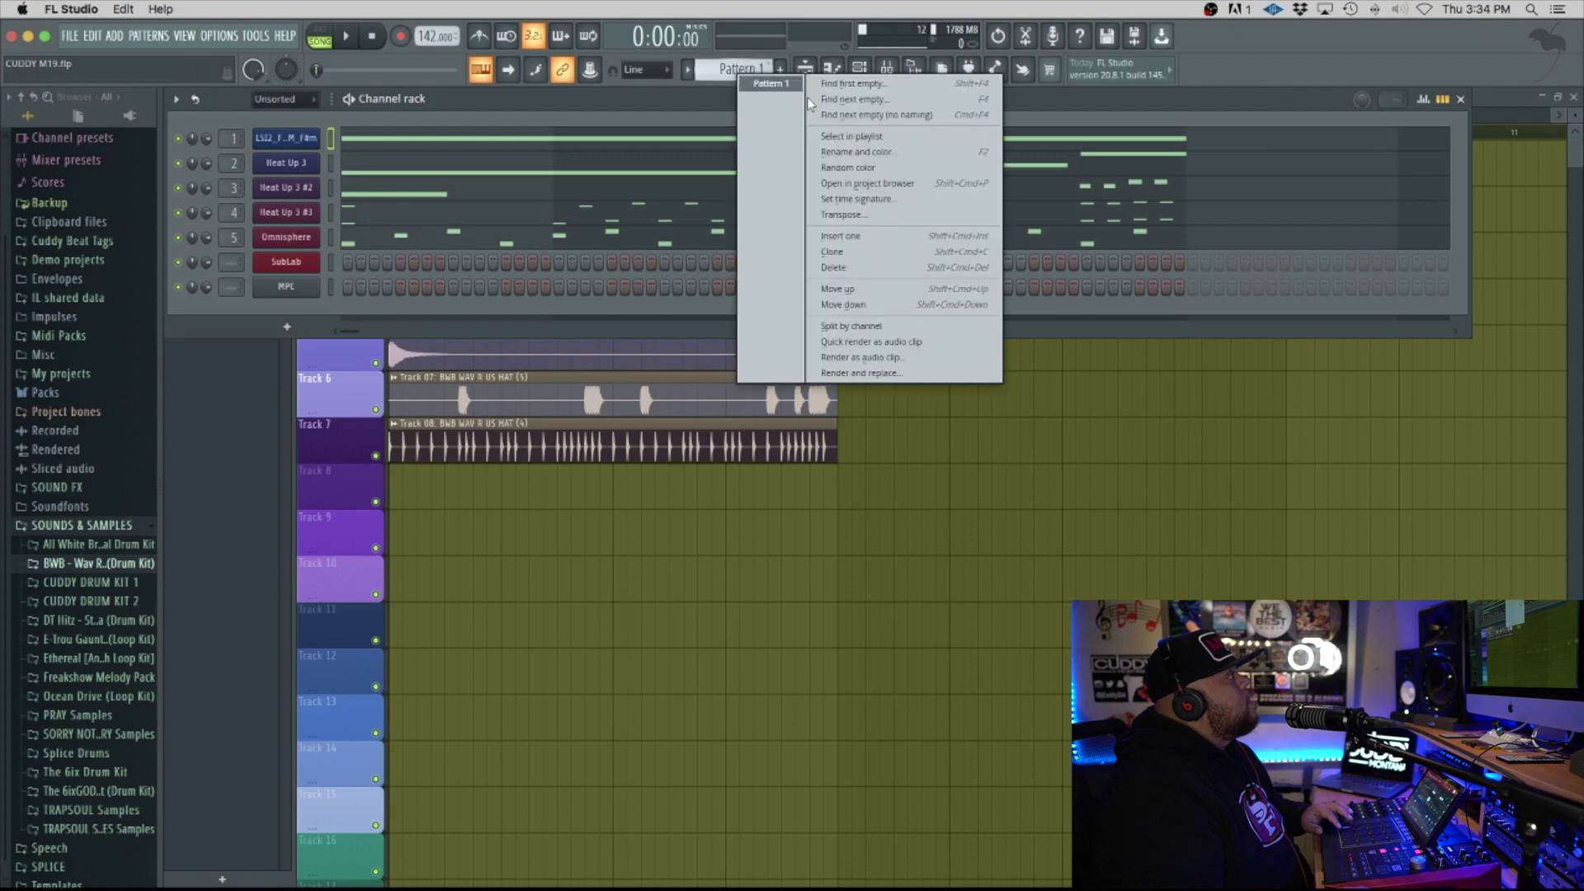
{"action": "left_click", "coordinate": [876, 328]}
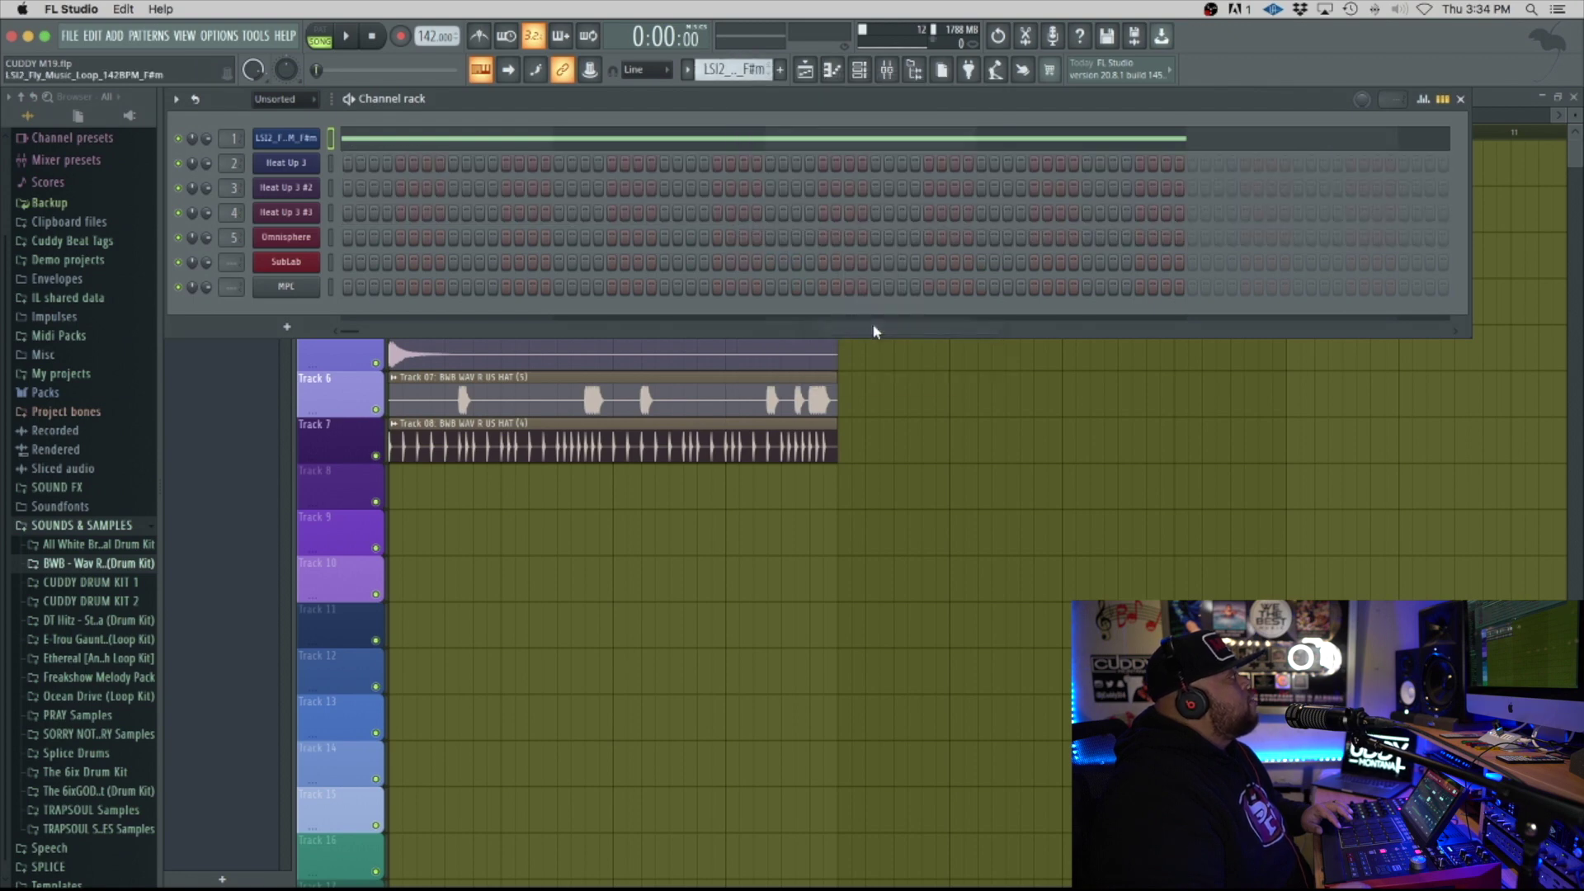
{"action": "left_click", "coordinate": [288, 344]}
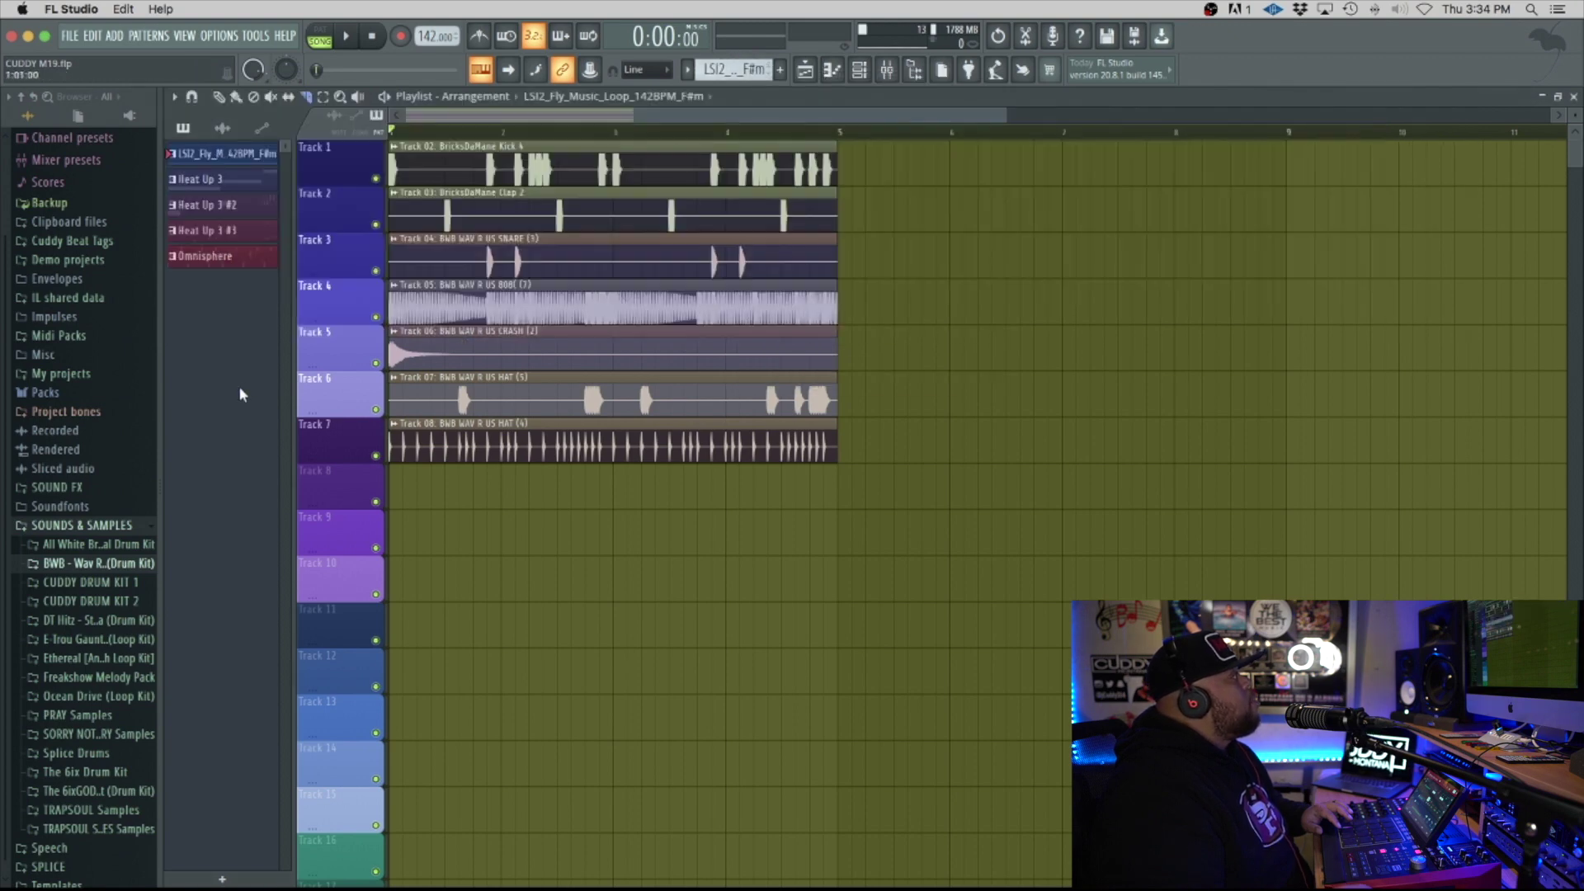
Step: Place the LSI2_Fly_Music_Loop, Heat Up 3, Heat Up 3 #2, Heat Up 3 #3 and Omnisphere patterns at bar 1 on Tracks 8 to 12
{"action": "left_click_drag", "start_coordinate": [225, 159], "coordinate": [393, 493]}
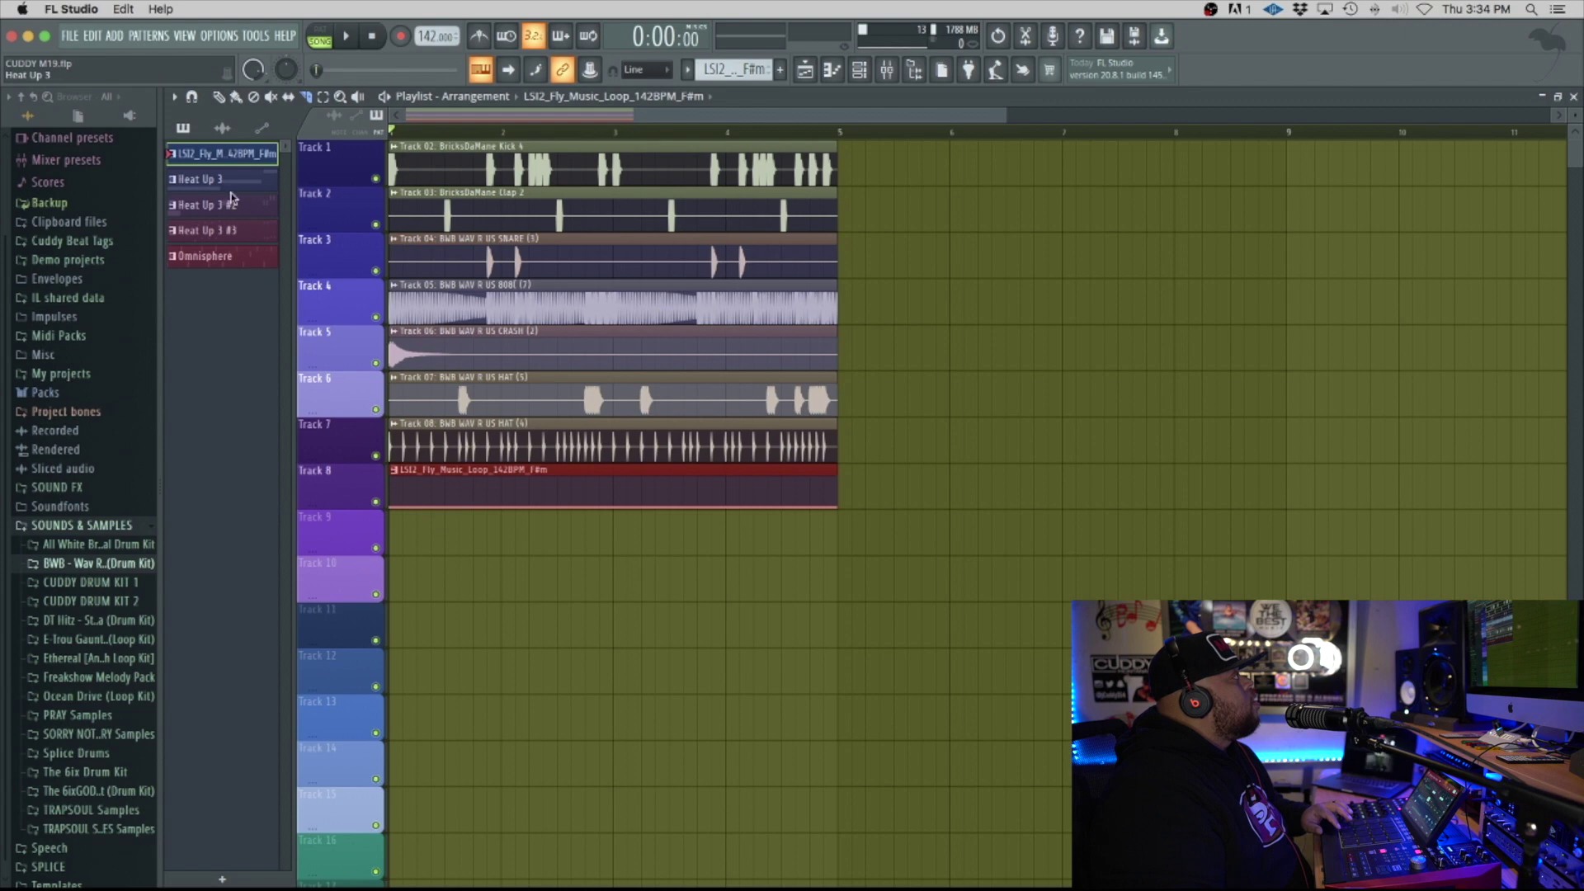
{"action": "left_click_drag", "start_coordinate": [233, 184], "coordinate": [394, 529]}
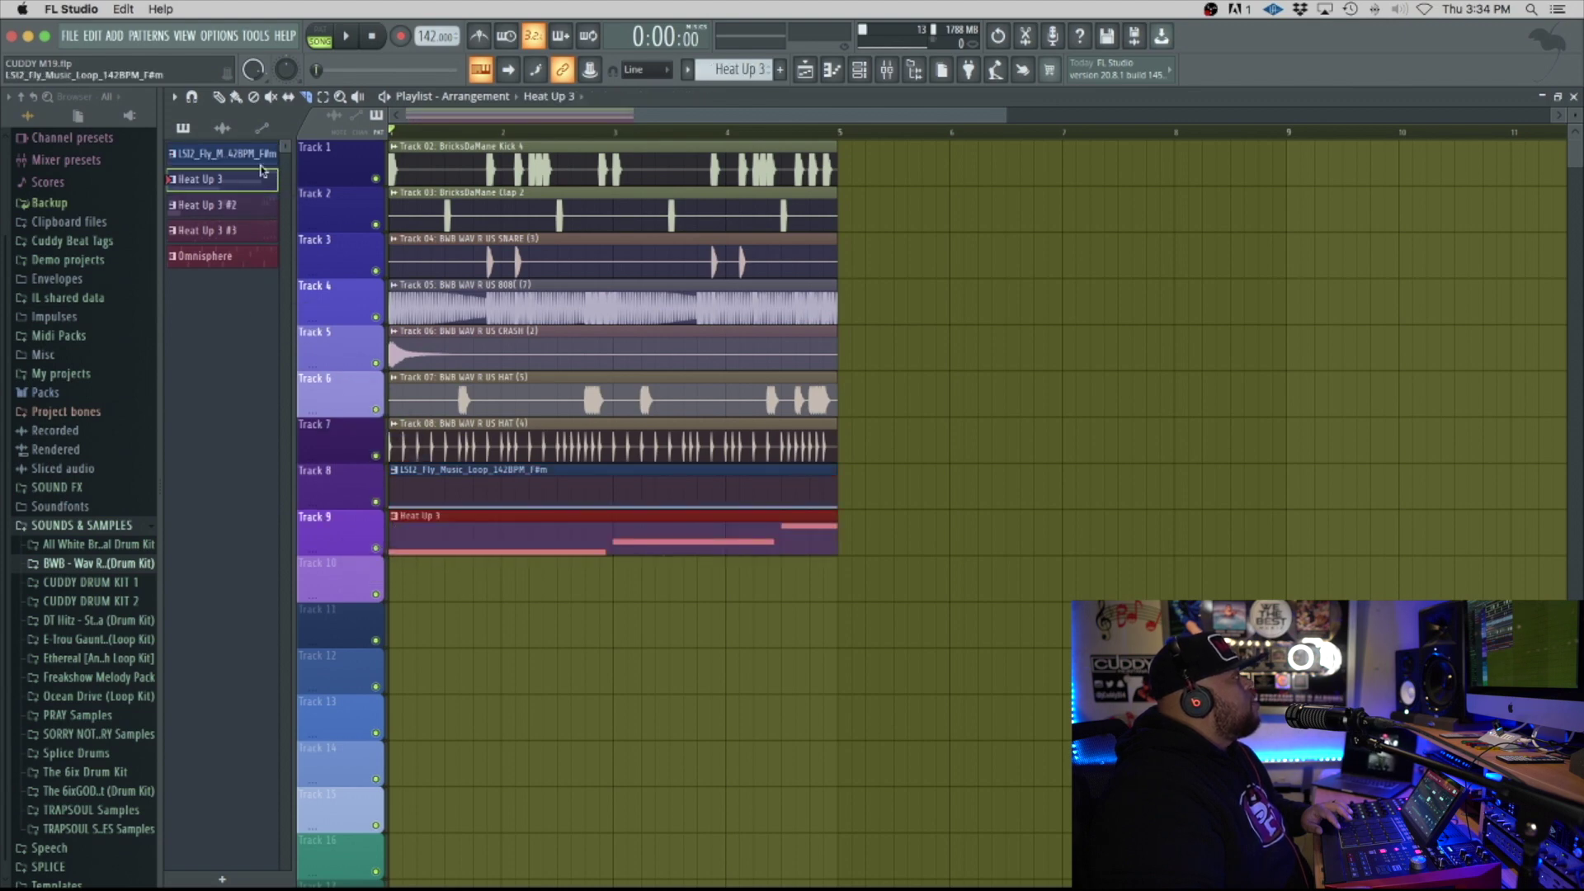
{"action": "left_click_drag", "start_coordinate": [221, 216], "coordinate": [393, 566]}
{"action": "left_click_drag", "start_coordinate": [208, 238], "coordinate": [391, 637]}
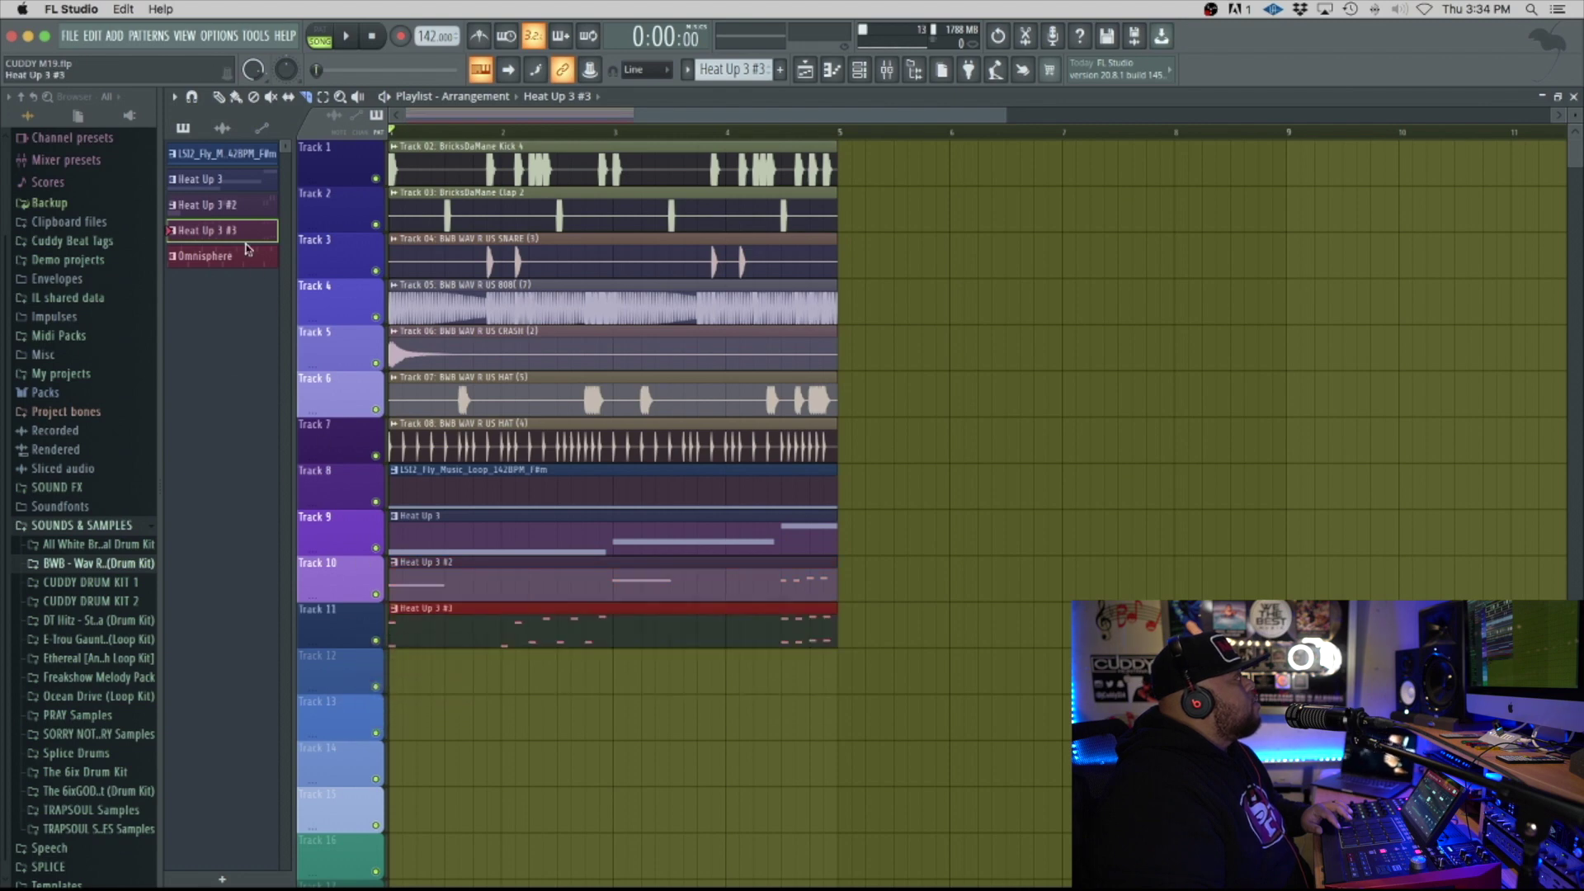
{"action": "left_click_drag", "start_coordinate": [244, 261], "coordinate": [392, 684]}
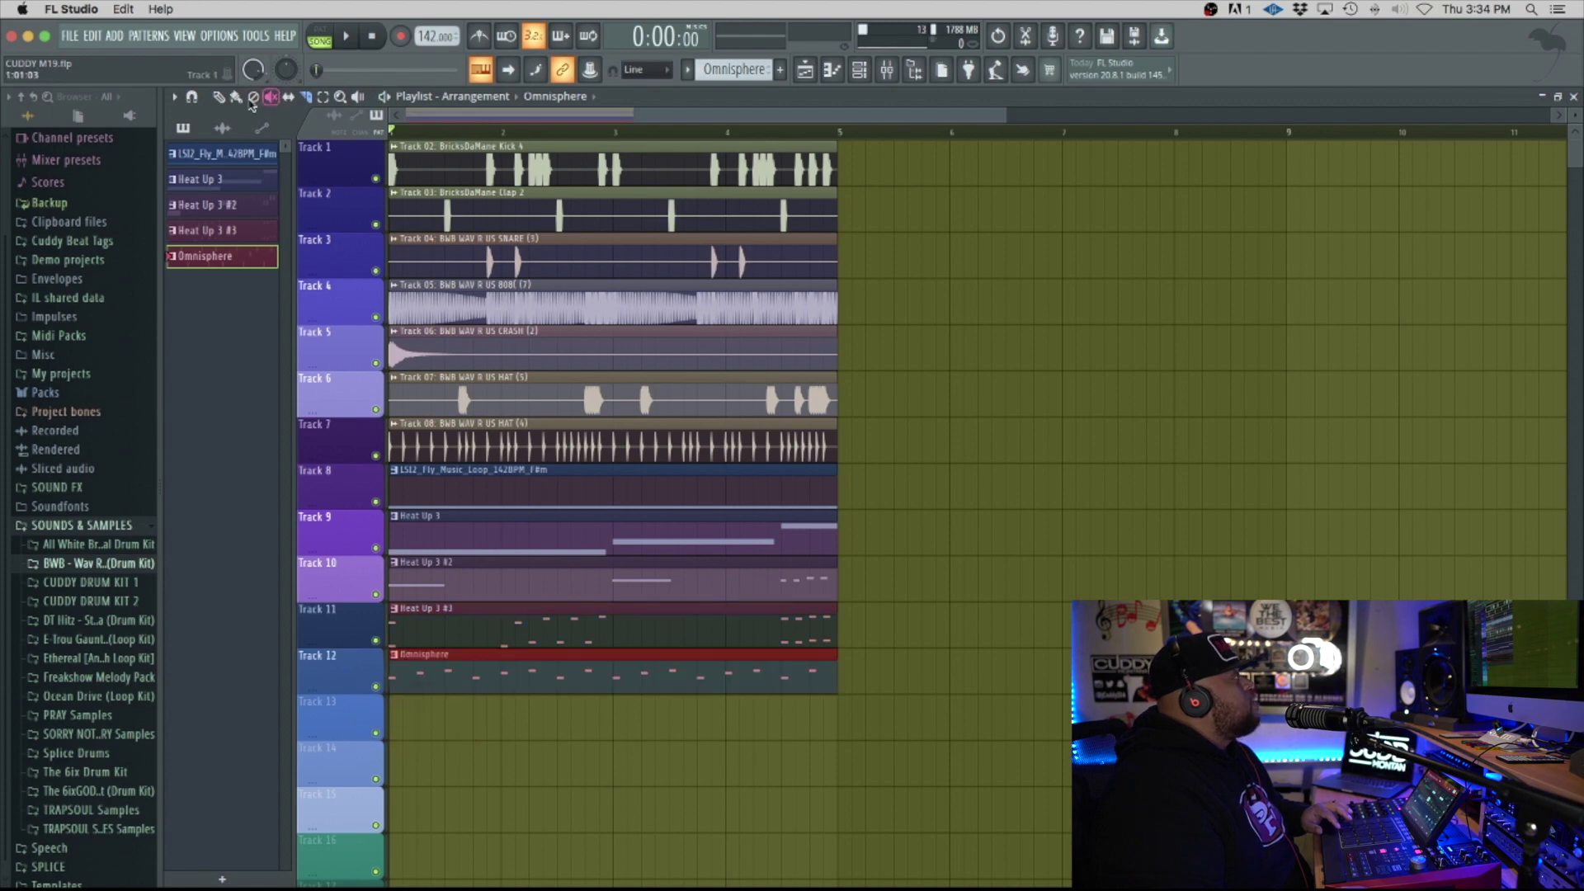